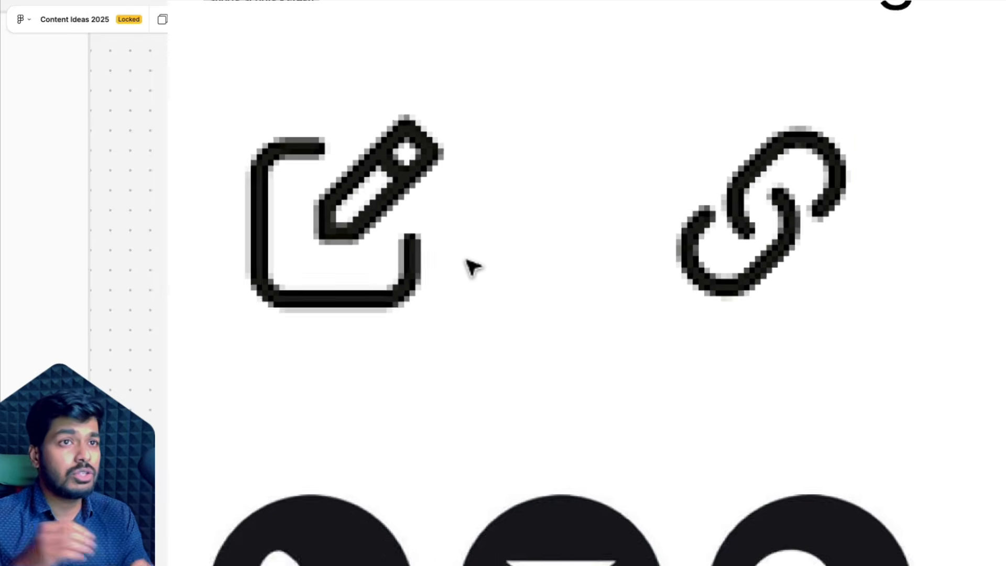
- Place a duplicate of the low-res edit-and-link icon image next to the original
left_click(511, 264)
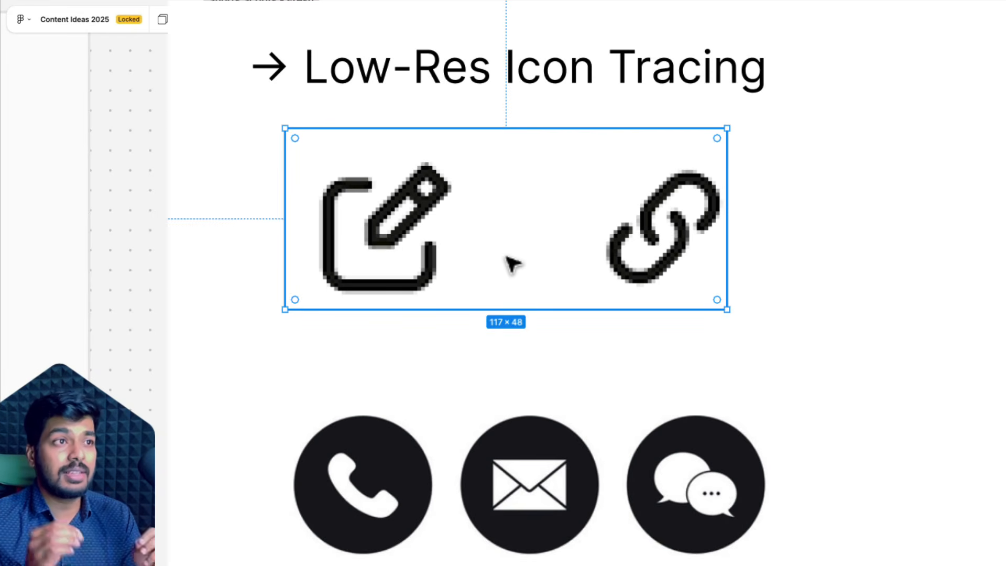
scroll(414, 238, "down", 3)
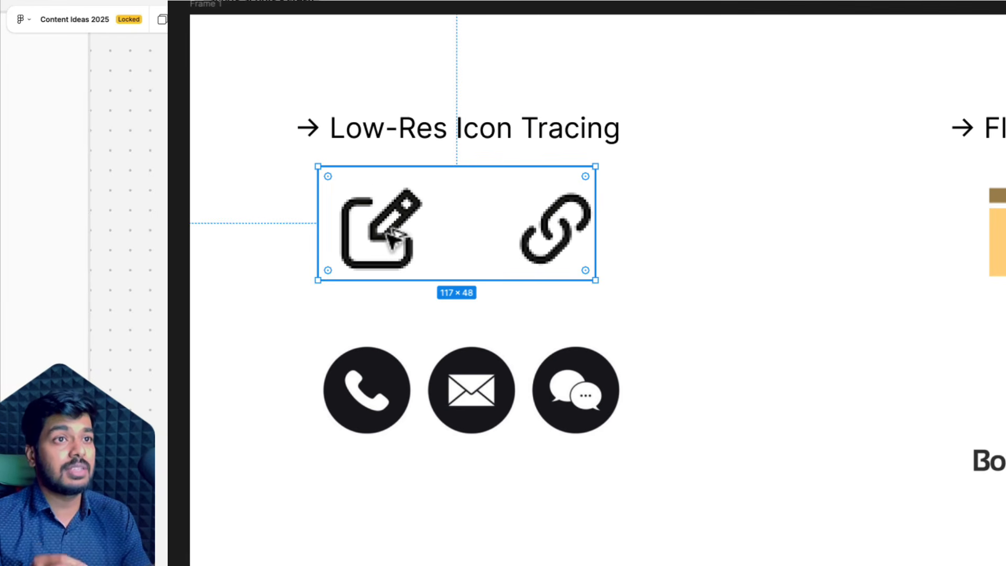
left_click_drag(388, 220, 699, 220)
scroll(380, 235, "up", 5)
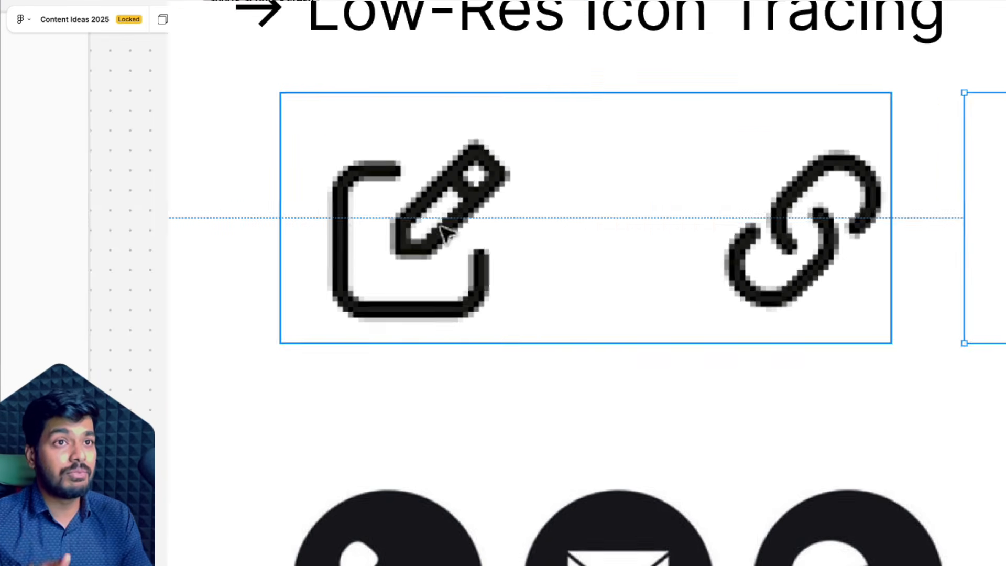
left_click(505, 225)
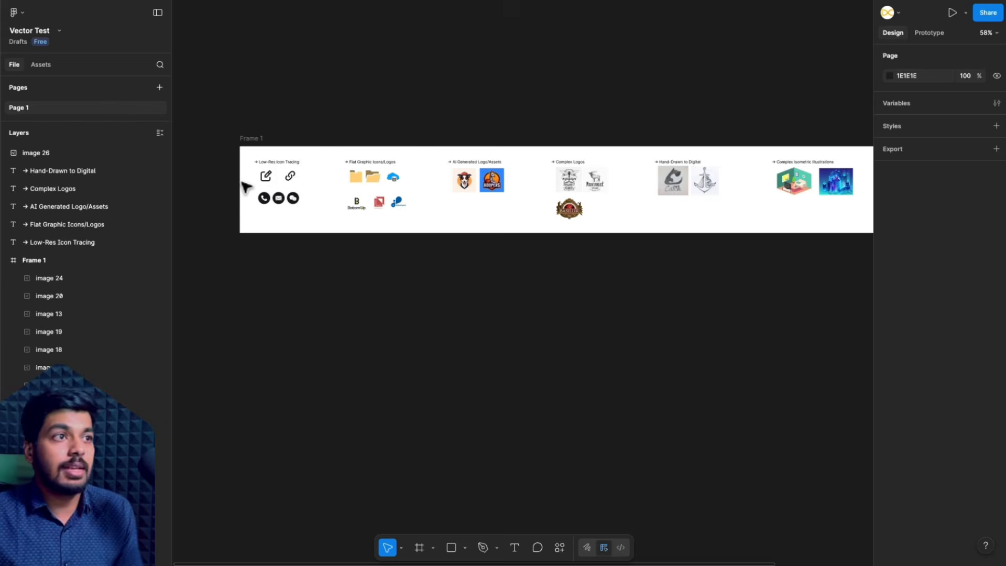
- Duplicate the pixelated edit-and-link icon image under Low-Res Icon Tracing and place the copy beside it at X 185, Y 64
scroll(245, 186, "up", 10)
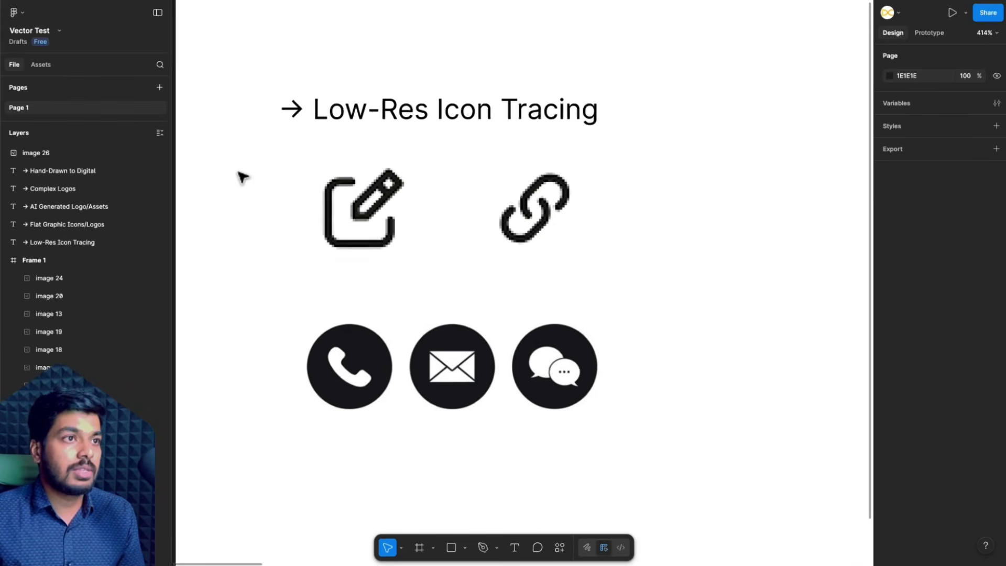
scroll(243, 177, "up", 1)
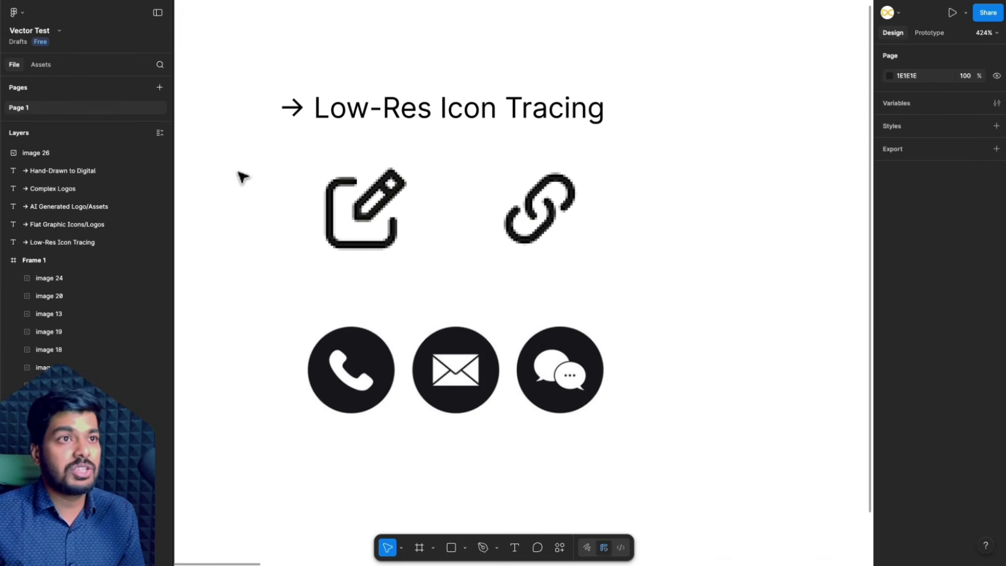
scroll(450, 221, "up", 5)
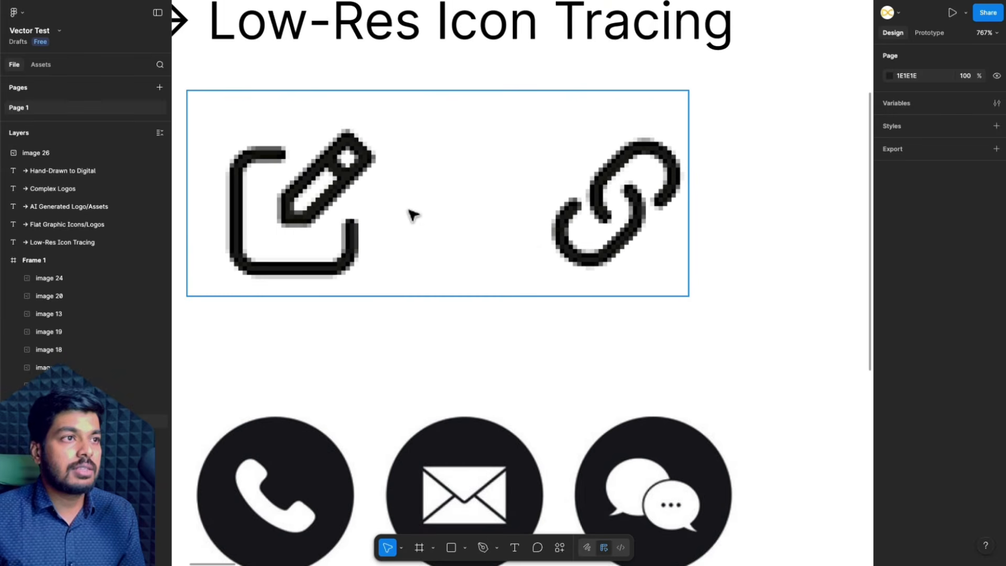
scroll(398, 244, "down", 4)
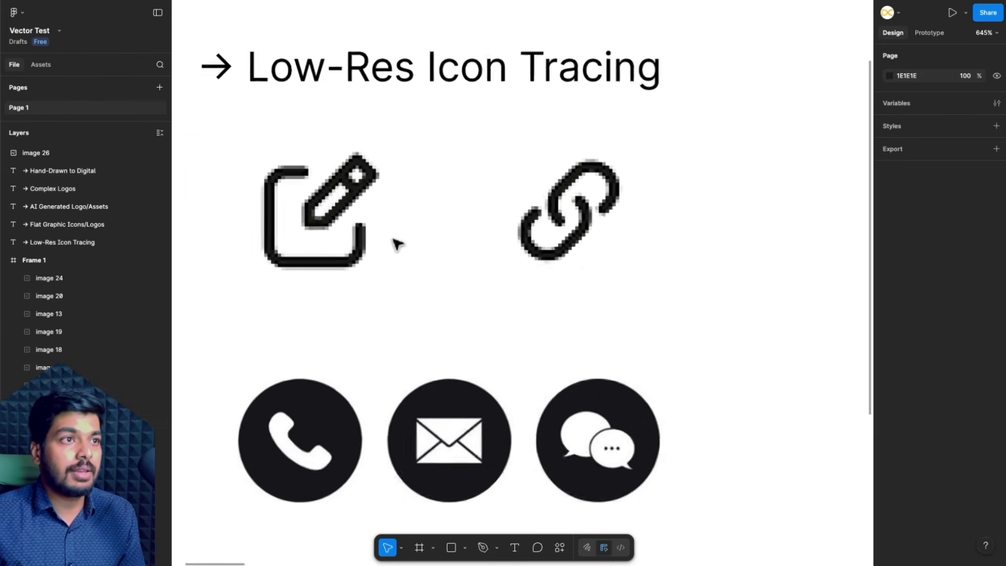
left_click(426, 242)
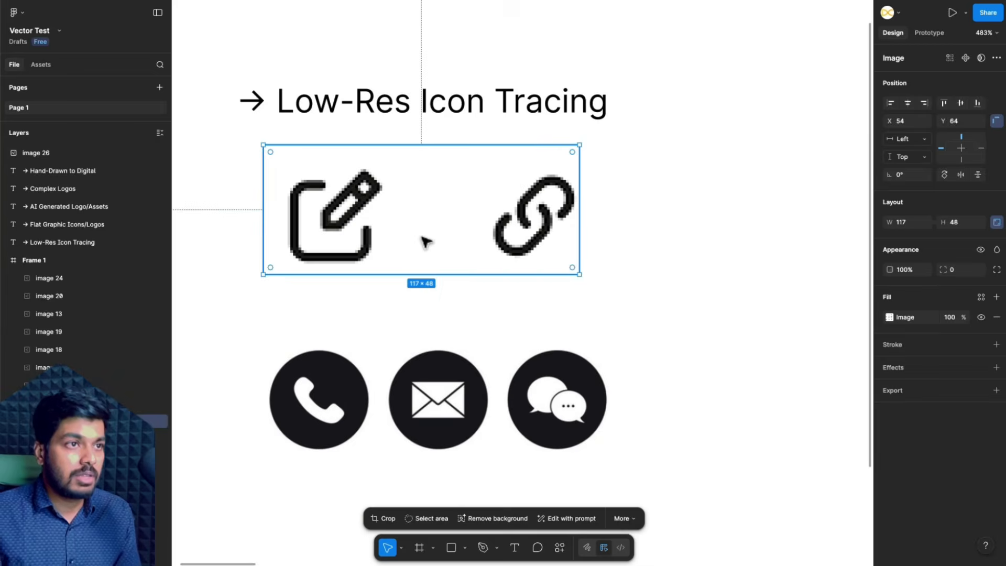
scroll(363, 222, "down", 4)
left_click_drag(340, 224, 547, 224)
scroll(382, 218, "up", 5)
- Vectorize the original low-res icon image in full colour with 12 colours and apply the result
left_click(424, 221)
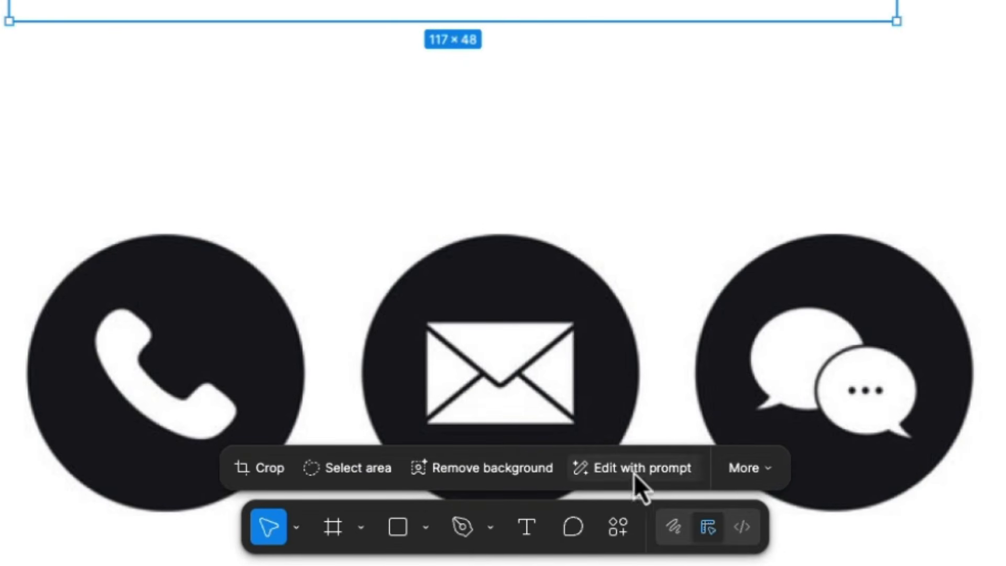
left_click(749, 477)
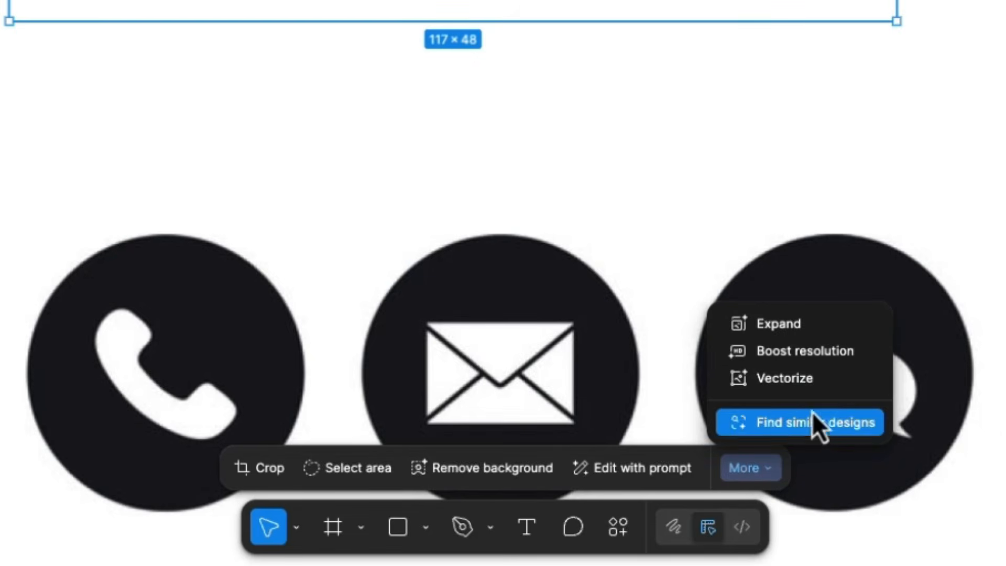
left_click(813, 382)
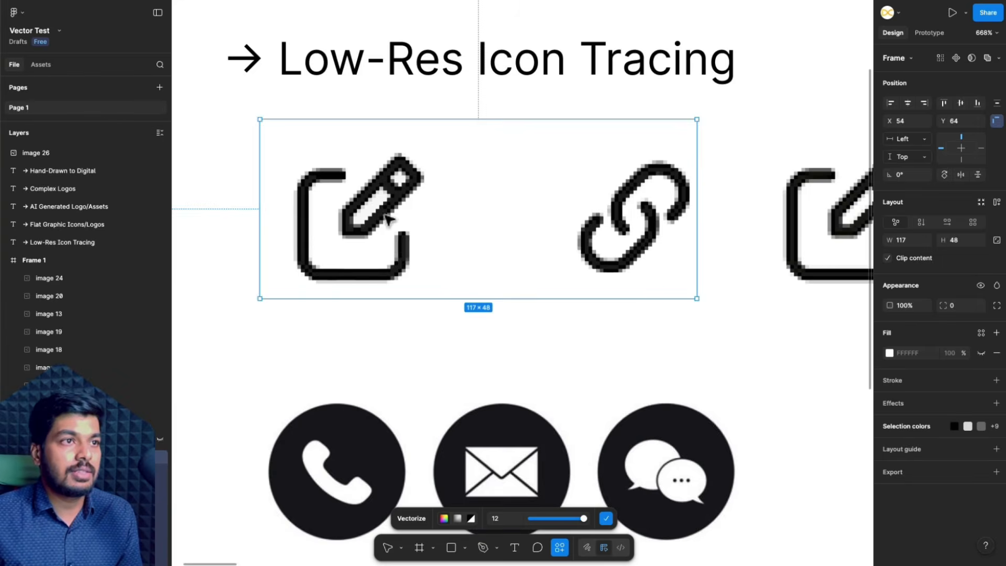
scroll(387, 219, "up", 5)
scroll(388, 241, "down", 5)
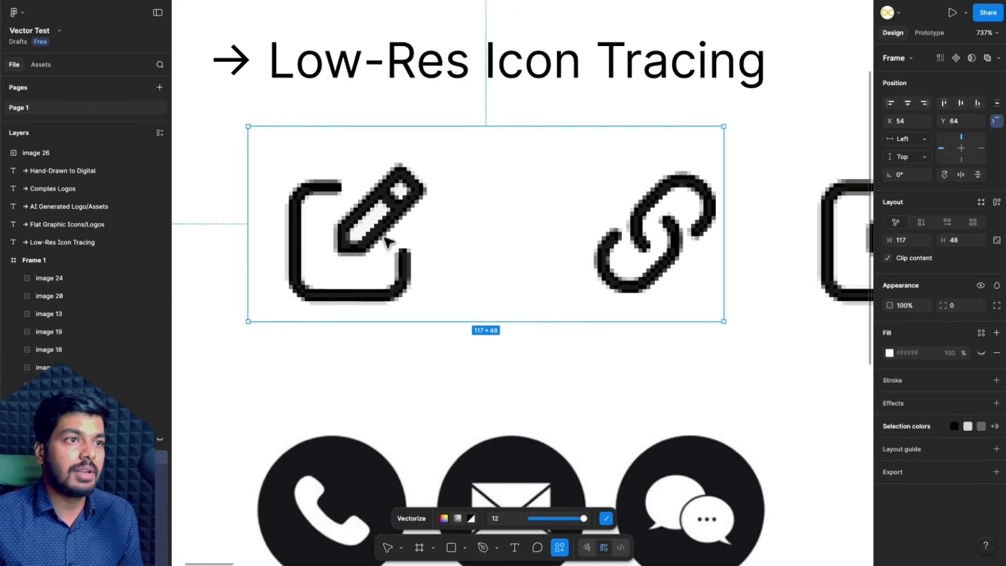
scroll(386, 229, "up", 3)
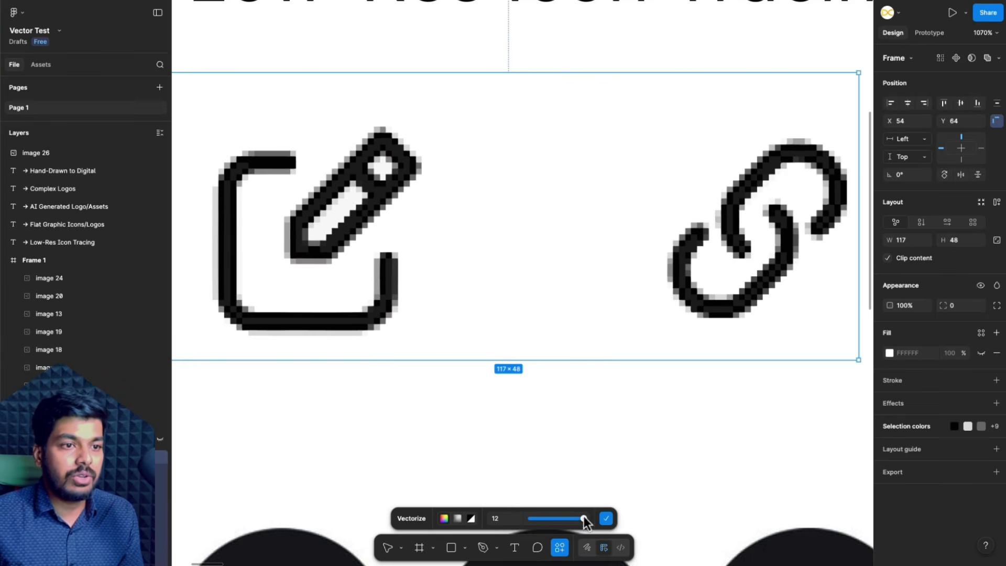
mouse_move(584, 520)
left_mouse_down()
mouse_move(537, 521)
mouse_move(586, 519)
left_mouse_up()
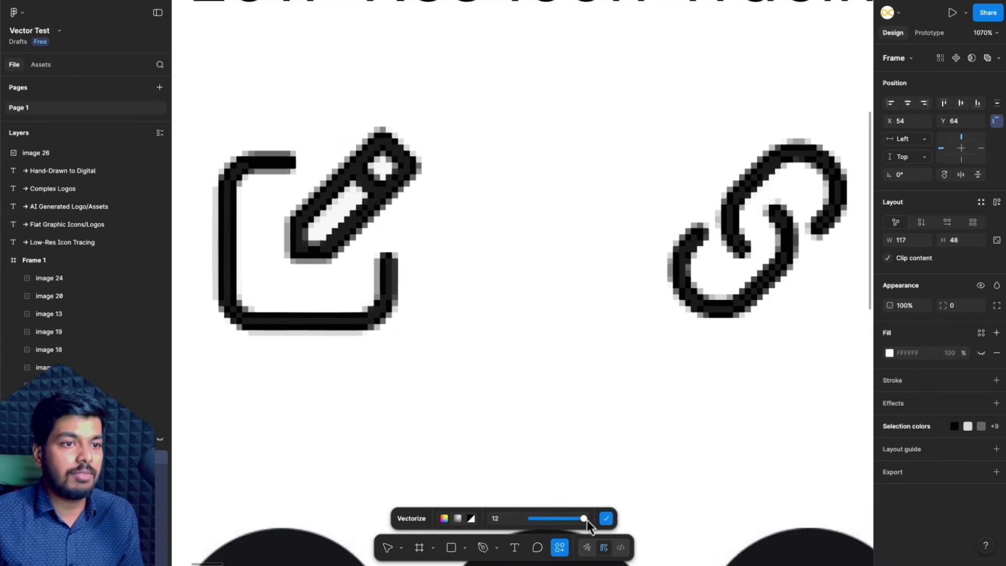
left_click(606, 519)
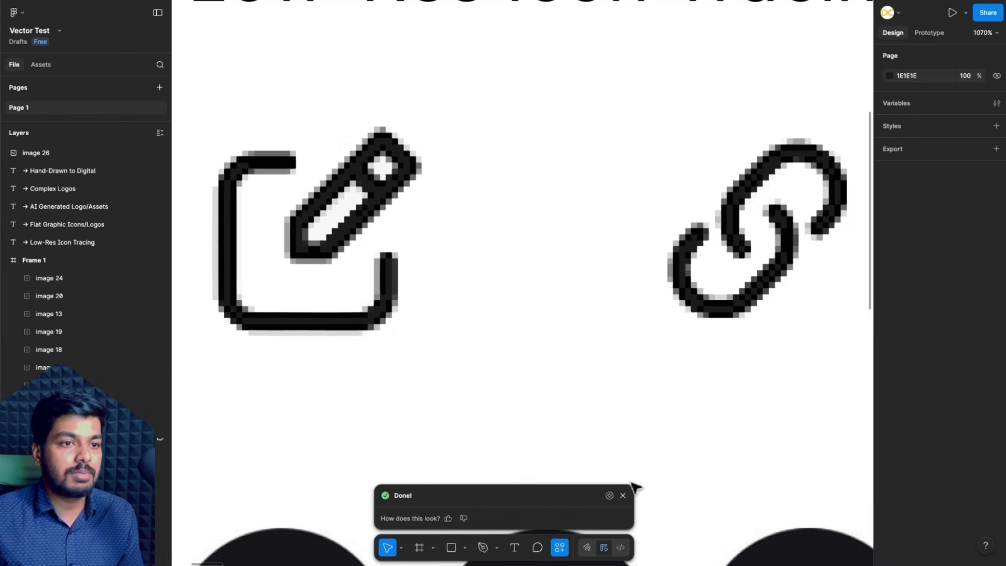
left_click(623, 495)
- Try recolouring the 030202 fill of the vectorized original icons to red BA1B1B, and undo the change
scroll(601, 385, "down", 5)
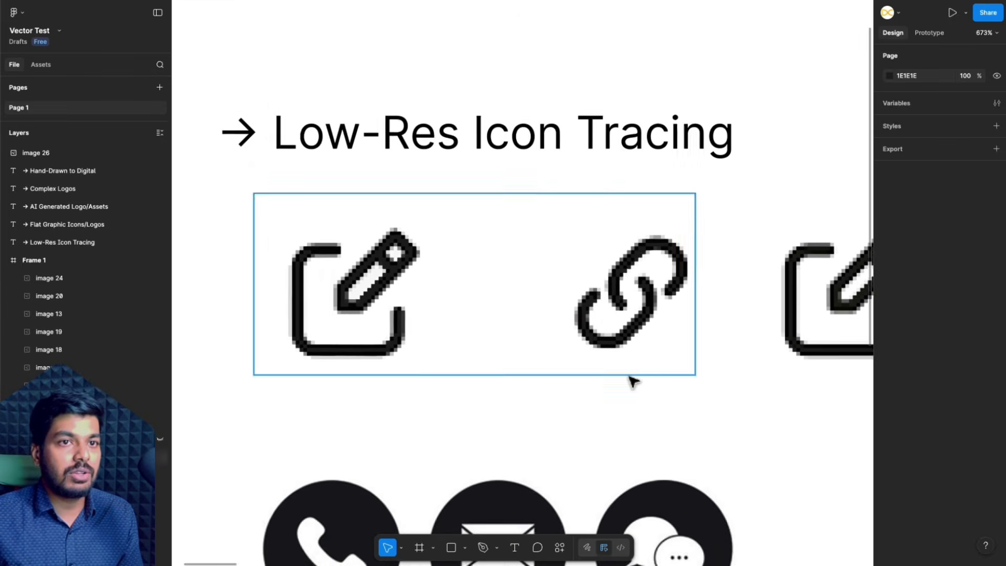
scroll(631, 380, "right", 3)
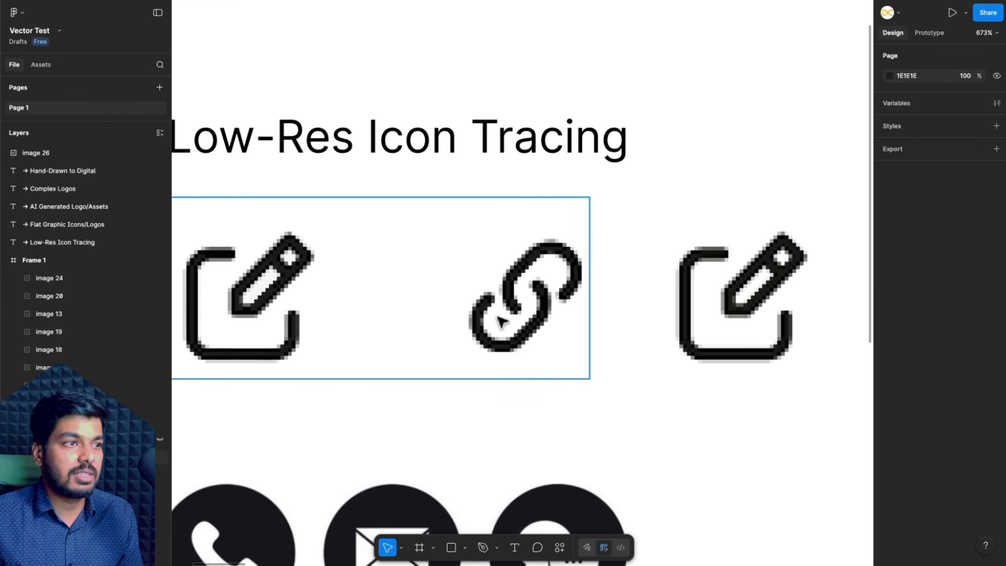
left_click(519, 322)
left_click(917, 438)
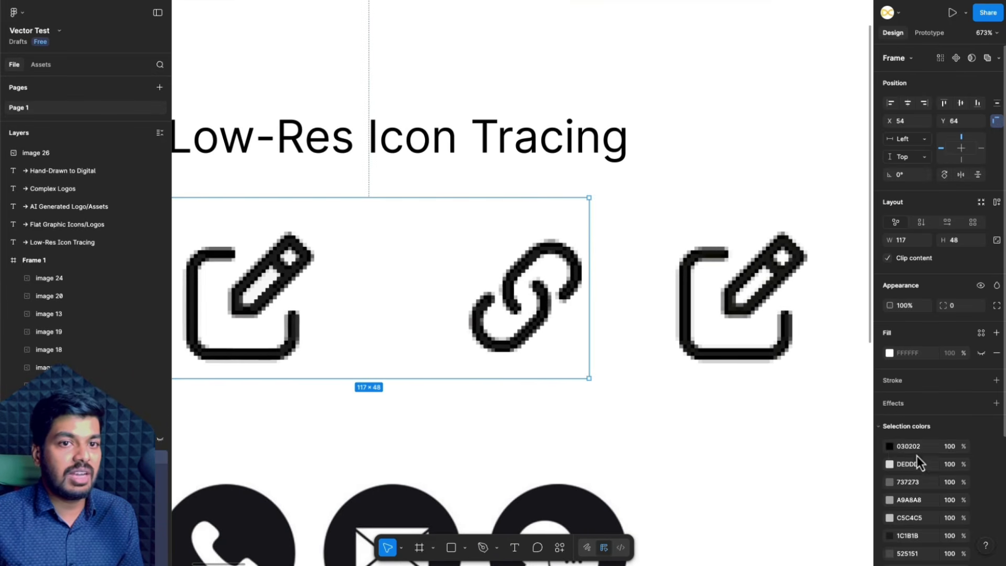
left_click(889, 452)
left_click_drag(822, 443, 835, 394)
key("ctrl+z")
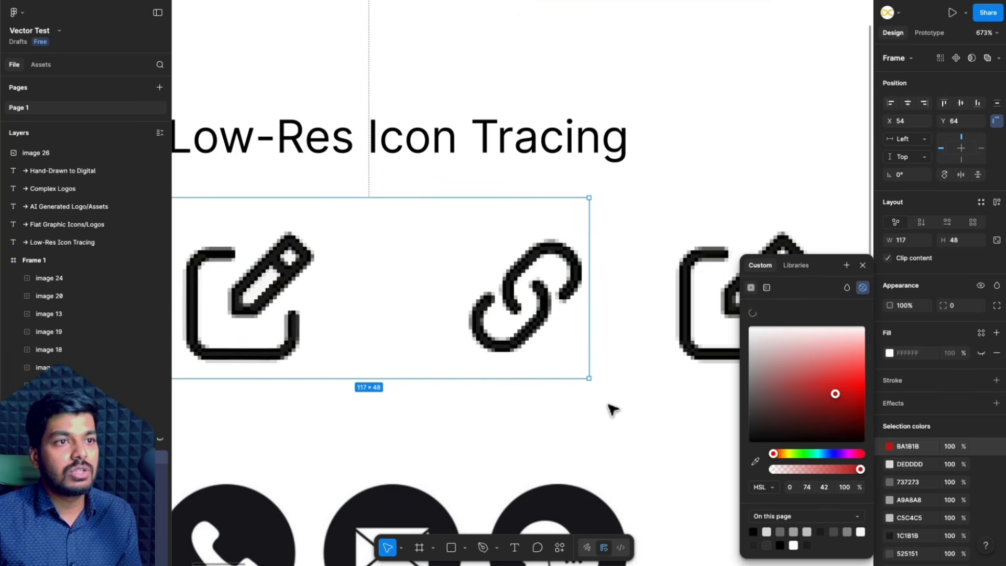
left_click(613, 410)
- Boost the resolution of the duplicated low-res icon image
scroll(639, 367, "right", 3)
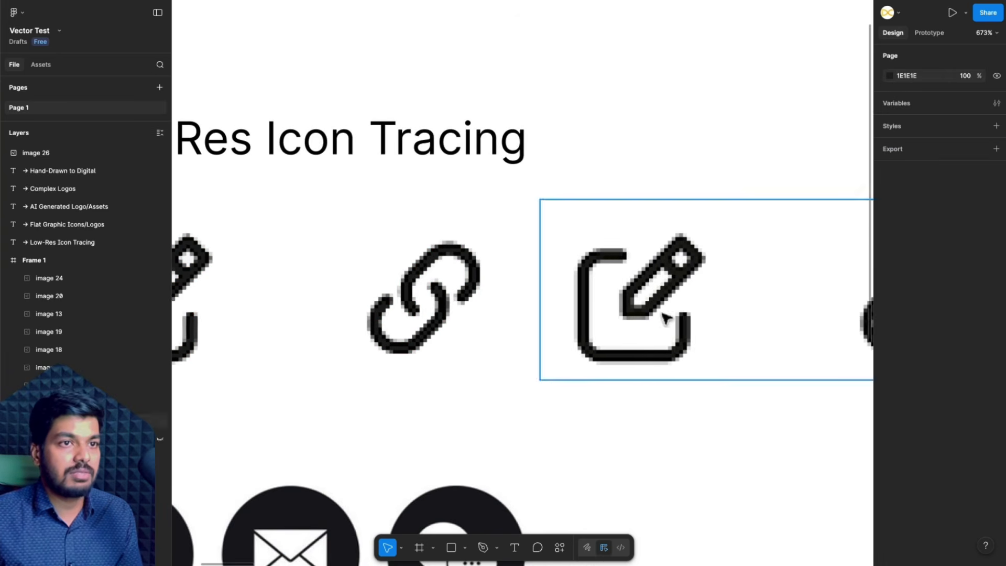
left_click(665, 317)
scroll(650, 351, "right", 5)
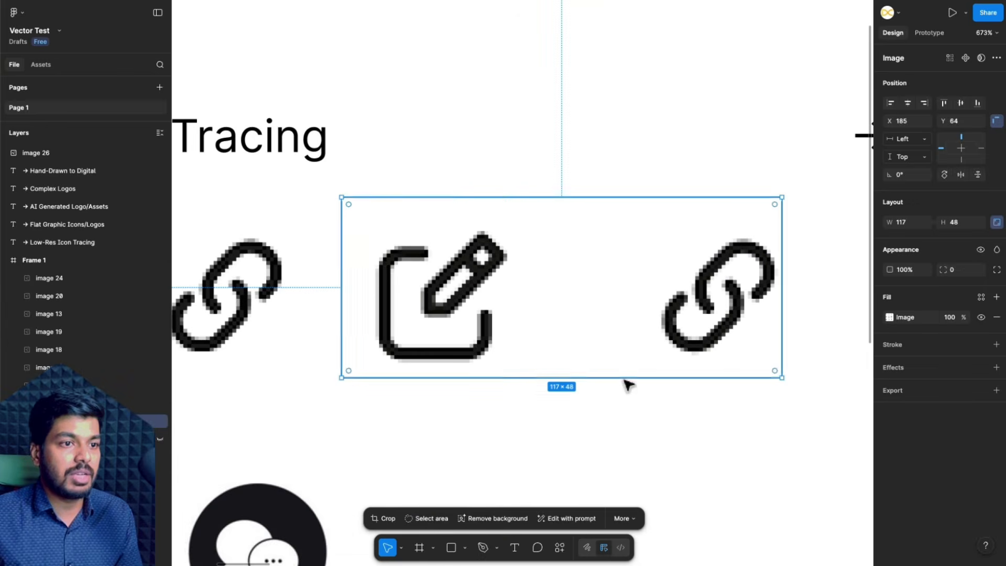
left_click(621, 518)
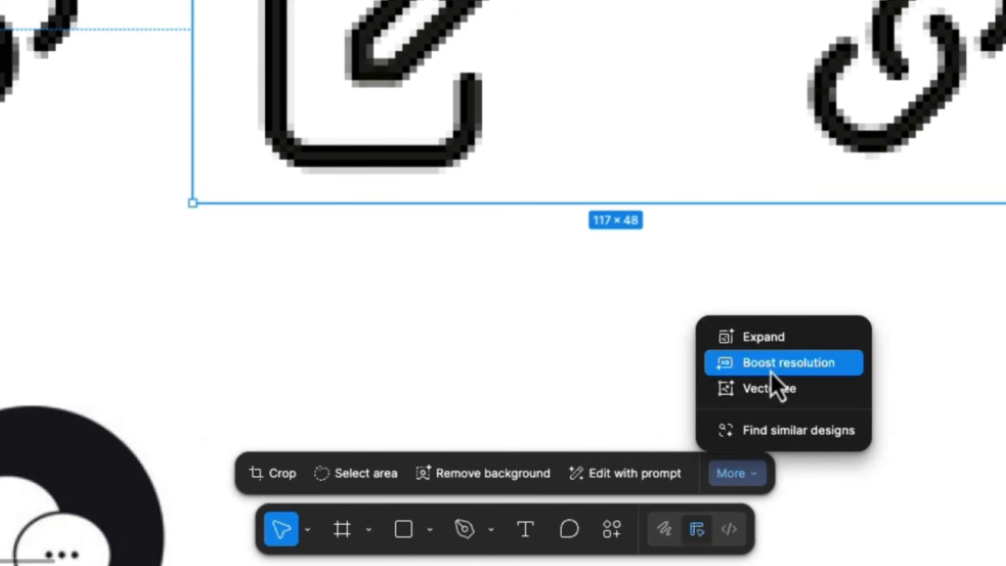
left_click(754, 377)
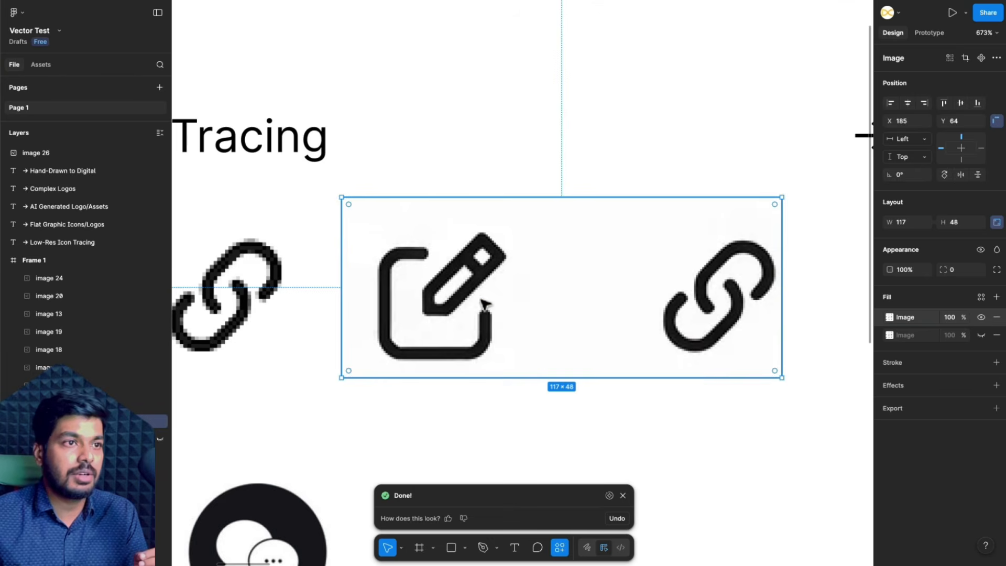
left_click(623, 495)
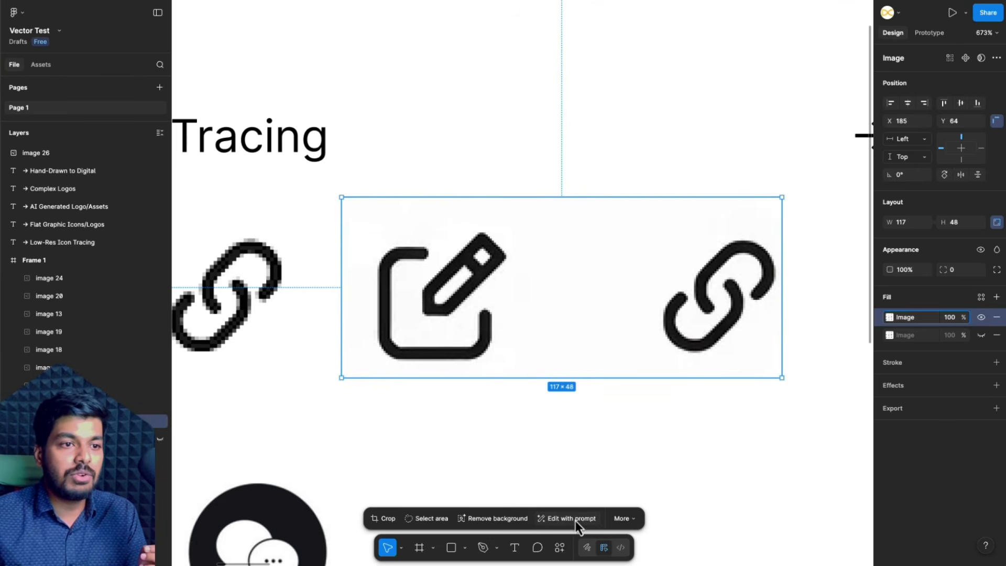
- Vectorize the resolution-boosted icon image and reduce the tracing to 3 colours
left_click(632, 520)
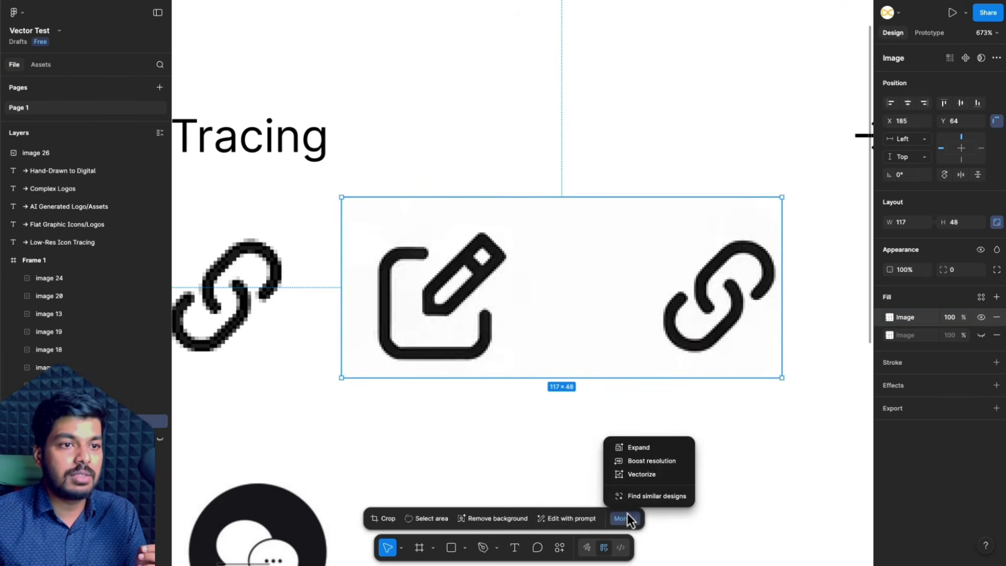
left_click(644, 477)
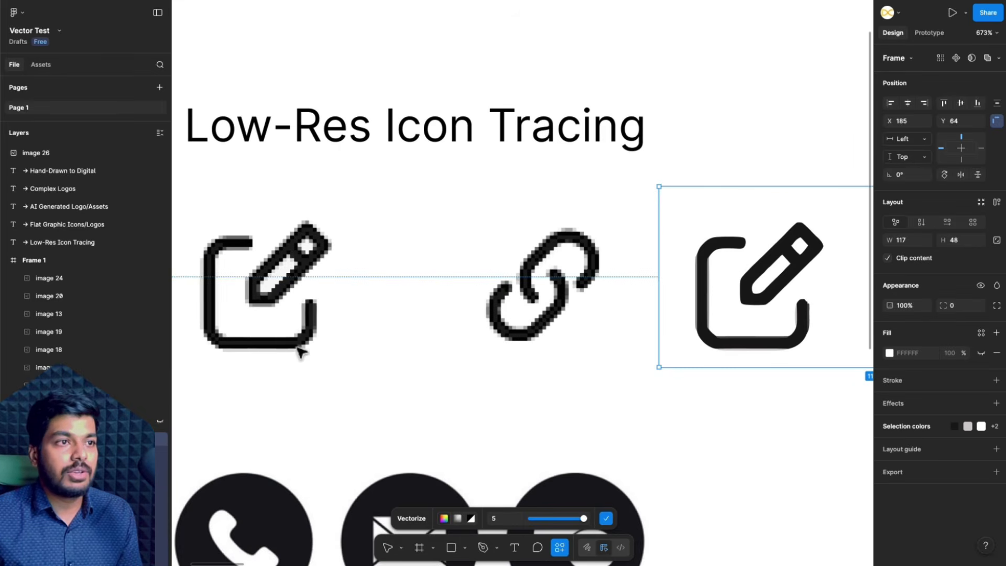
scroll(440, 328, "right", 5)
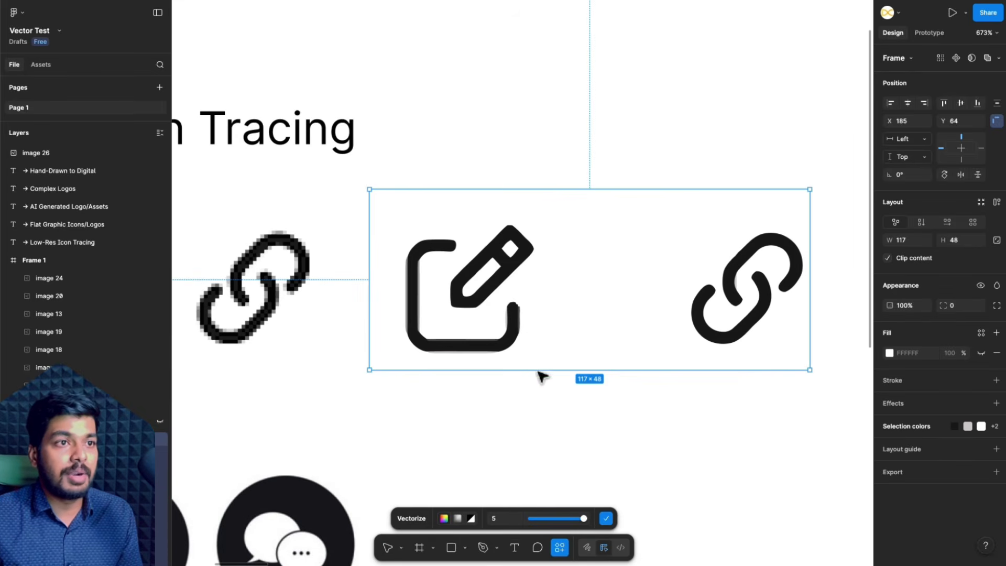
left_click_drag(584, 525, 557, 527)
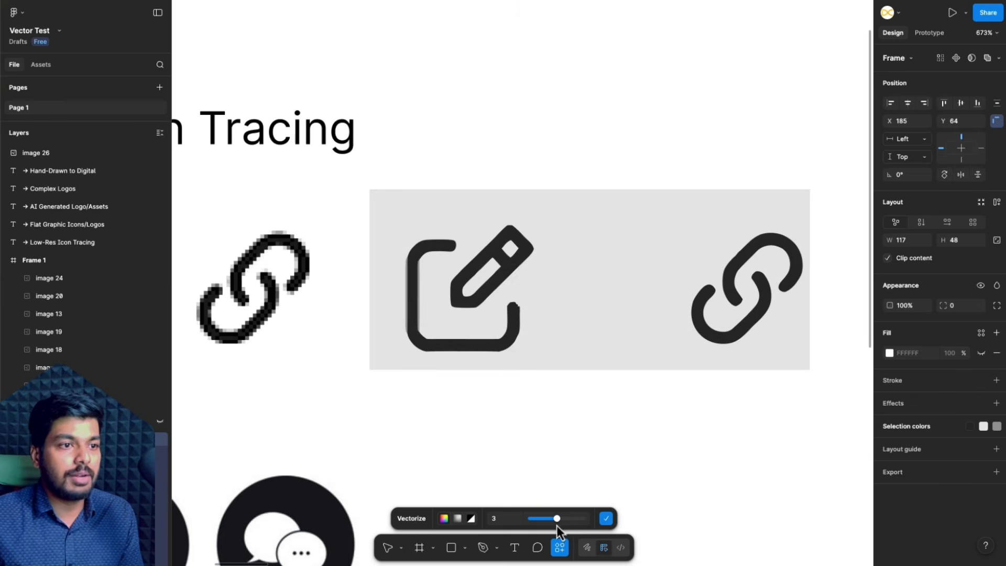
- Switch the tracing to black and white, set its value to 0.62 and apply it
left_click(470, 519)
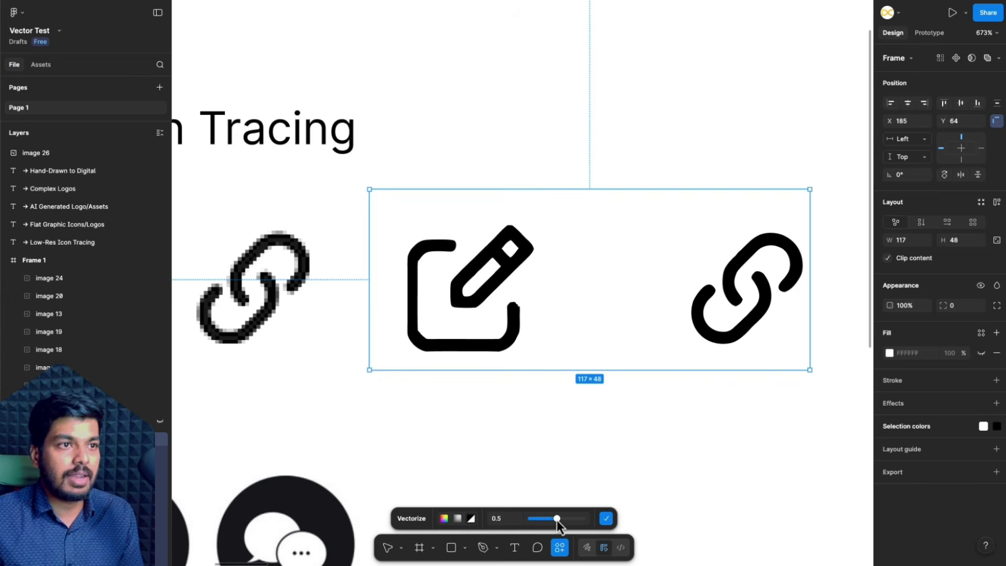
mouse_move(557, 519)
left_mouse_down()
mouse_move(585, 518)
mouse_move(563, 522)
left_mouse_up()
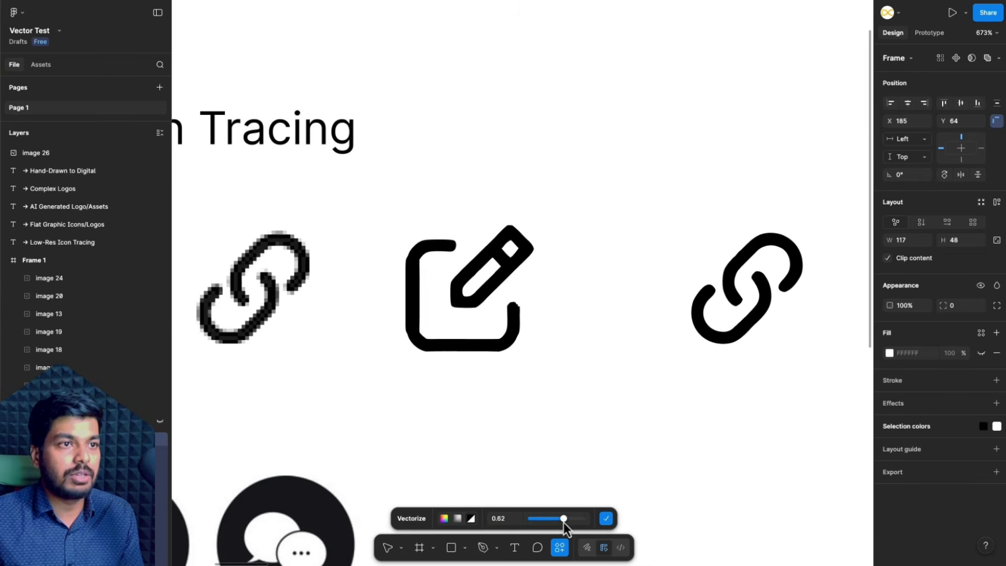
left_click(606, 518)
- Recolour the black 000000 shapes of the newly vectorized icons to dark red
scroll(503, 431, "left", 5)
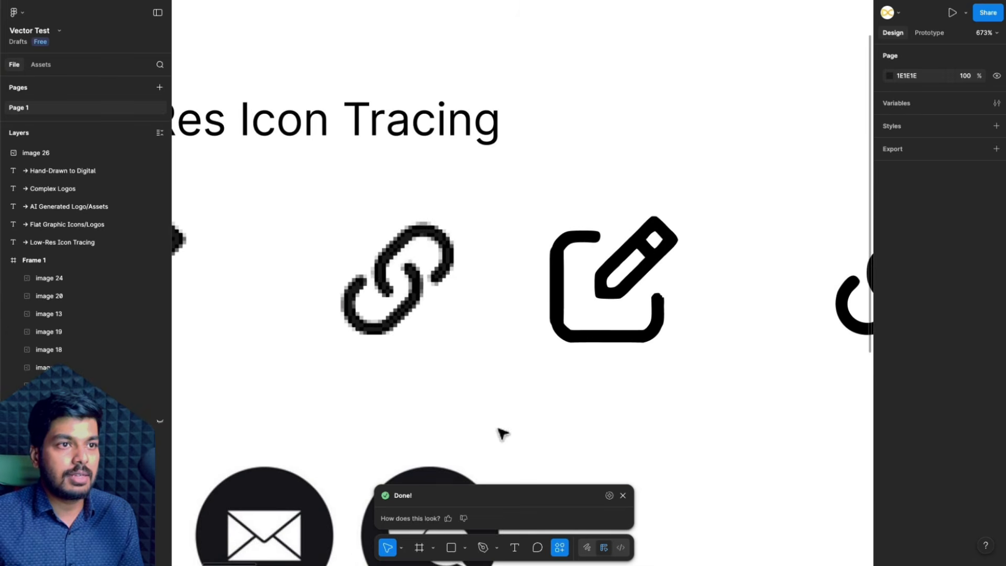
scroll(650, 311, "right", 3)
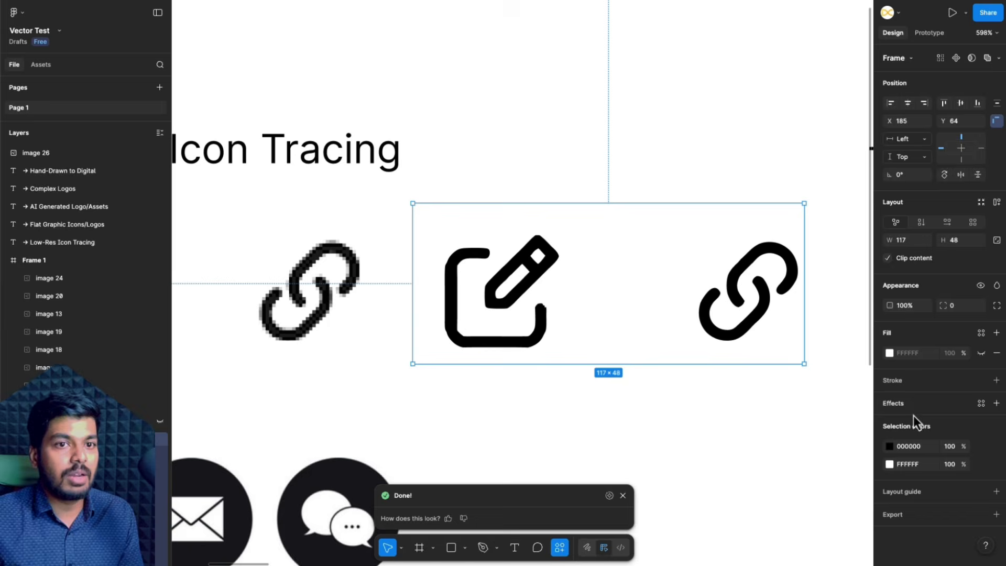
left_click(890, 447)
mouse_move(810, 439)
left_mouse_down()
mouse_move(849, 418)
mouse_move(877, 361)
mouse_move(803, 406)
left_mouse_up()
left_click(651, 416)
scroll(492, 325, "up", 5)
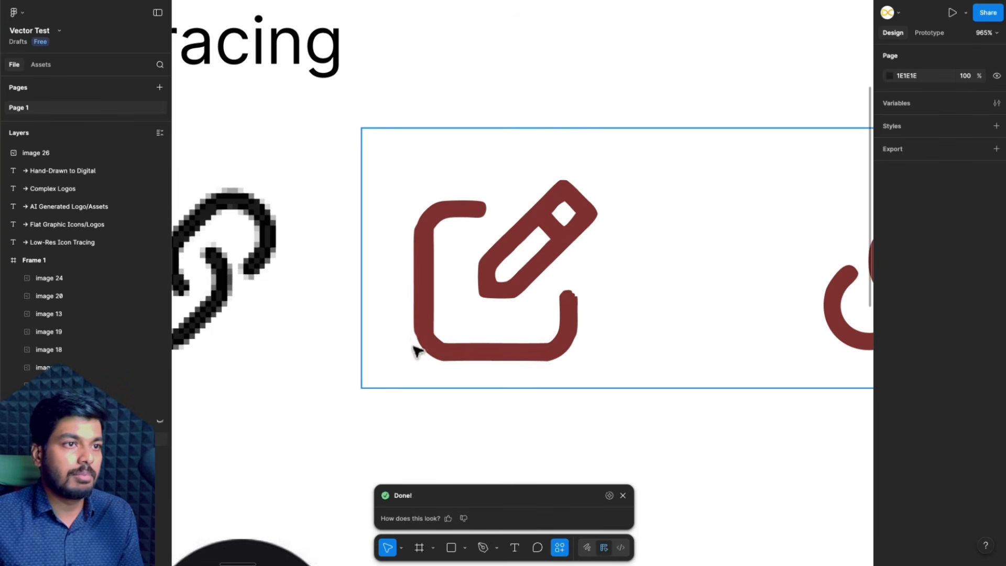
scroll(553, 338, "right", 2)
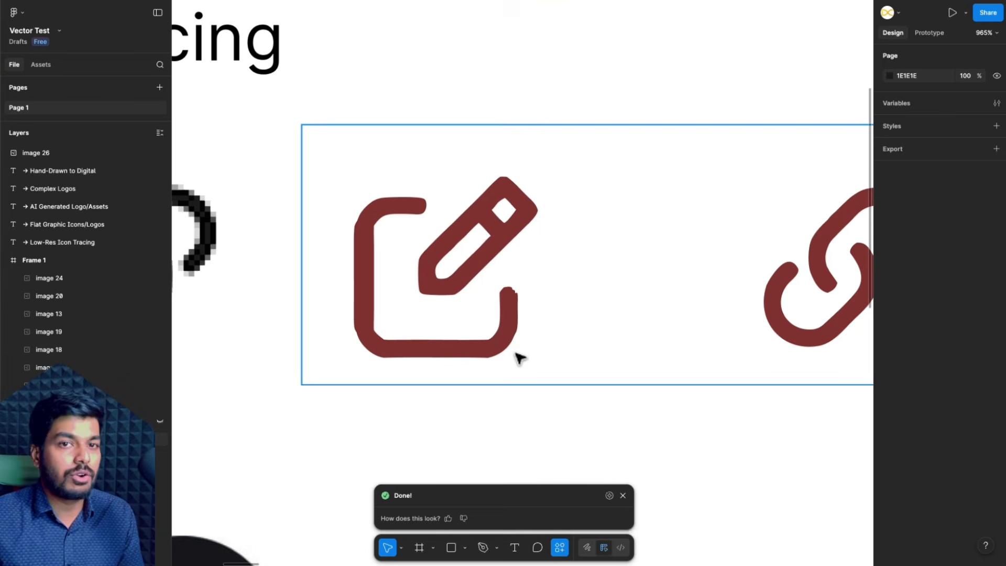
- Compare the dark red vectorized icons with the original low-res edit and link icons
scroll(520, 358, "down", 5)
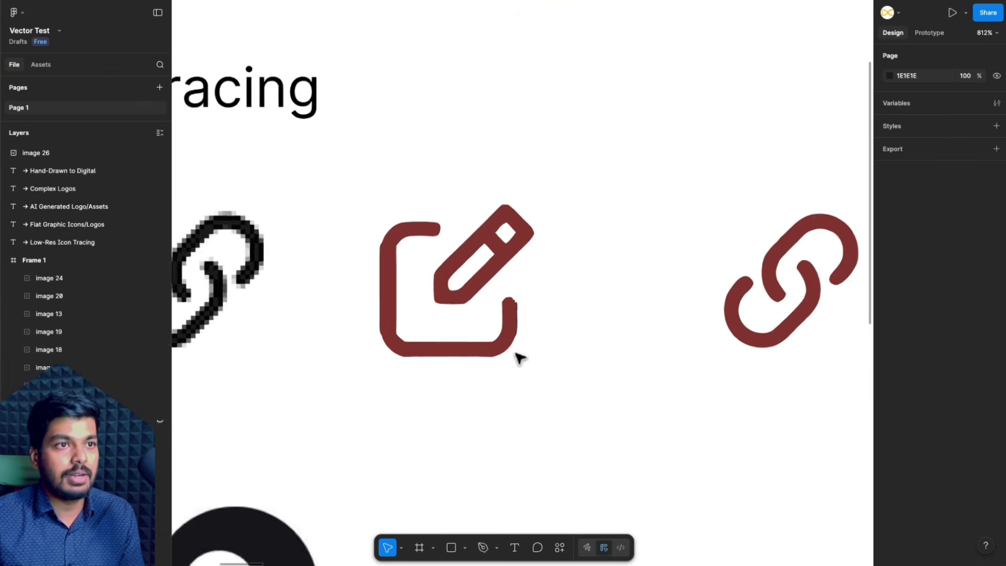
scroll(526, 388, "left", 2)
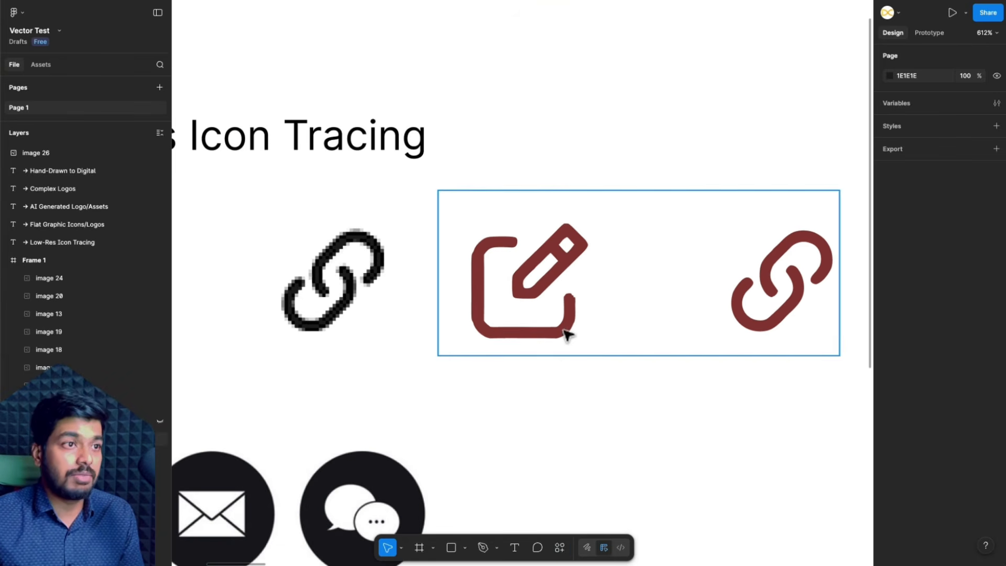
scroll(565, 332, "down", 4)
scroll(414, 291, "up", 2)
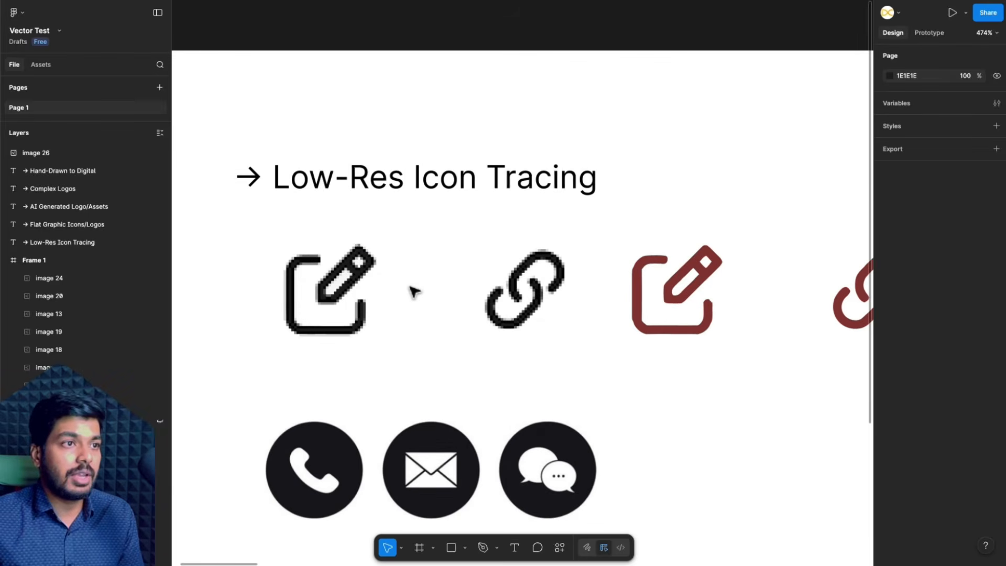
scroll(424, 340, "down", 3)
- Vectorize the low-res image of the black phone, envelope and chat icons and inspect the traced edges
left_click(438, 399)
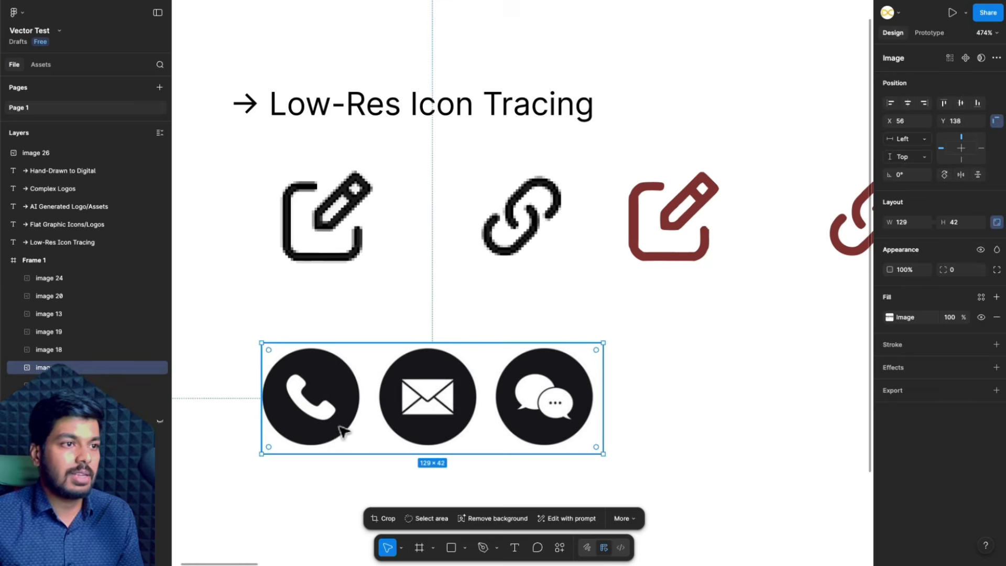
scroll(343, 430, "up", 1)
scroll(343, 431, "up", 5)
scroll(476, 399, "down", 3)
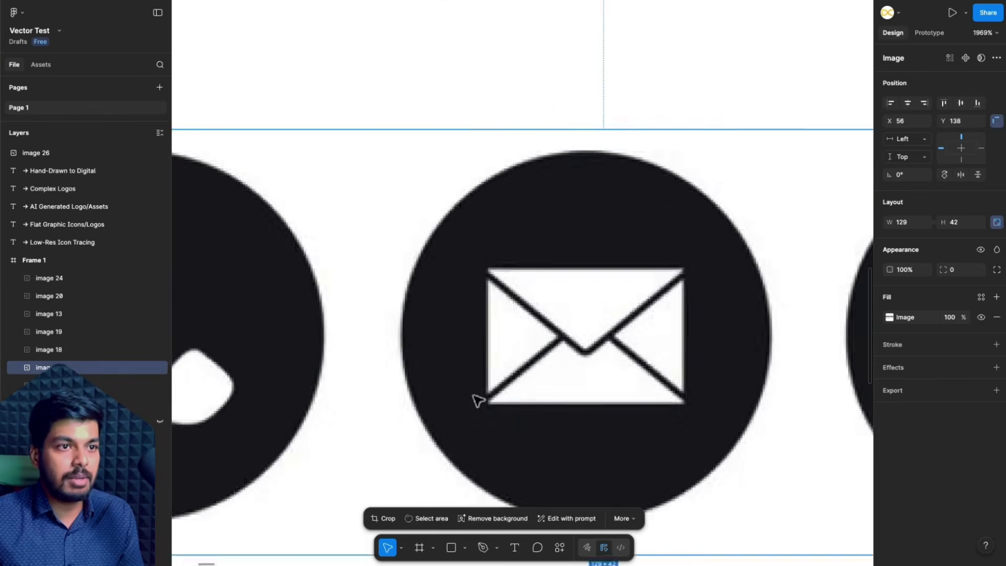
scroll(476, 400, "down", 2)
scroll(665, 420, "down", 1)
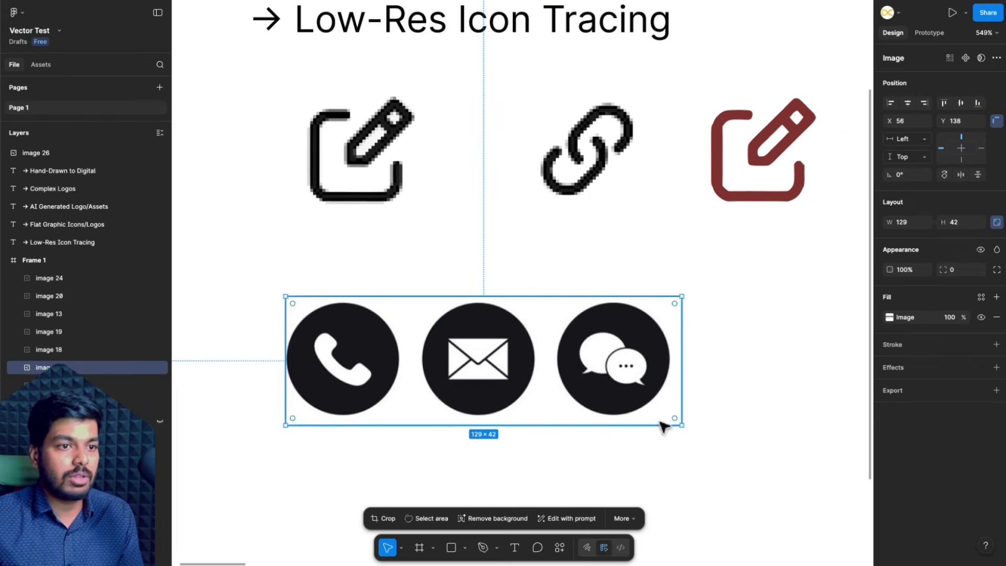
left_click(624, 518)
left_click(642, 474)
scroll(422, 382, "up", 6)
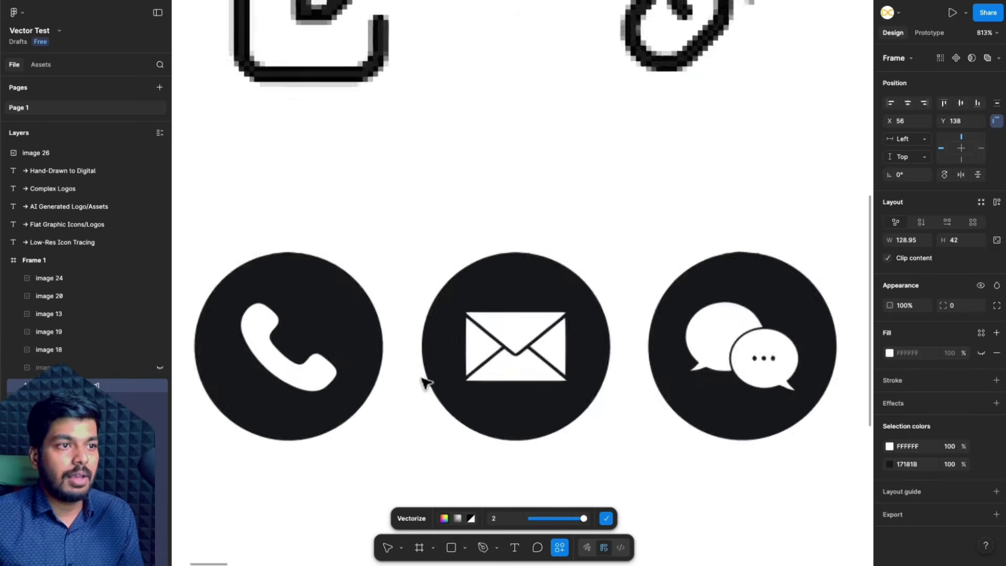
scroll(541, 361, "down", 5)
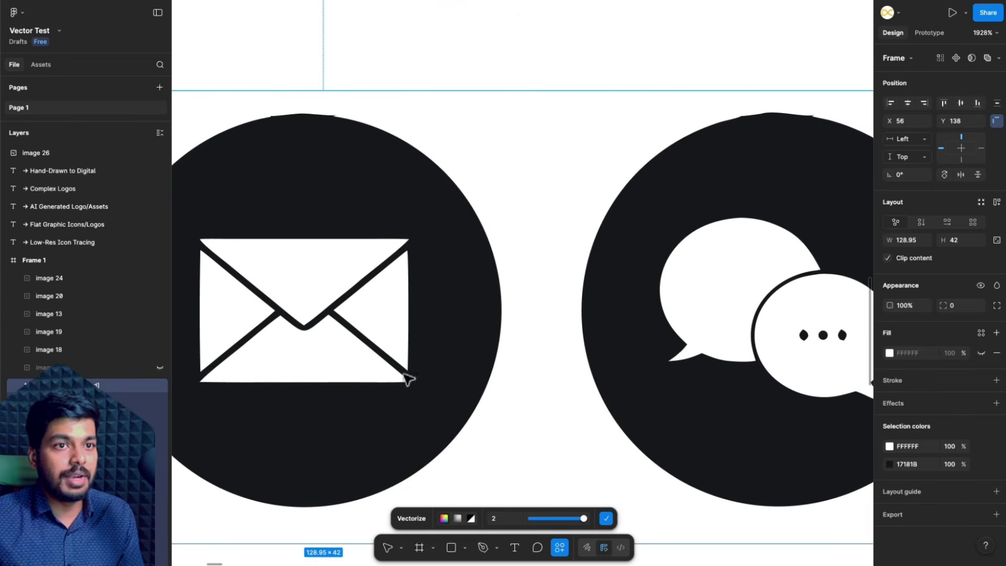
scroll(575, 373, "down", 3)
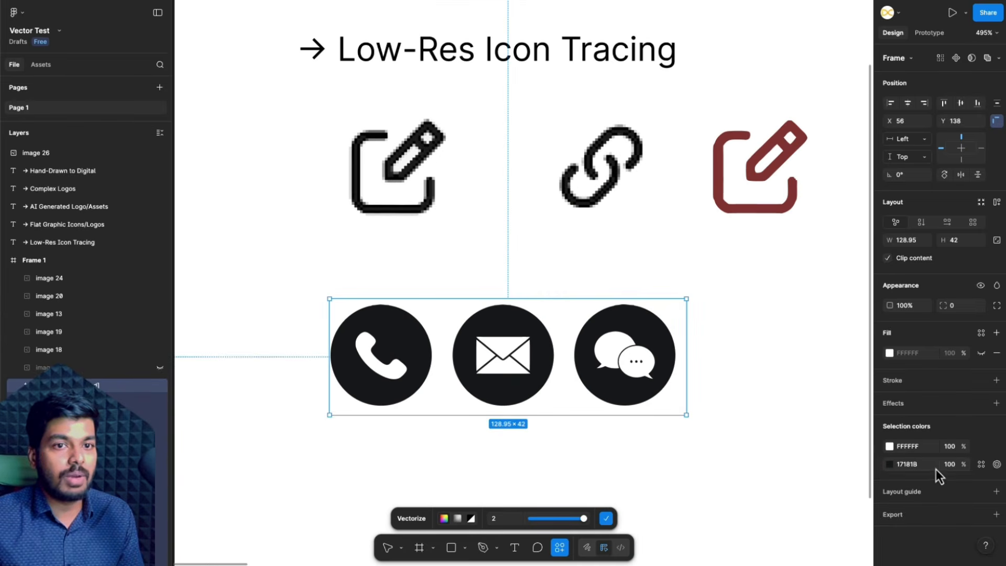
- Try recolouring the 17181B circles of the vectorized phone, envelope and chat icons to blue 1751FF
left_click(889, 465)
left_click_drag(827, 422, 867, 390)
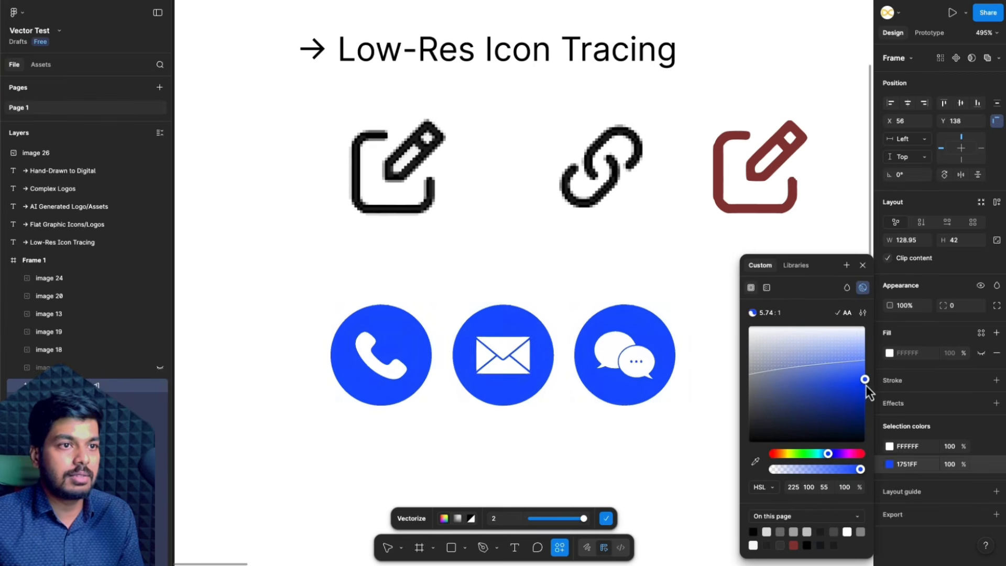
scroll(521, 356, "up", 5)
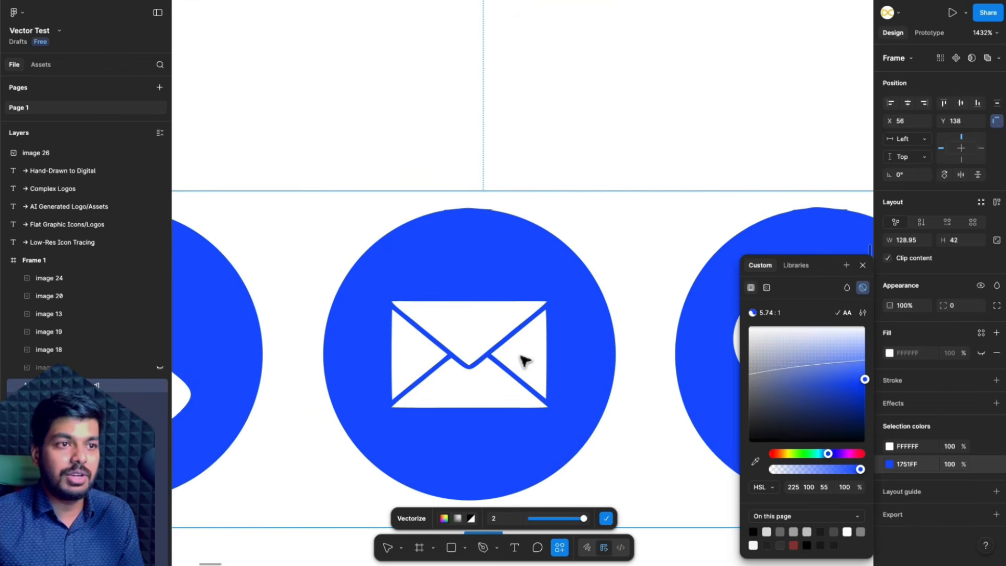
scroll(523, 360, "down", 5)
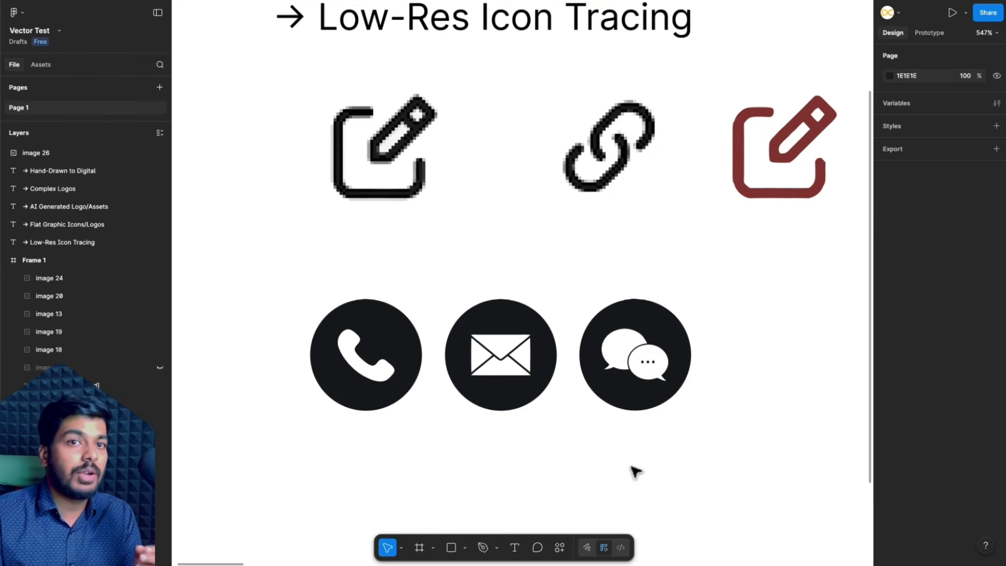
- Move the dark red vectorized edit and link icons below the row of round contact icons
scroll(635, 472, "right", 2)
scroll(635, 471, "right", 1)
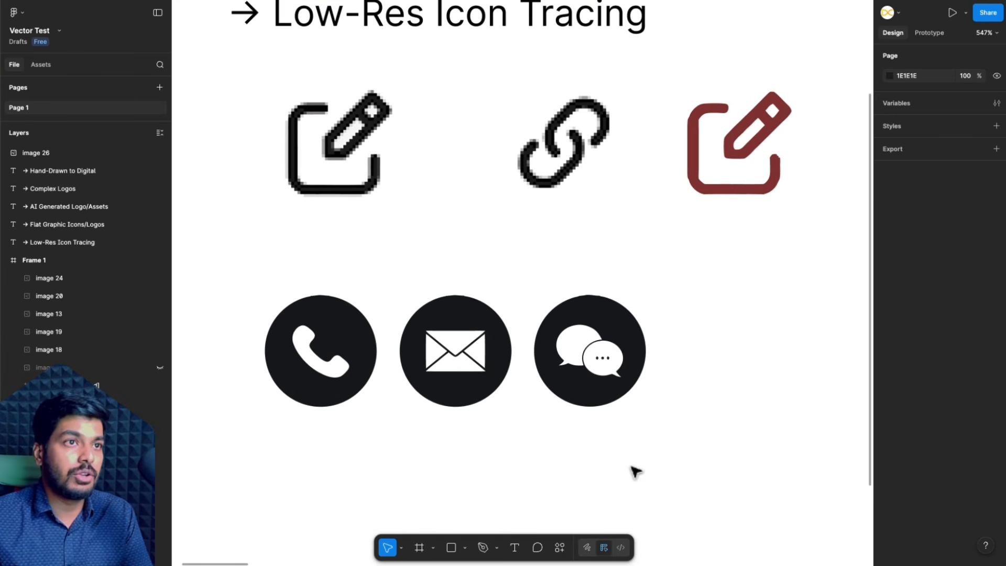
scroll(635, 471, "down", 5)
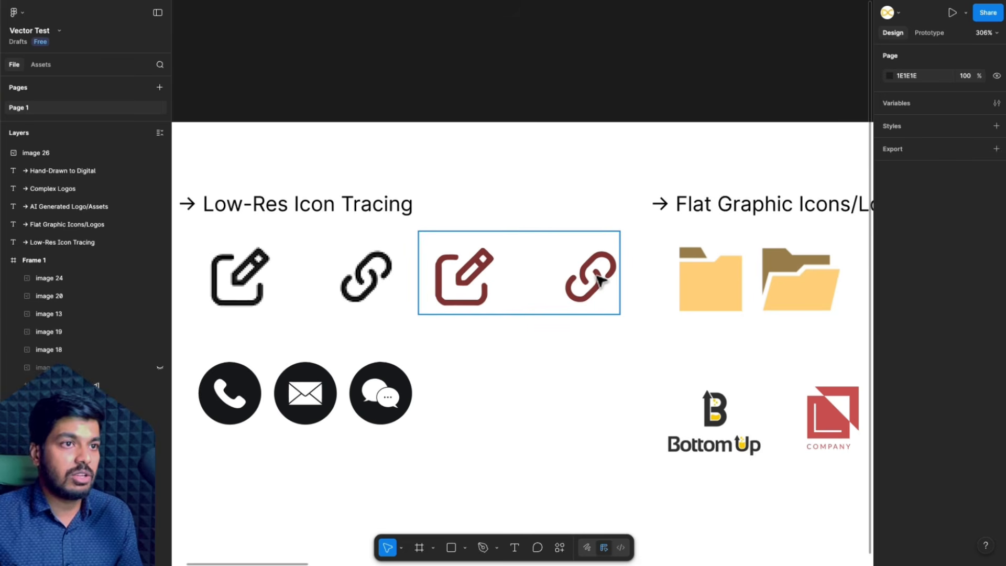
left_click_drag(600, 280, 367, 505)
- Vectorize the image of the two yellow folder icons under Flat Graphic Icons/Logos and inspect the tracing
scroll(551, 409, "right", 1)
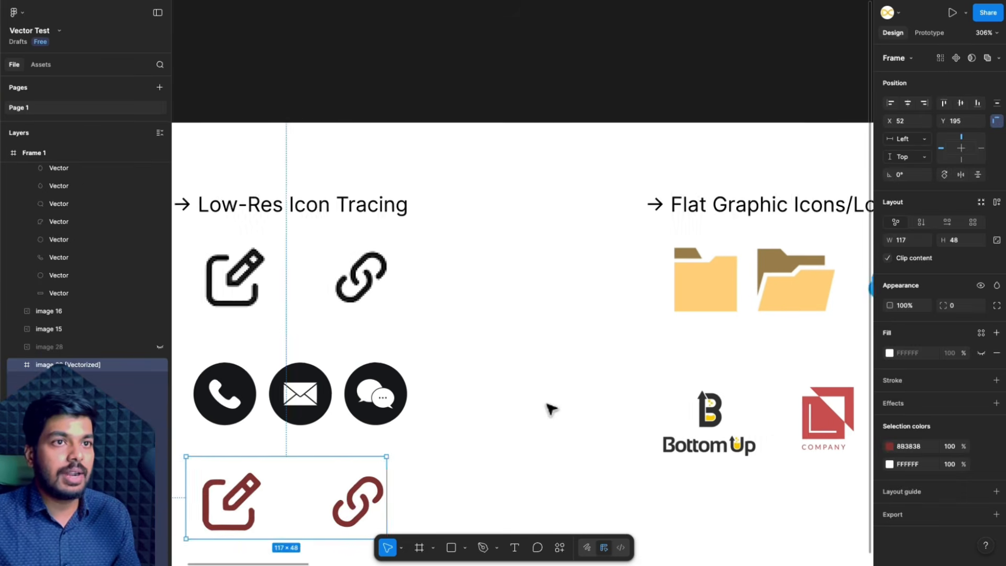
scroll(552, 409, "right", 5)
scroll(602, 348, "up", 3)
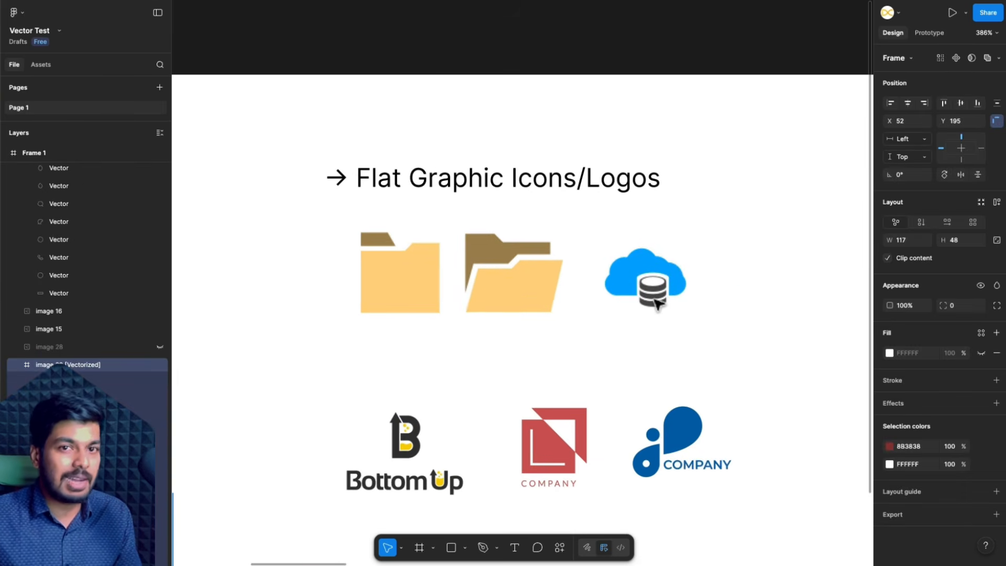
scroll(610, 265, "up", 3)
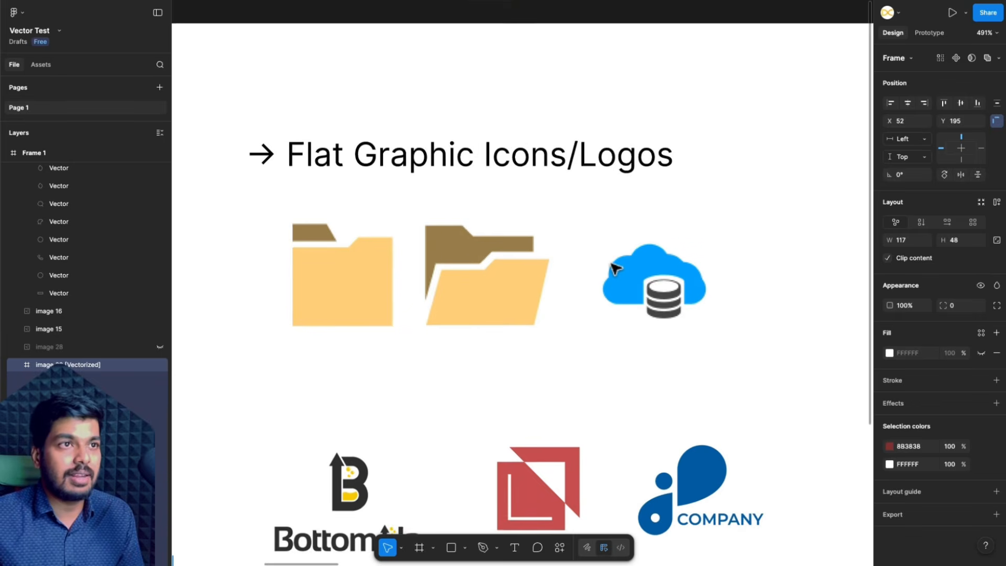
scroll(614, 268, "down", 2)
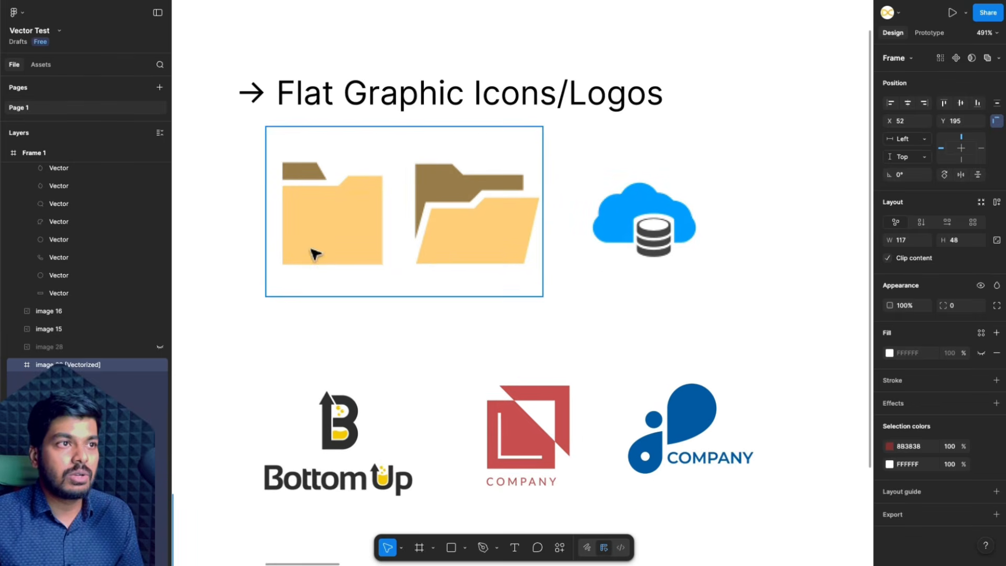
left_click(361, 227)
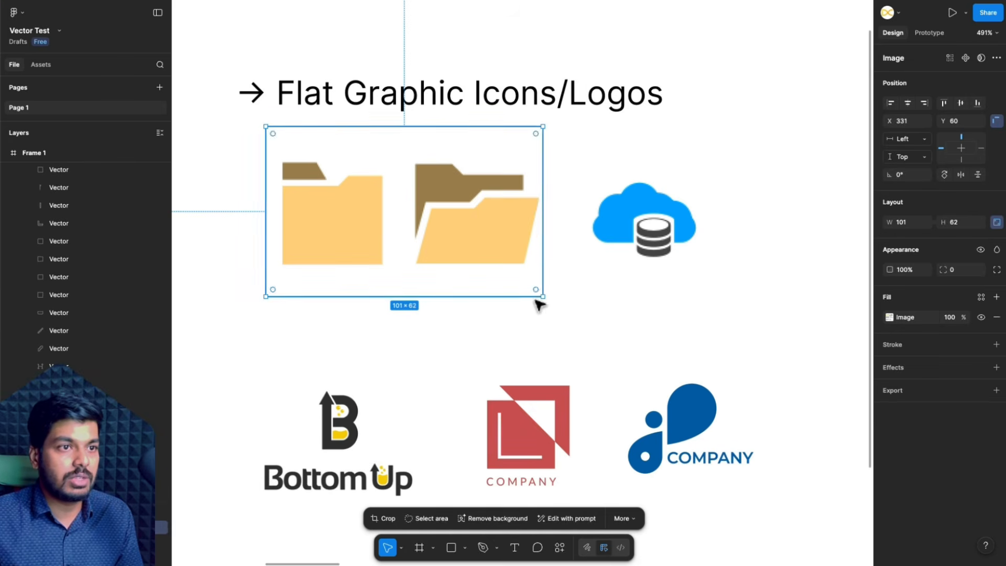
left_click(623, 518)
left_click(649, 480)
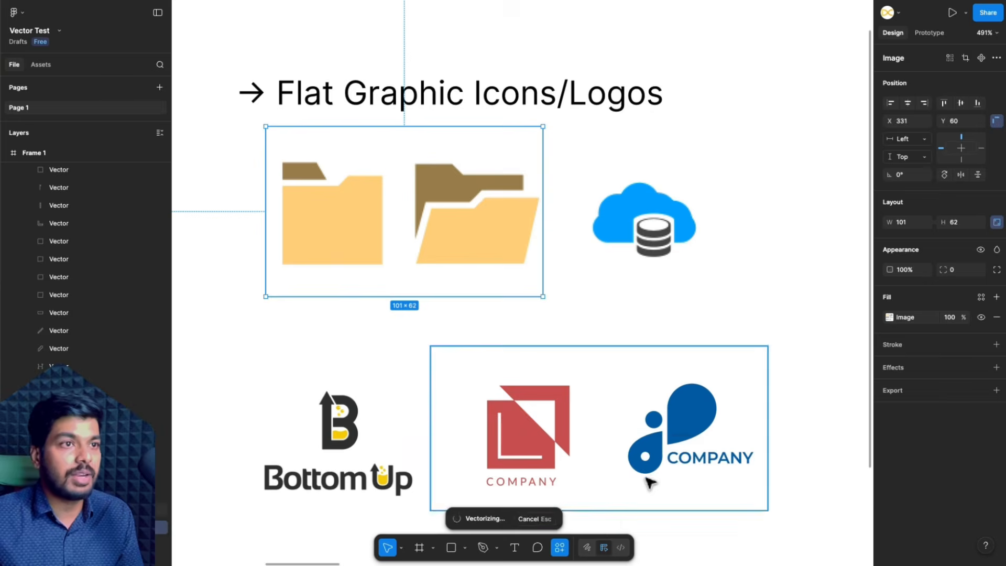
scroll(372, 248, "up", 5)
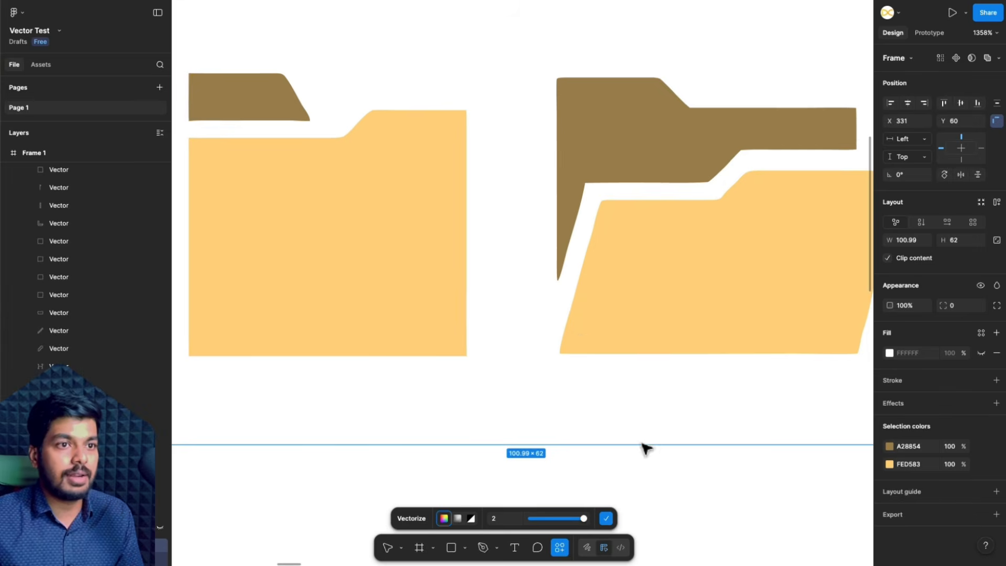
- Recolour the vectorized folders, changing yellow FED583 to 838FFE and brown A28854 to 546BA2
left_click(890, 463)
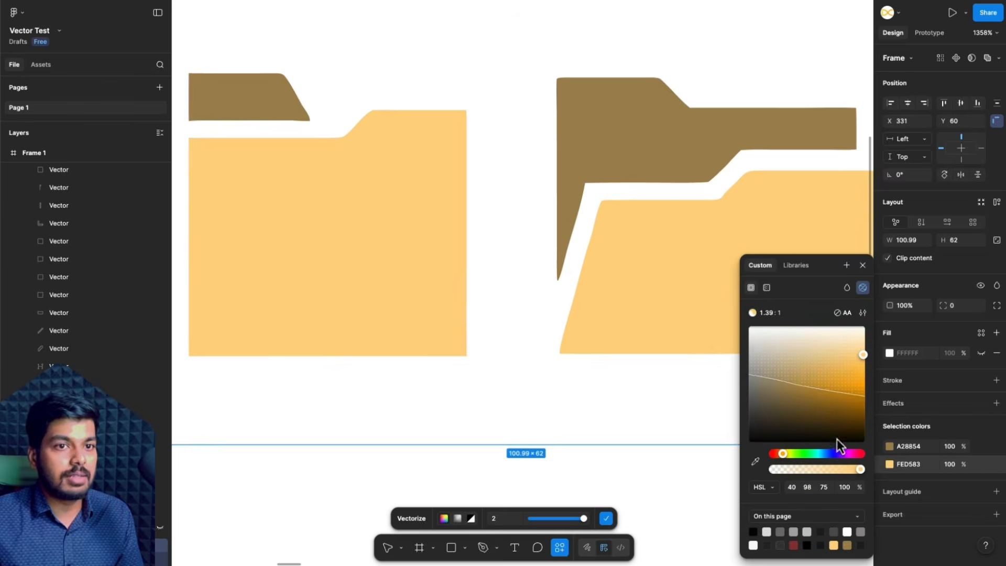
left_click_drag(802, 454, 830, 455)
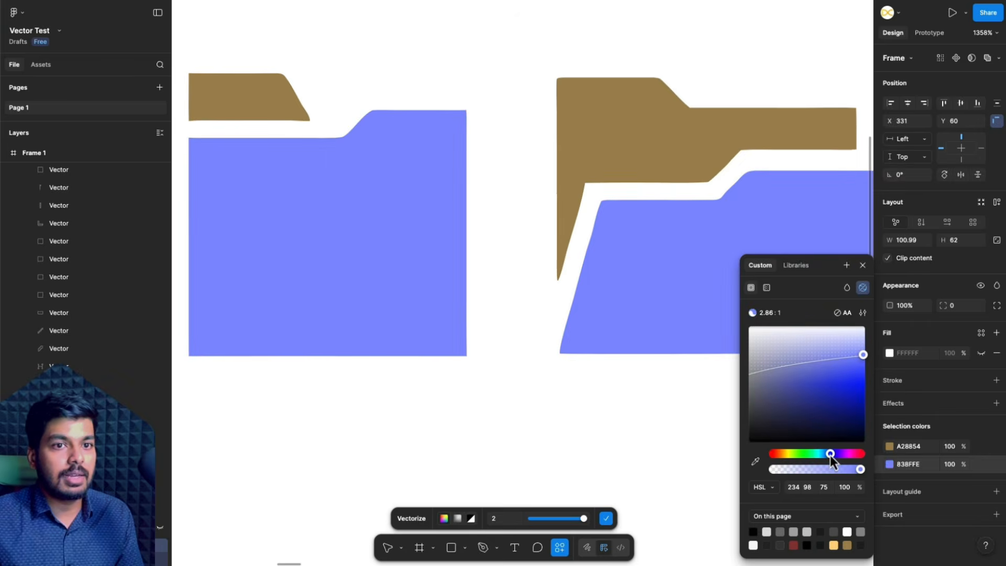
left_click(890, 447)
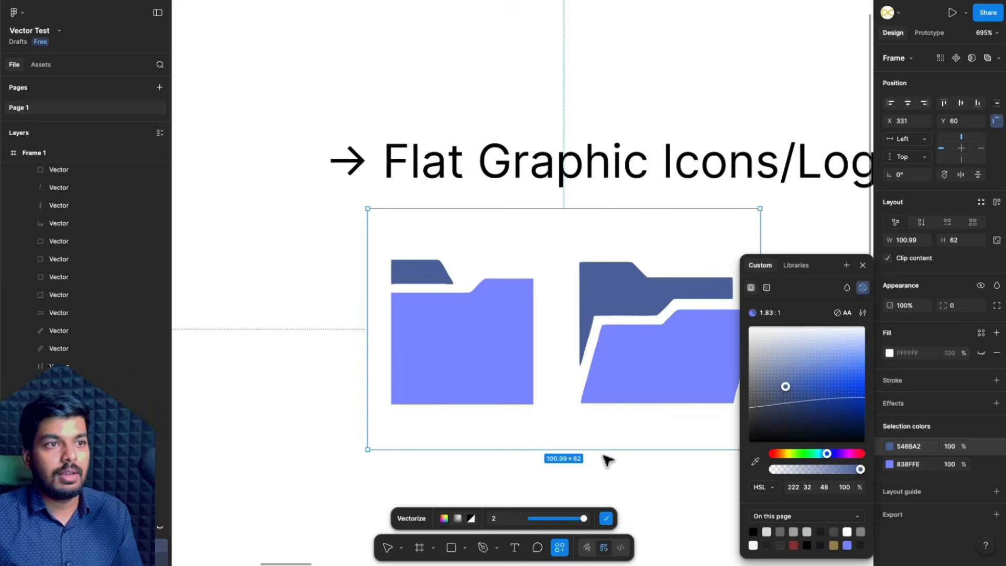
- Undo both folder colour changes and redo them to compare the original and recoloured versions
key("super+z")
key("super+z")
left_click(602, 456)
scroll(602, 456, "down", 1)
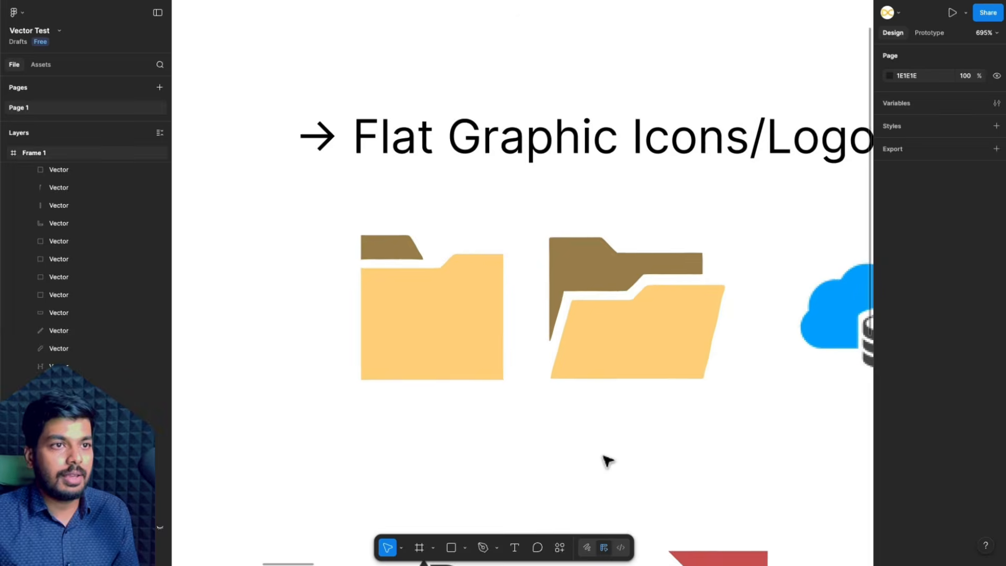
key("super+shift+z")
key("super+shift+z")
left_click(634, 473)
scroll(634, 474, "down", 1)
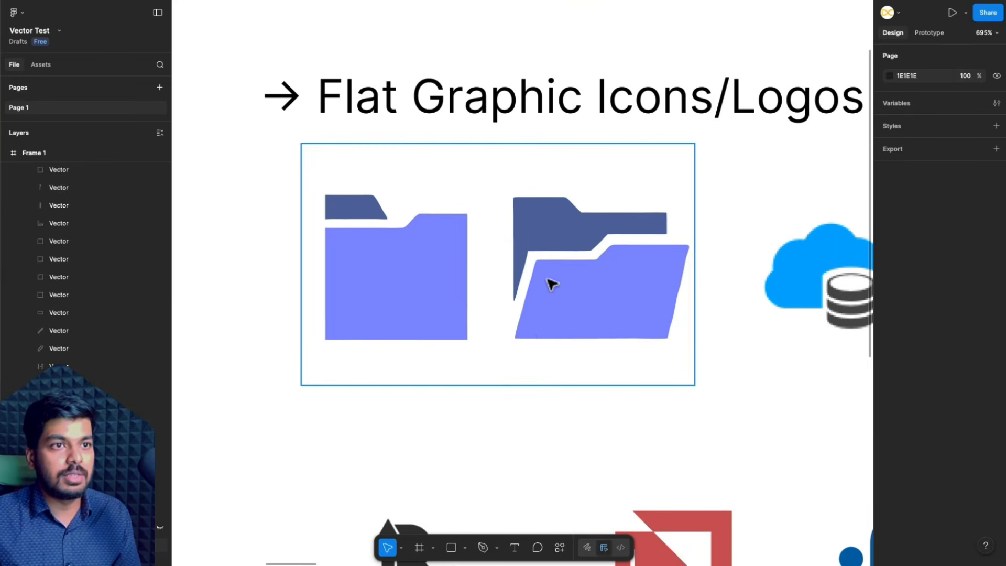
- Select both shapes of the open folder and move them out of their frame, left of the closed folder
double_click(532, 326)
left_click(563, 220, "shift")
scroll(561, 218, "down", 3)
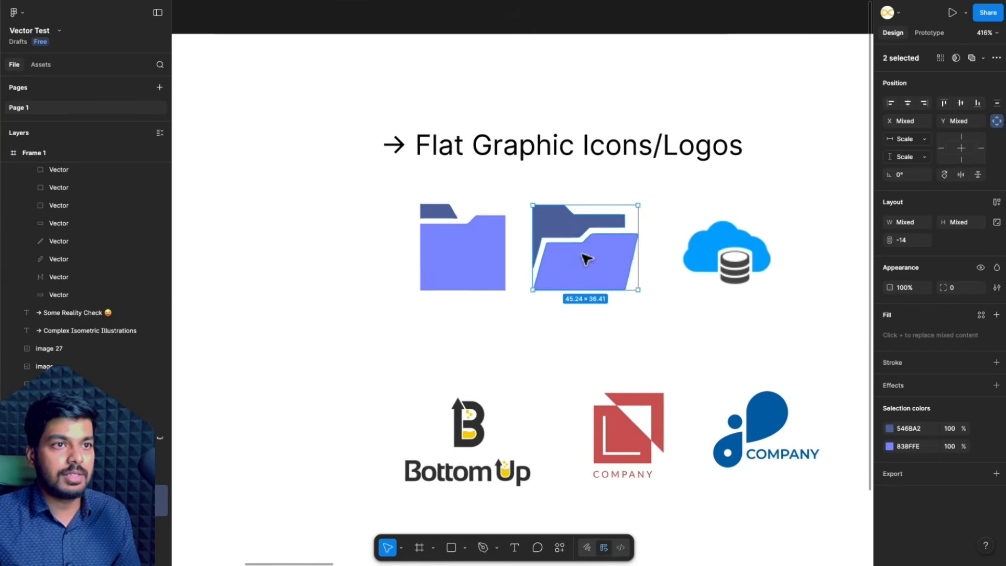
mouse_move(586, 265)
left_mouse_down()
mouse_move(539, 376)
mouse_move(605, 253)
mouse_move(582, 256)
left_mouse_up()
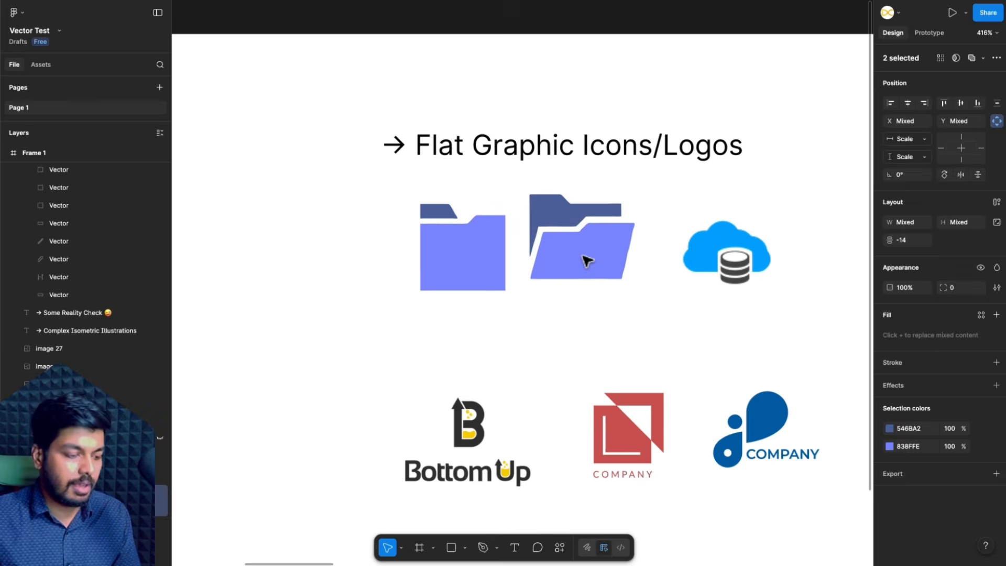
key("Delete")
key("super+z")
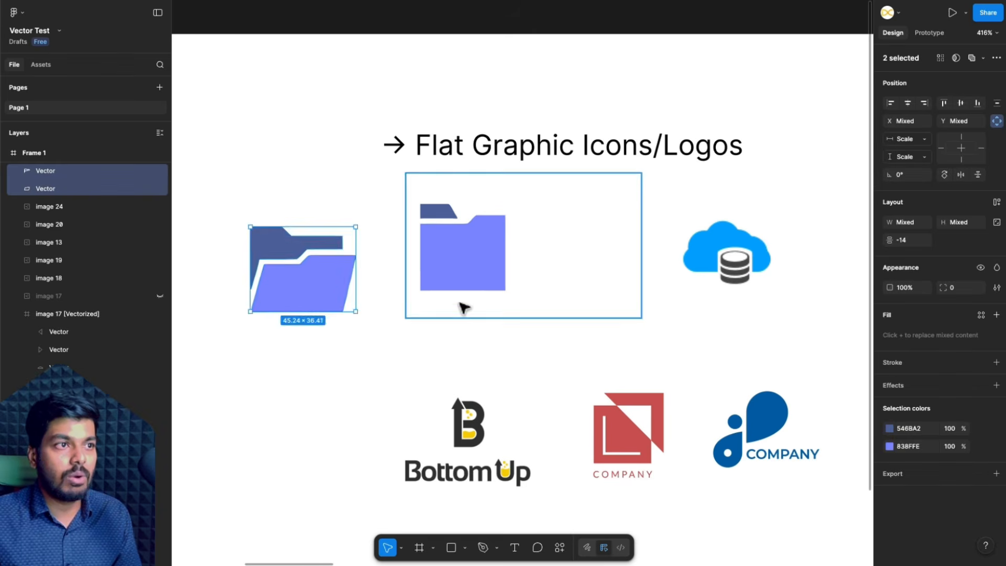
left_click(472, 373)
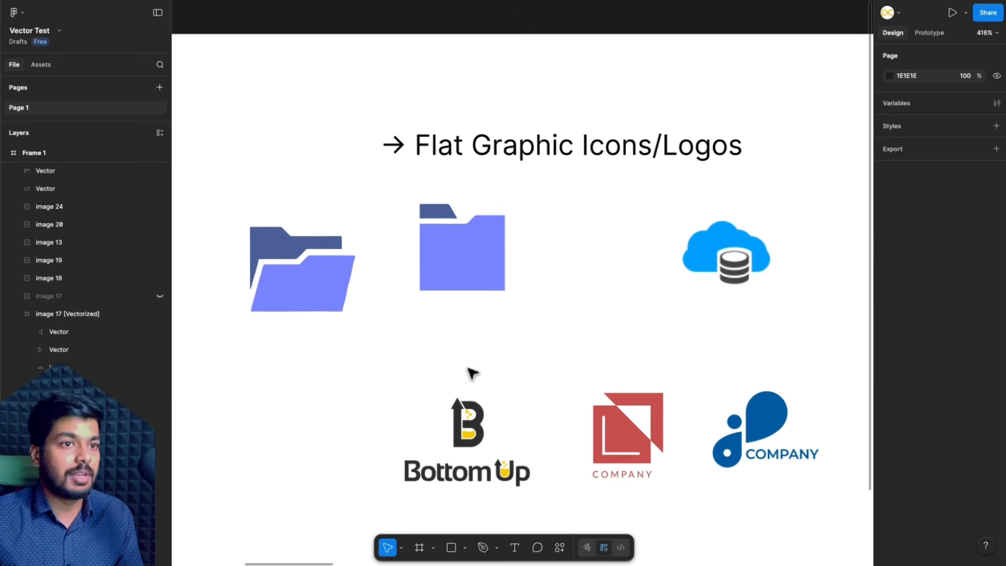
- Vectorize the blue cloud database icon image in colour and apply the tracing
left_click(727, 253)
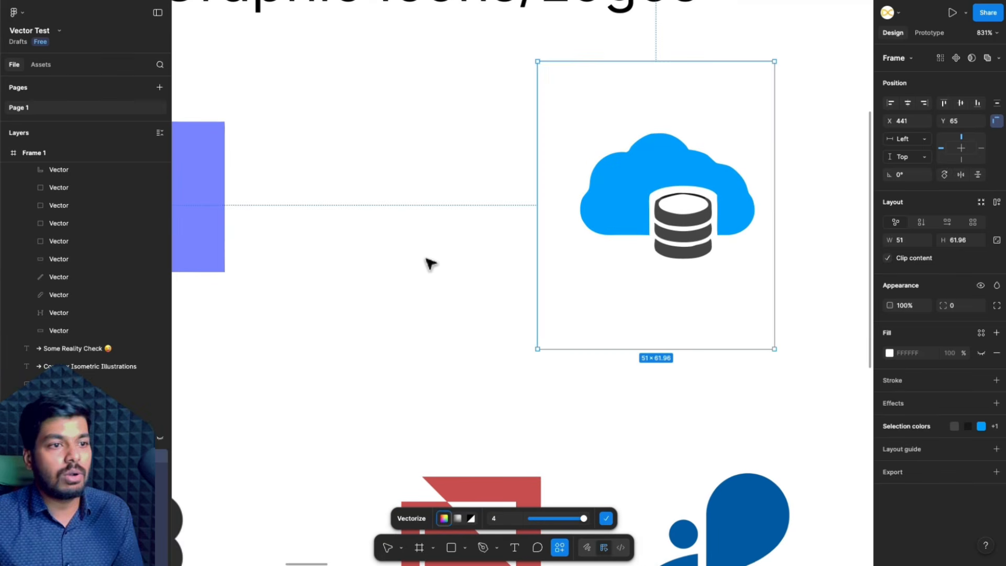
left_click(606, 518)
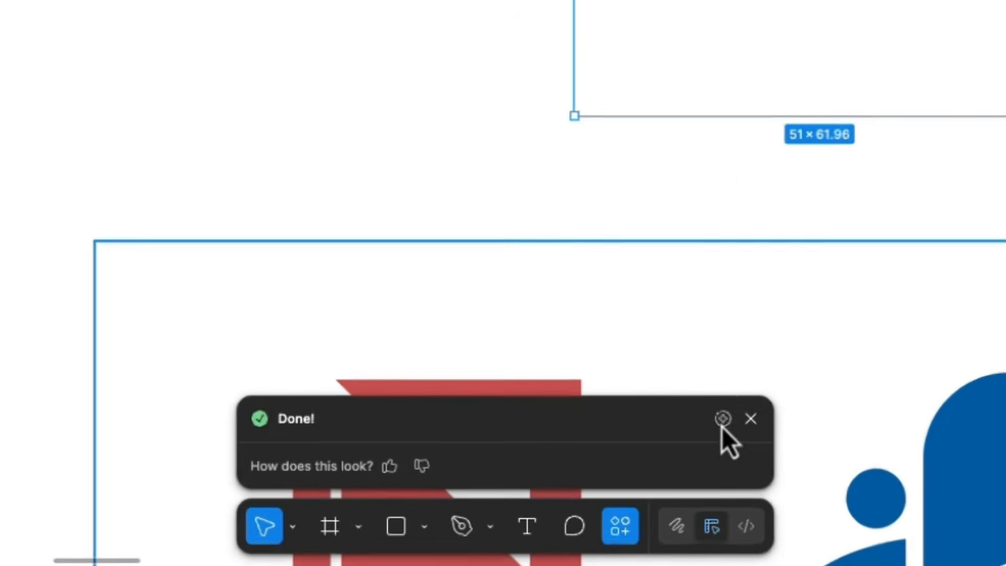
- Check the remaining AI credits and the plan's credit limits in the AI balance information
mouse_move(722, 425)
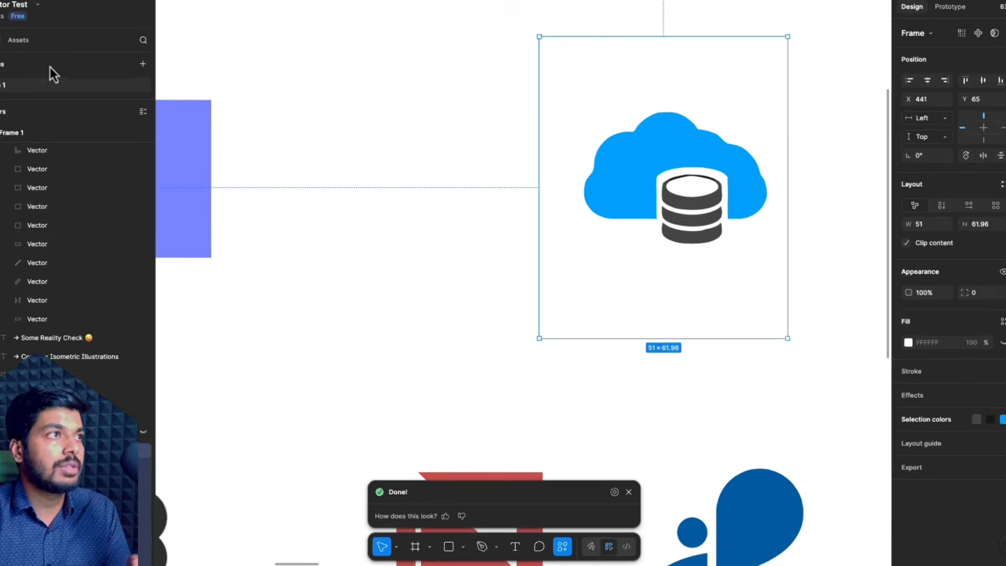
left_click(20, 17)
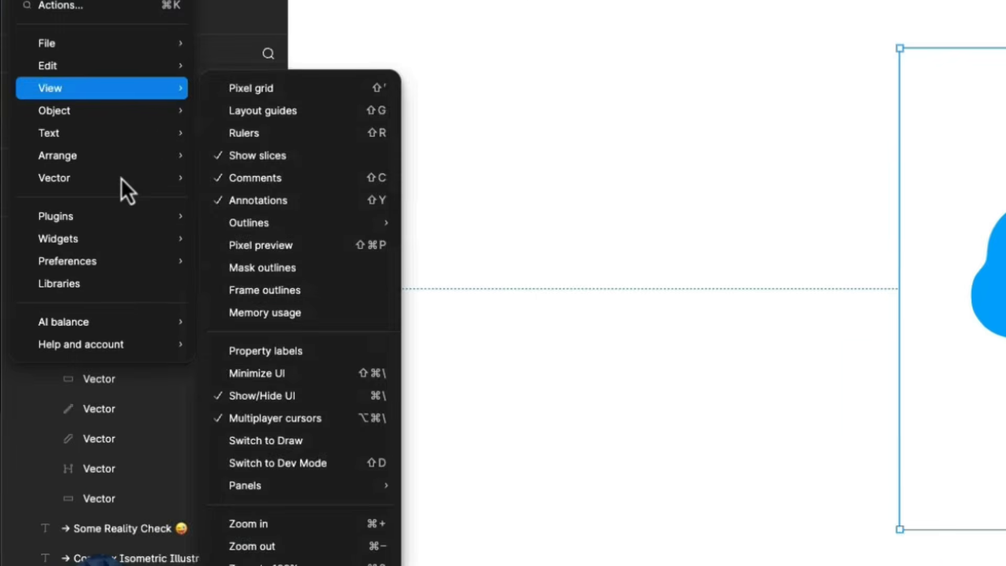
mouse_move(55, 252)
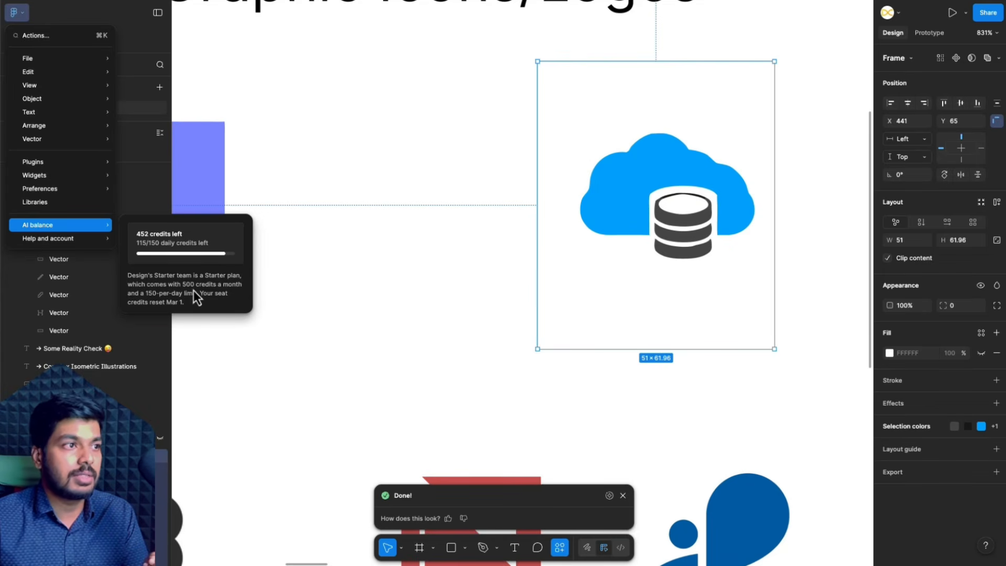
left_click(356, 297)
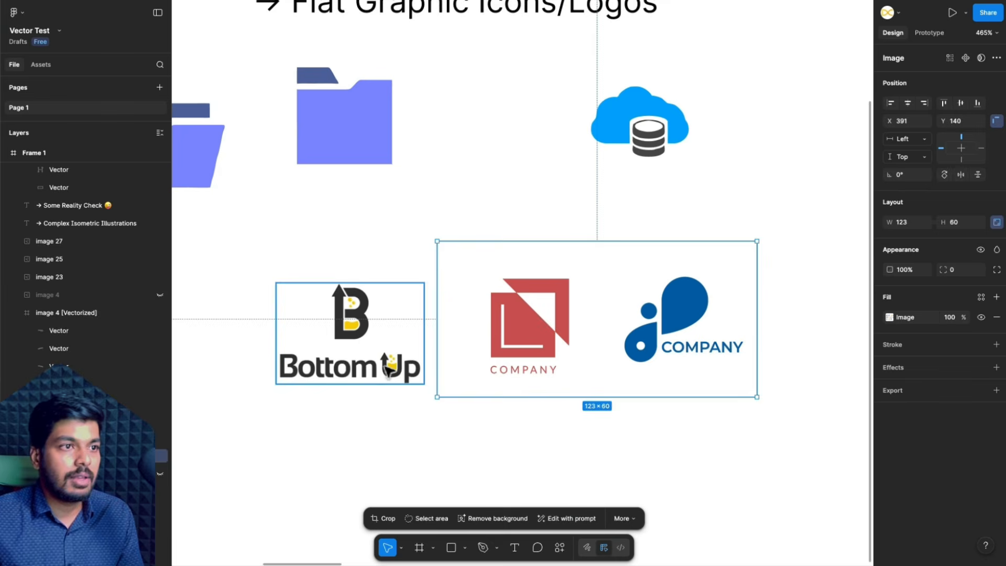
- Select the Bottom Up logo image below the closed folder icon and vectorize it
left_click(388, 370)
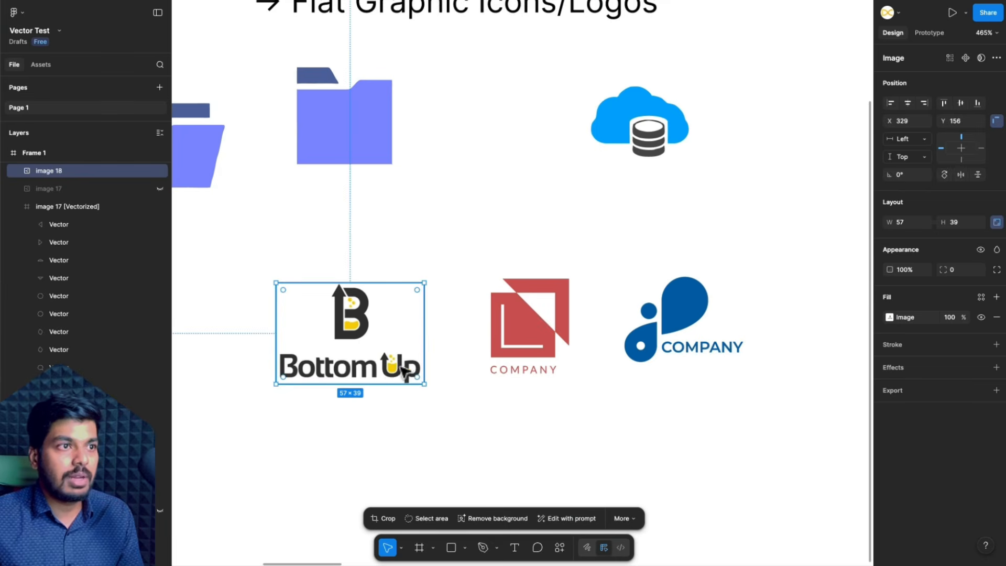
right_click(430, 385)
key("Escape")
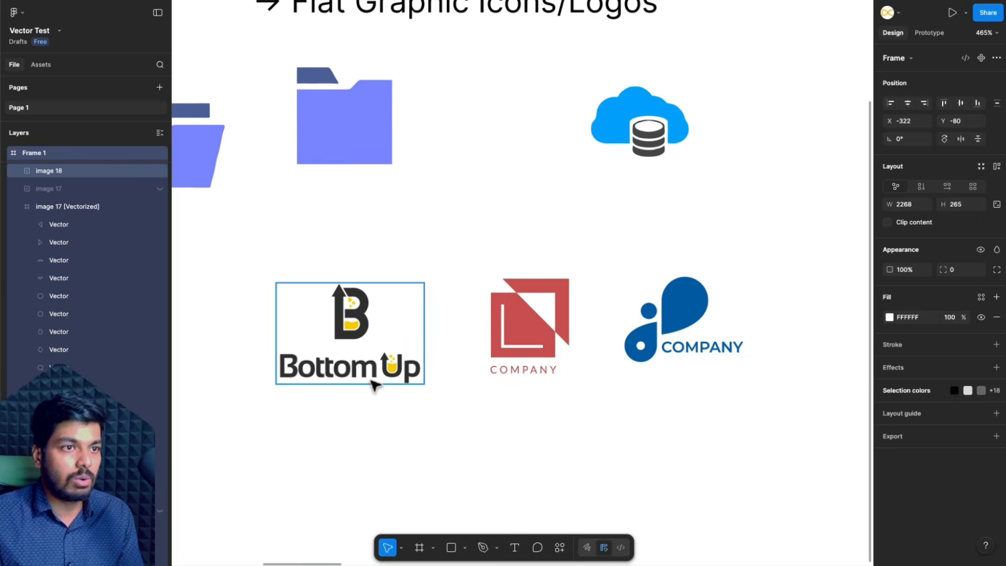
left_click(392, 375)
scroll(317, 381, "up", 5)
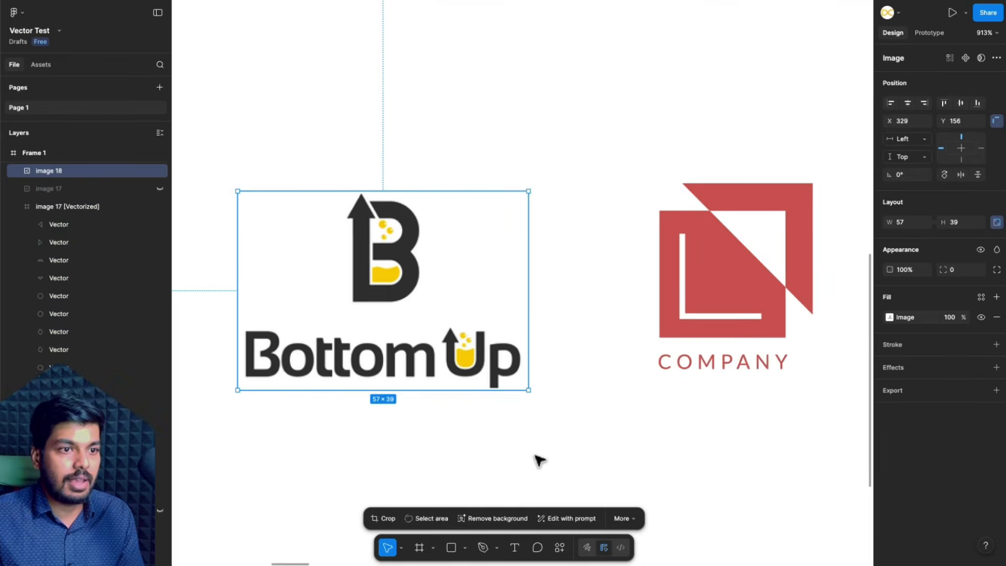
left_click(629, 520)
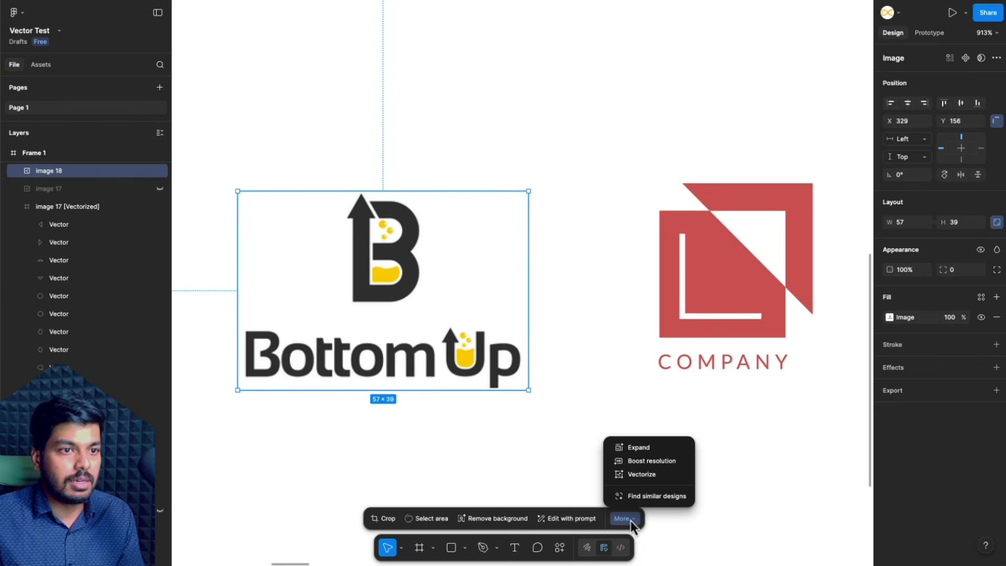
left_click(642, 474)
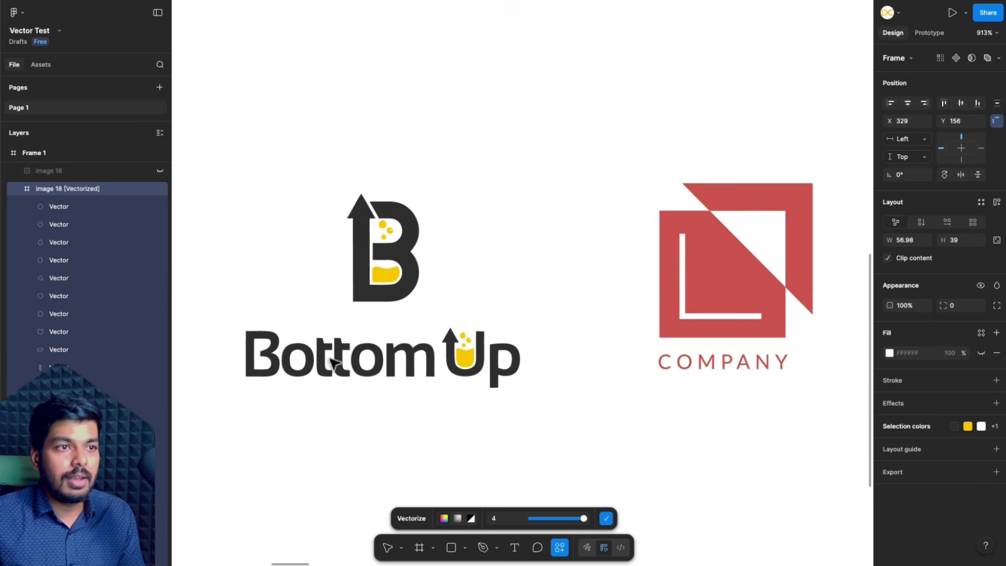
- Examine the traced Bottom Up logo closely, especially the lettering edges and the yellow bubbles and liquid inside the U
scroll(332, 359, "up", 6)
scroll(365, 355, "down", 5)
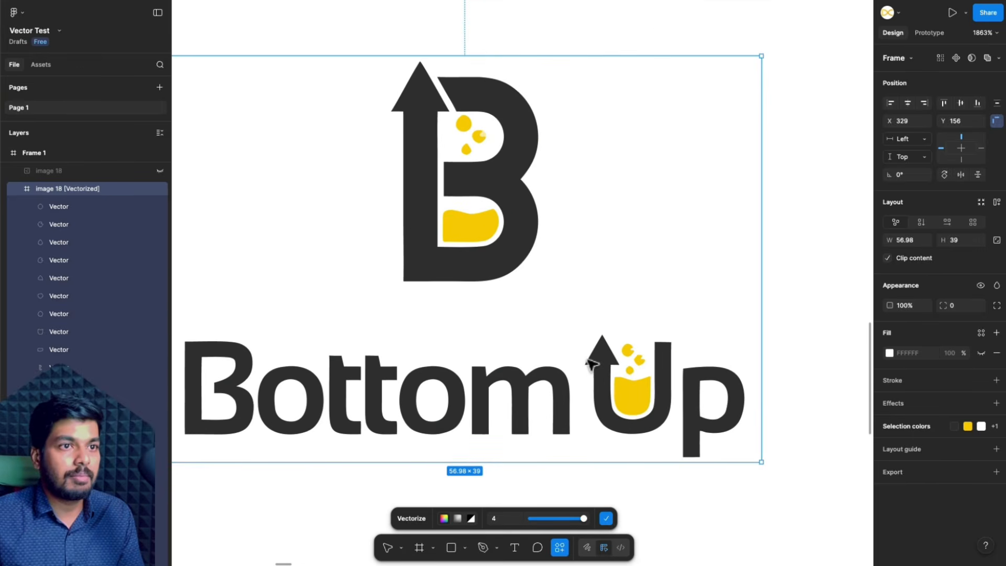
scroll(597, 353, "up", 4)
scroll(586, 358, "up", 5)
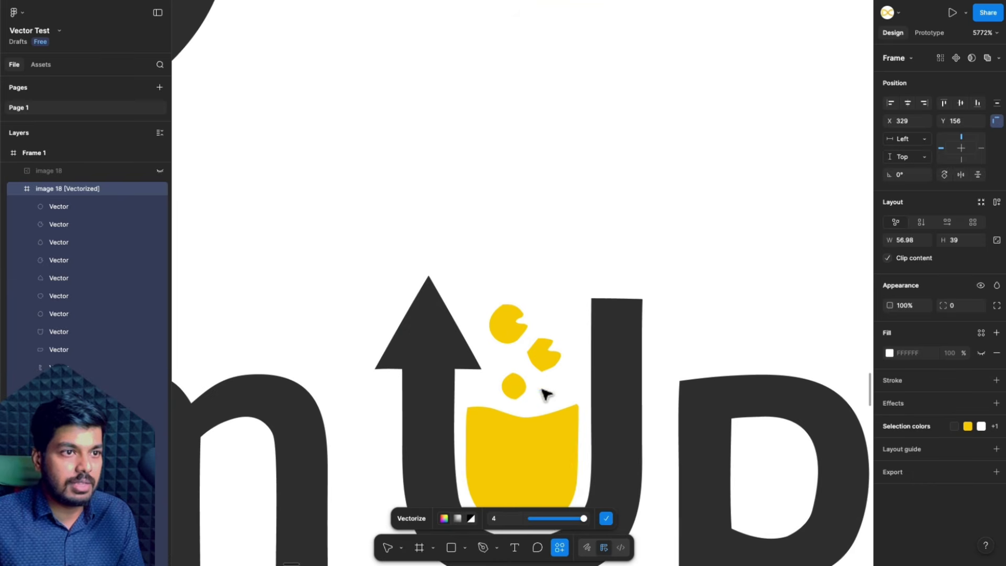
scroll(548, 355, "up", 4)
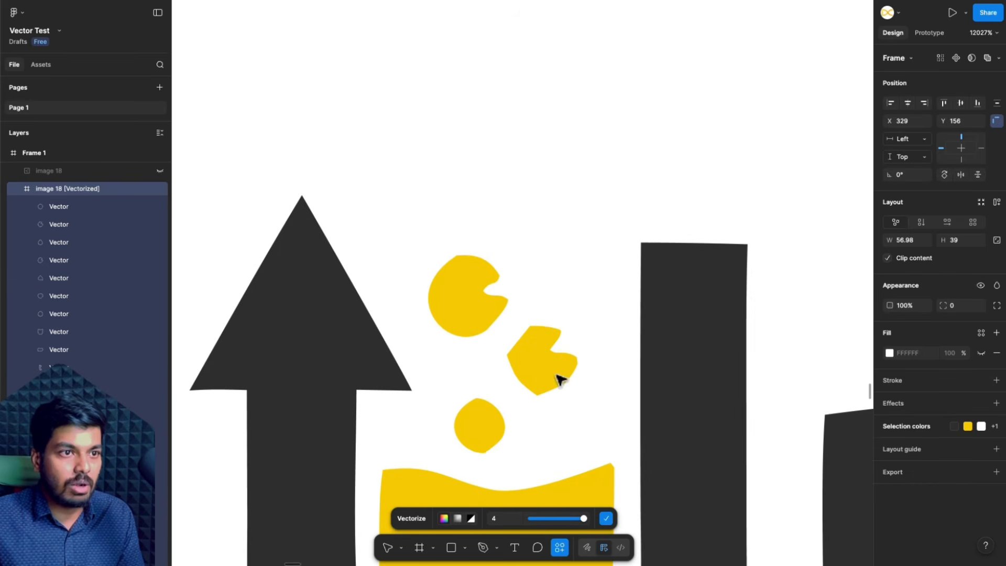
scroll(489, 390, "down", 8)
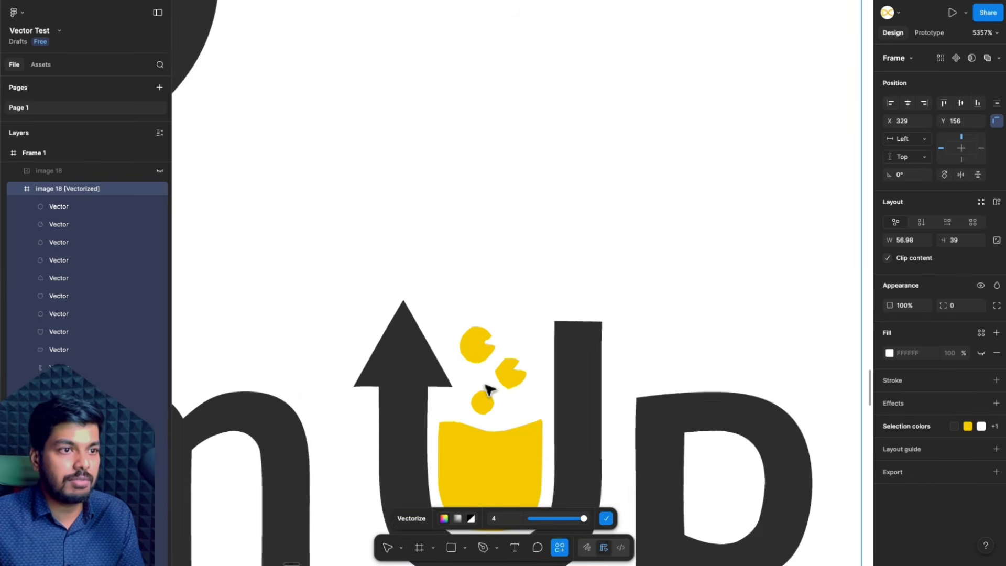
scroll(490, 391, "down", 3)
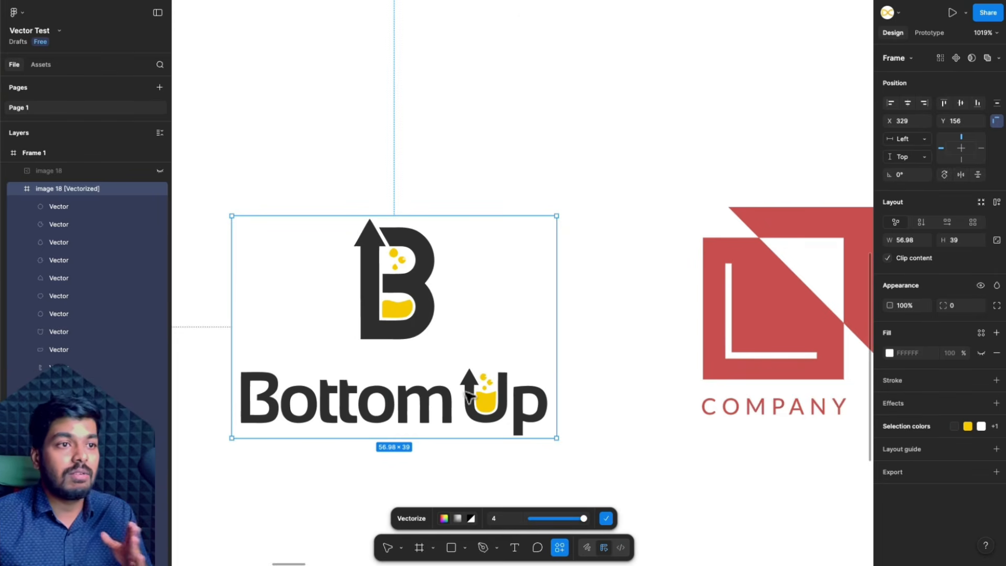
scroll(467, 397, "right", 5)
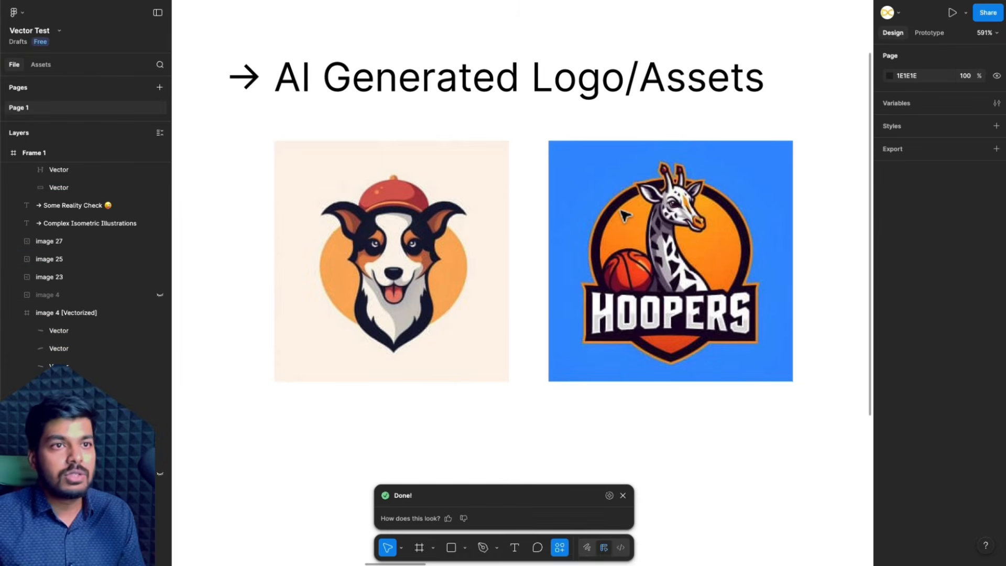
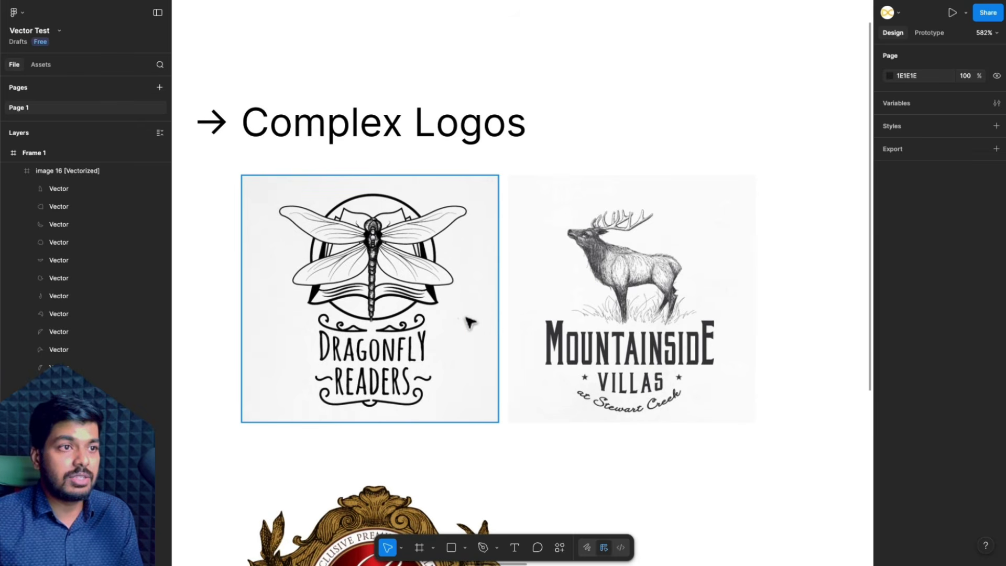
- Vectorize the Mountainside Villas logo with 28 colours, check the traced elk up close, and apply the tracing
left_click(451, 325)
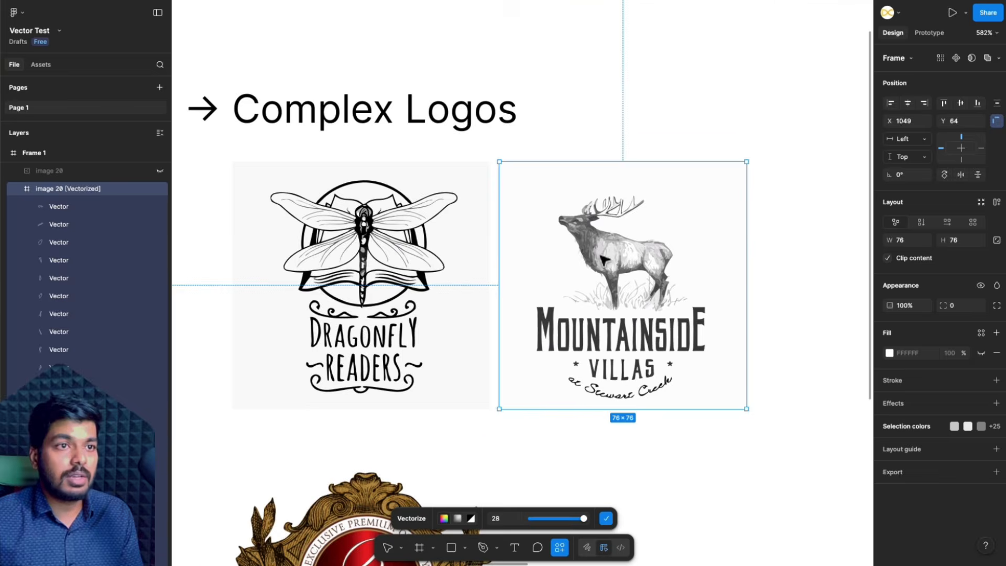
scroll(603, 259, "up", 10)
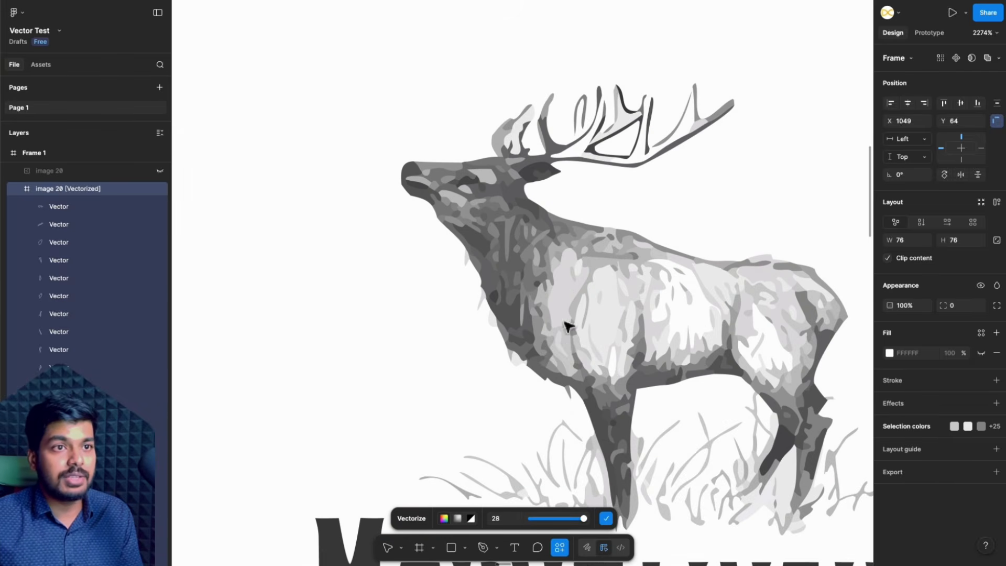
scroll(564, 417, "down", 7)
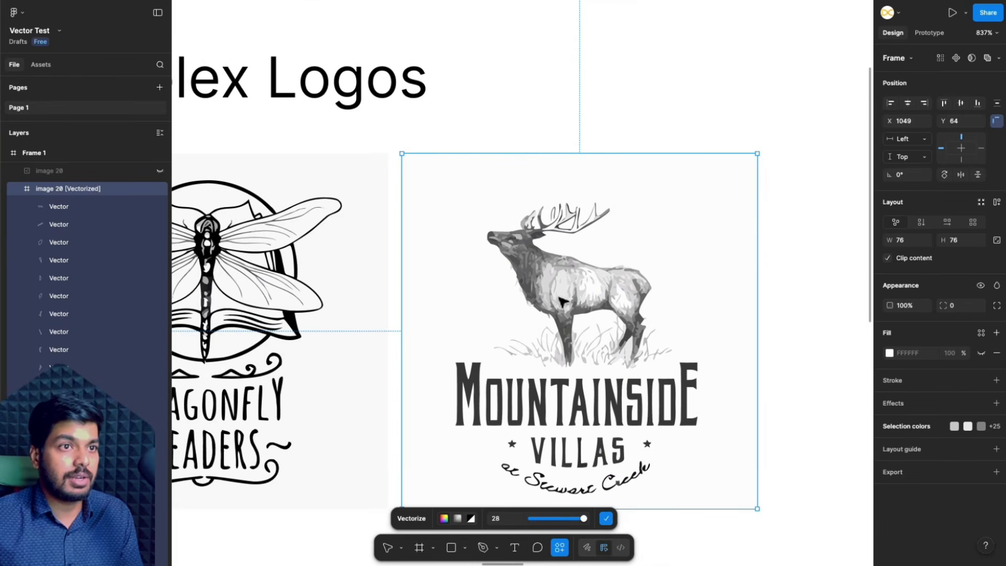
scroll(562, 300, "up", 2)
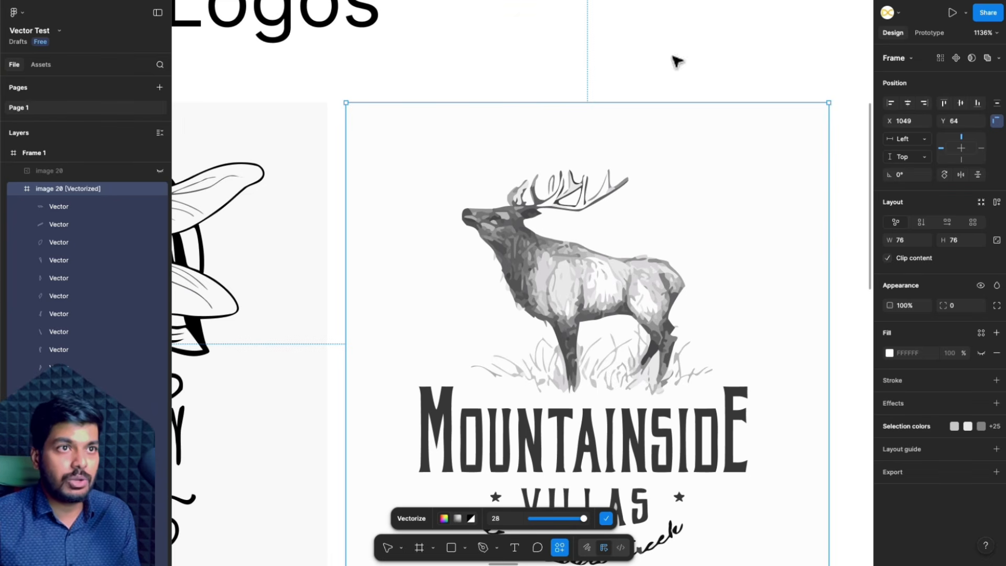
scroll(629, 243, "up", 3)
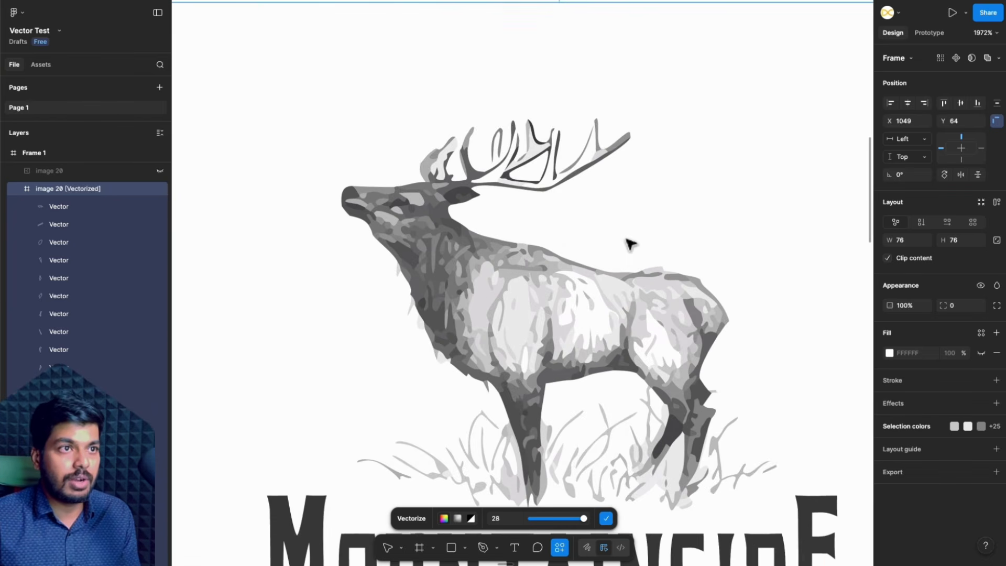
left_click(608, 518)
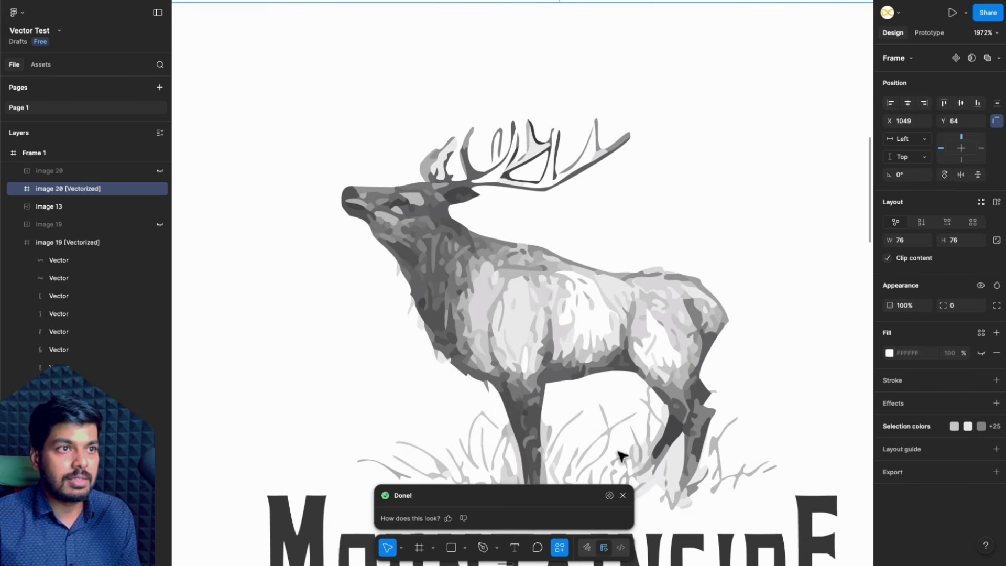
- Compare the traced elk with the original drawing by undoing and restoring the vectorization, checking its fur and antlers
key("super+z")
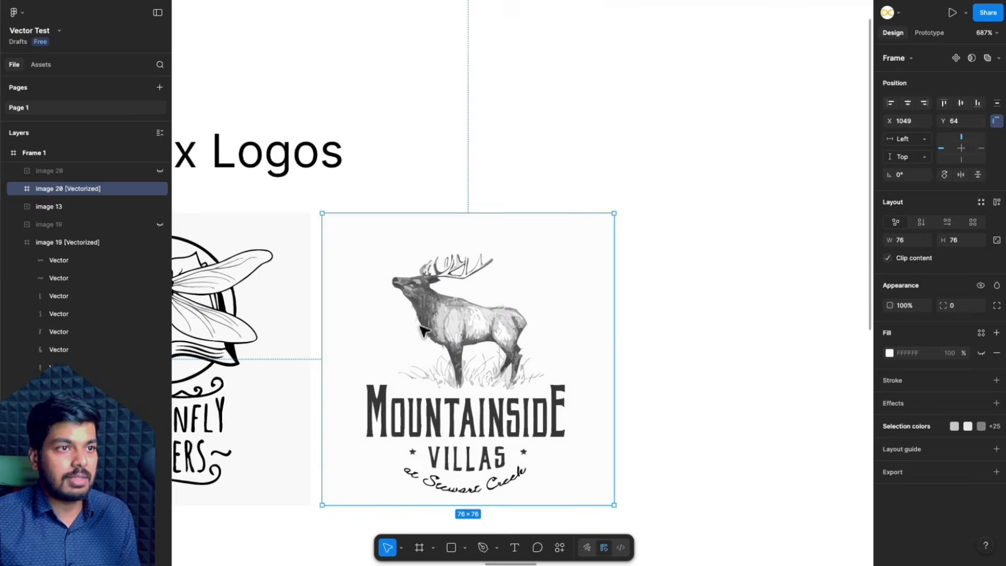
scroll(512, 333, "down", 1)
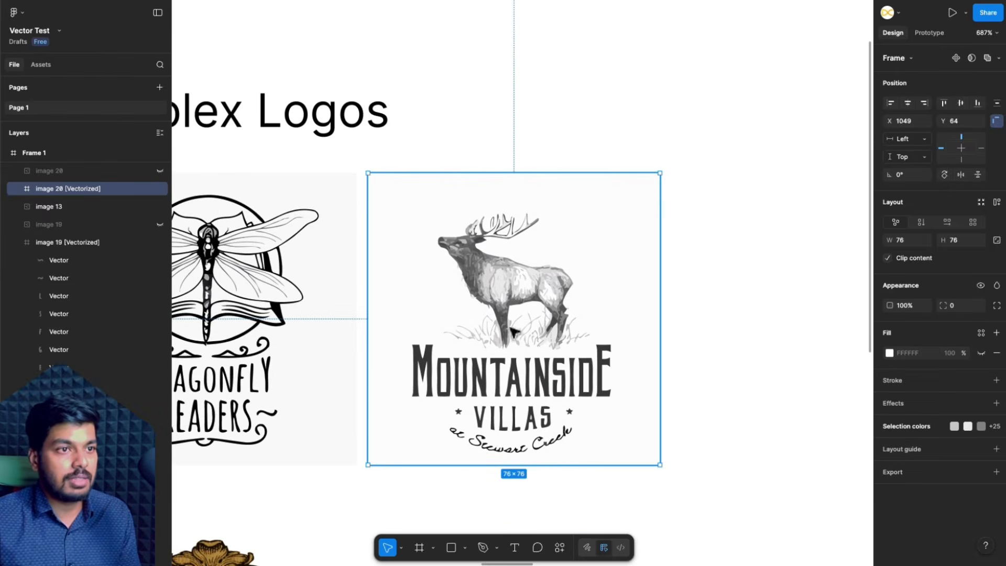
scroll(447, 268, "up", 1)
scroll(447, 269, "up", 3)
left_click(618, 80)
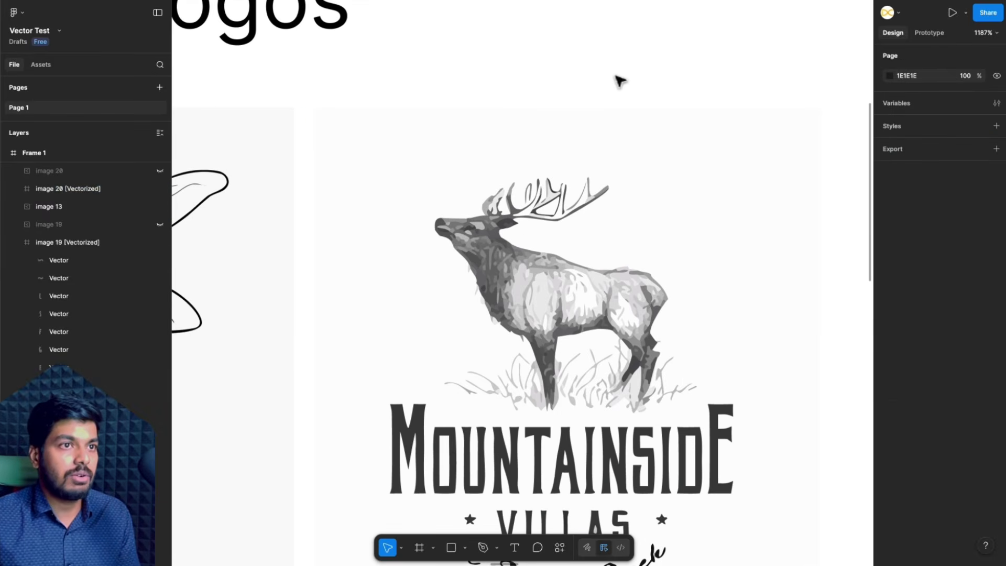
- Select the Basilur Tea logo image below the Dragonfly Readers logo, vectorize it, apply the tracing, and check the AI credits used
scroll(620, 82, "down", 3)
scroll(606, 315, "down", 7)
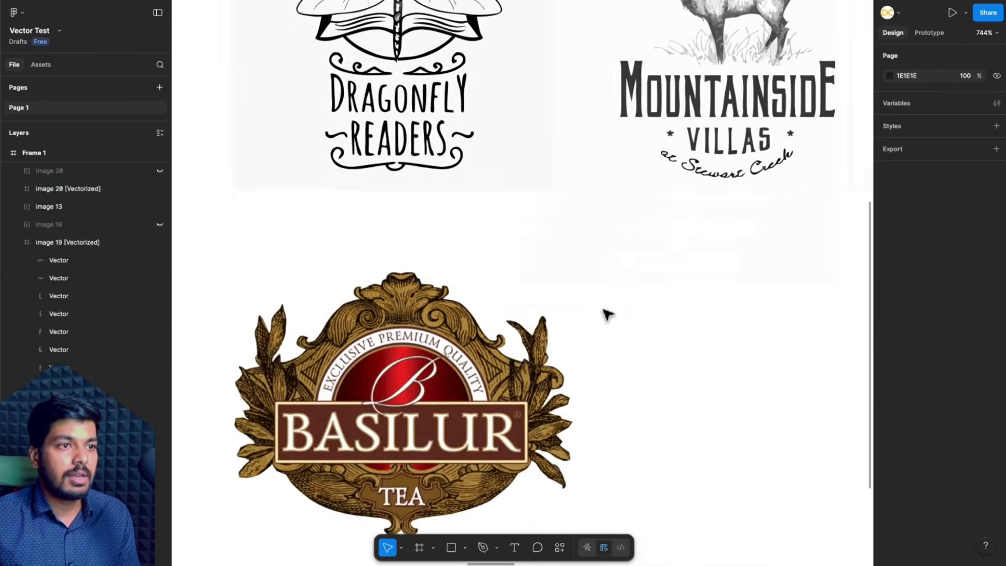
left_click(513, 285)
scroll(513, 285, "up", 5)
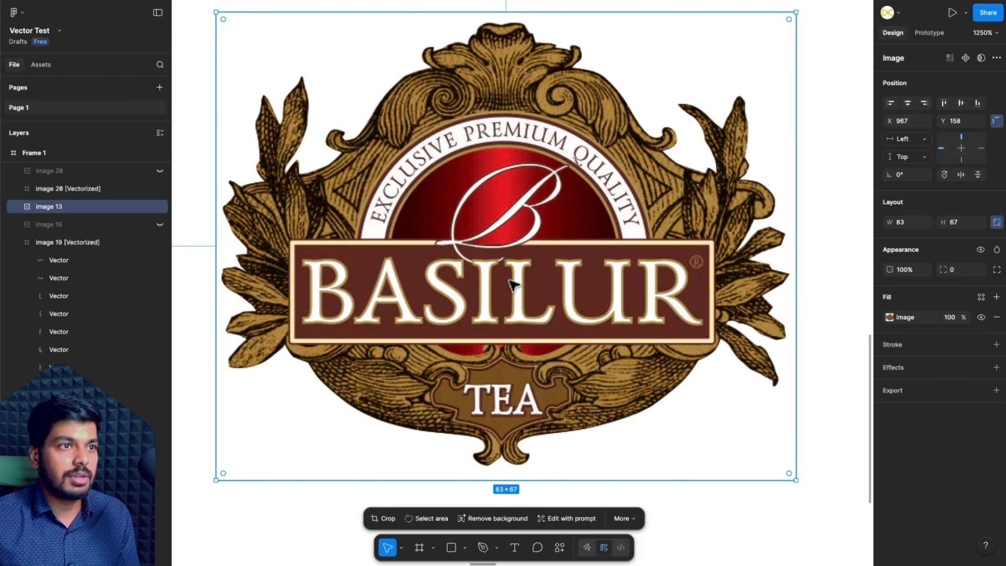
scroll(513, 285, "down", 3)
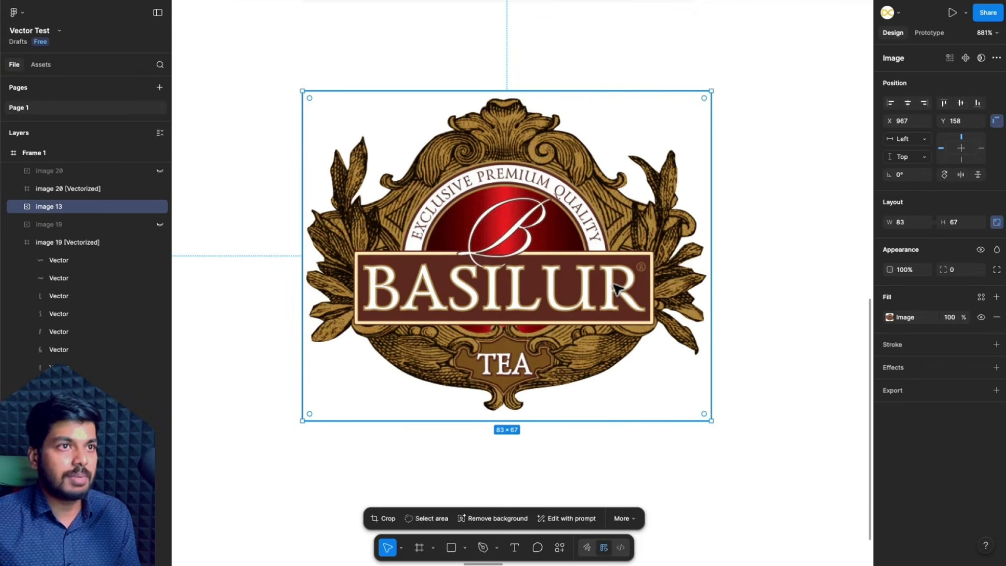
scroll(521, 250, "up", 5)
scroll(524, 252, "down", 5)
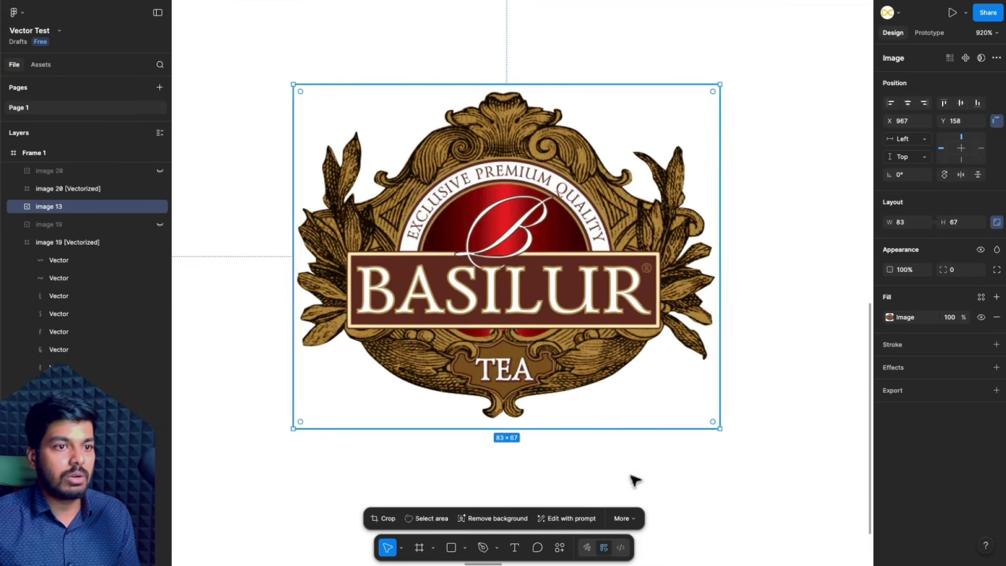
left_click(626, 518)
left_click(645, 476)
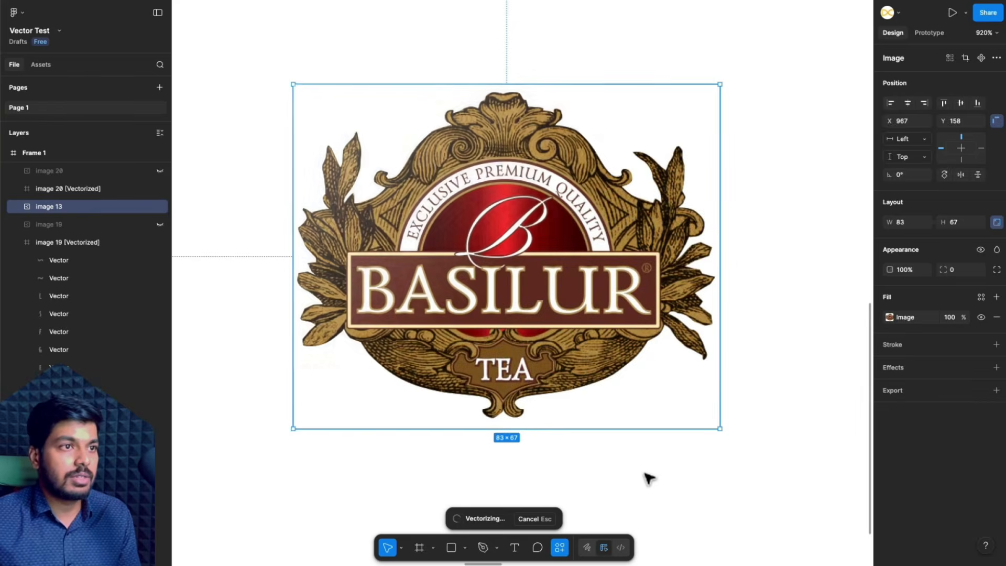
left_click(608, 519)
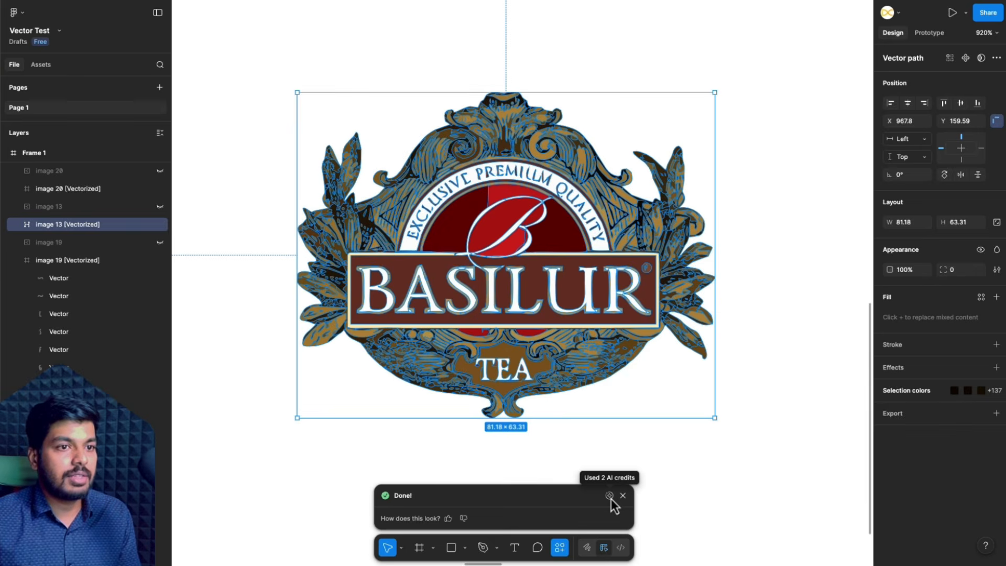
left_click(666, 470)
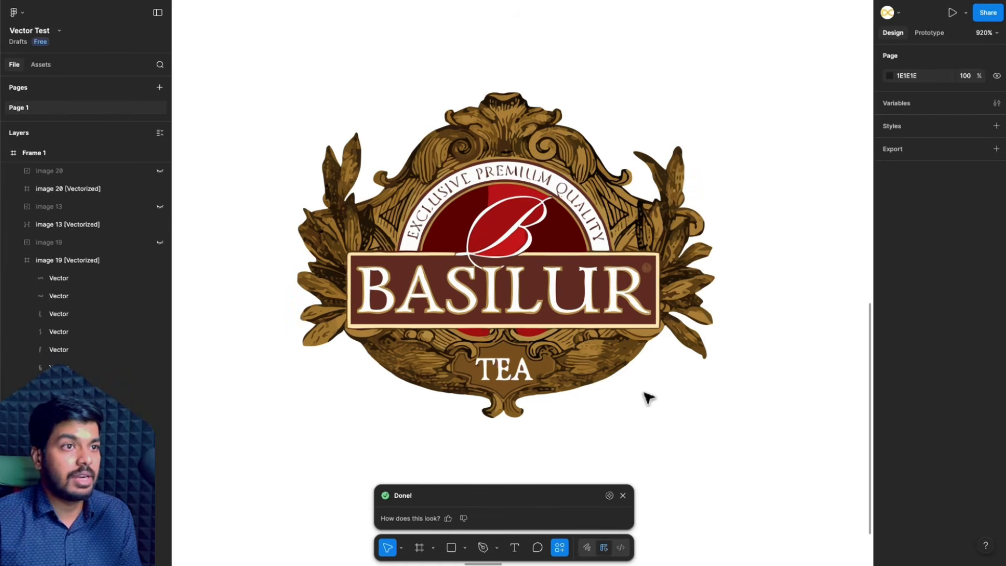
- Examine the traced Basilur logo's ornaments, arched lettering and red centre, undoing and restoring the tracing to compare it with the original
scroll(561, 83, "up", 5)
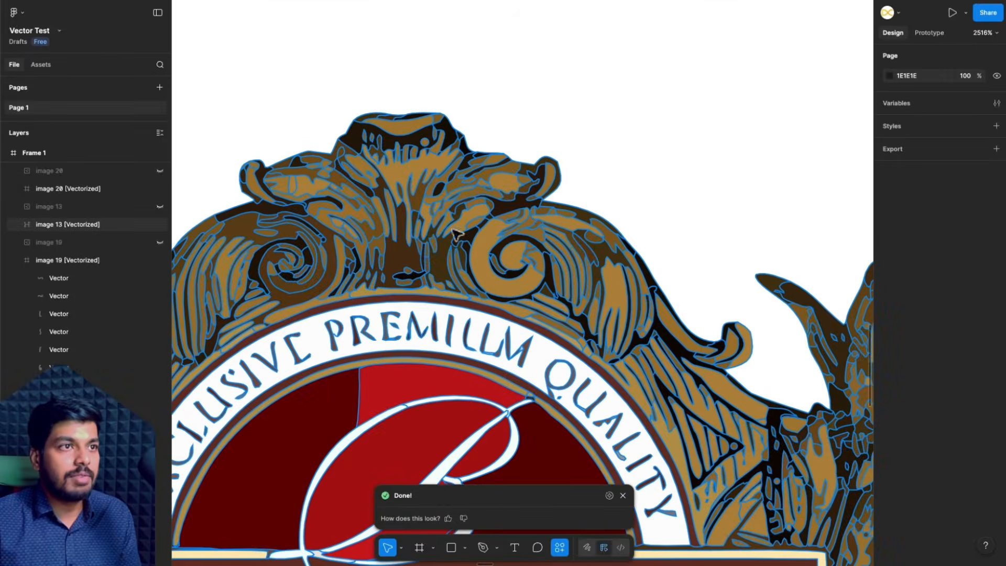
scroll(456, 233, "down", 5)
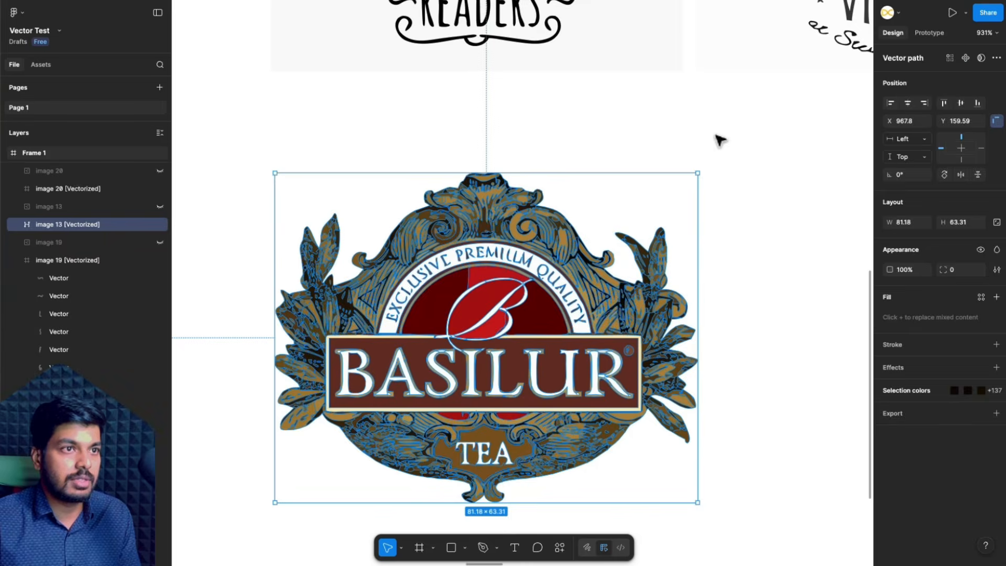
key("ctrl+z")
key("ctrl+shift+z")
left_click(685, 162)
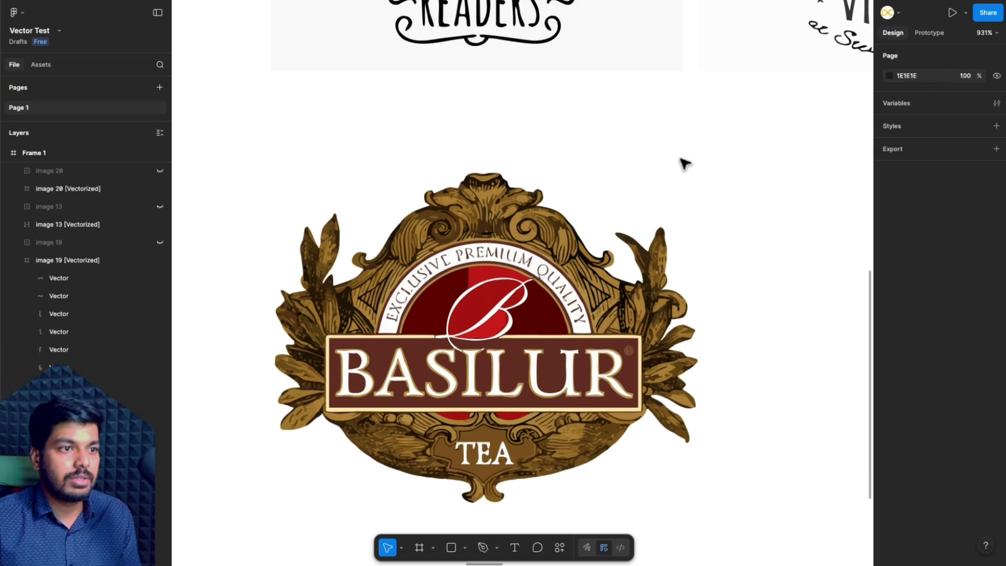
scroll(790, 213, "down", 4)
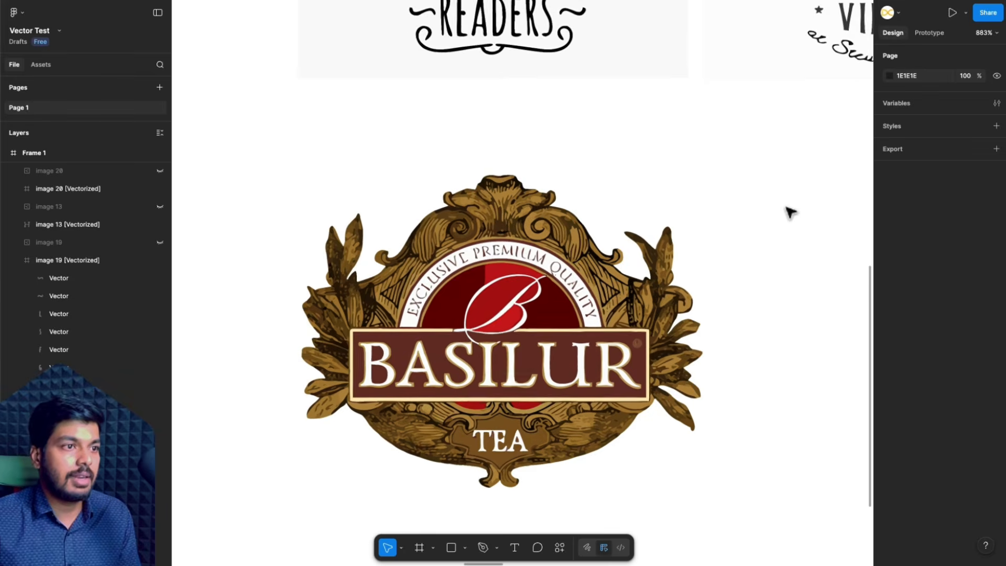
scroll(790, 213, "right", 3)
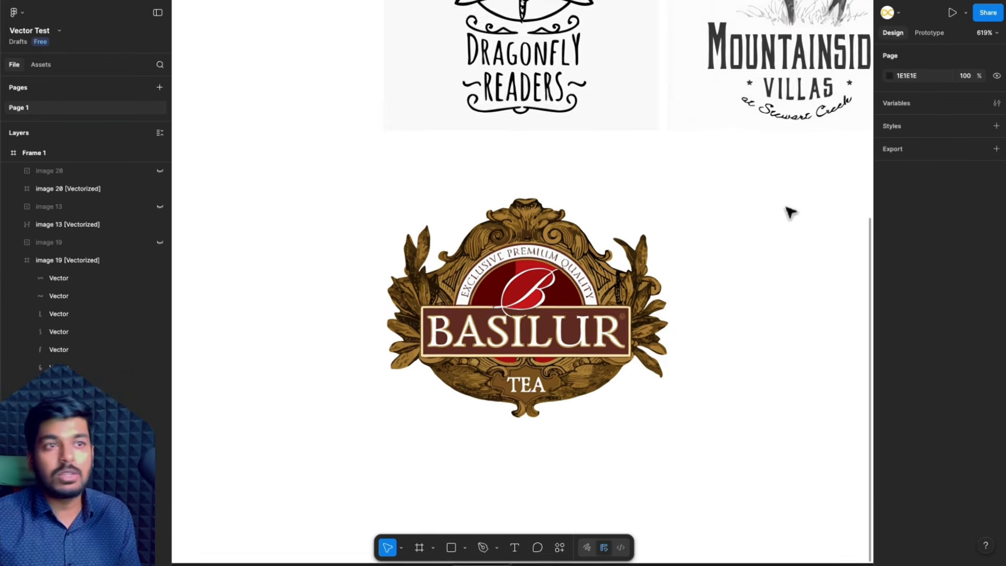
scroll(457, 194, "up", 5)
scroll(458, 194, "up", 4)
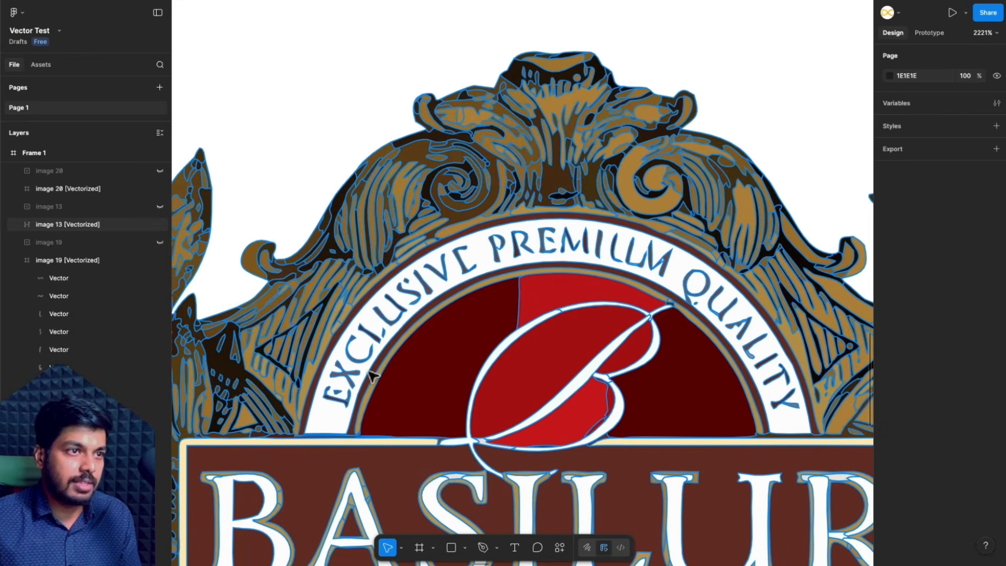
scroll(640, 244, "down", 5)
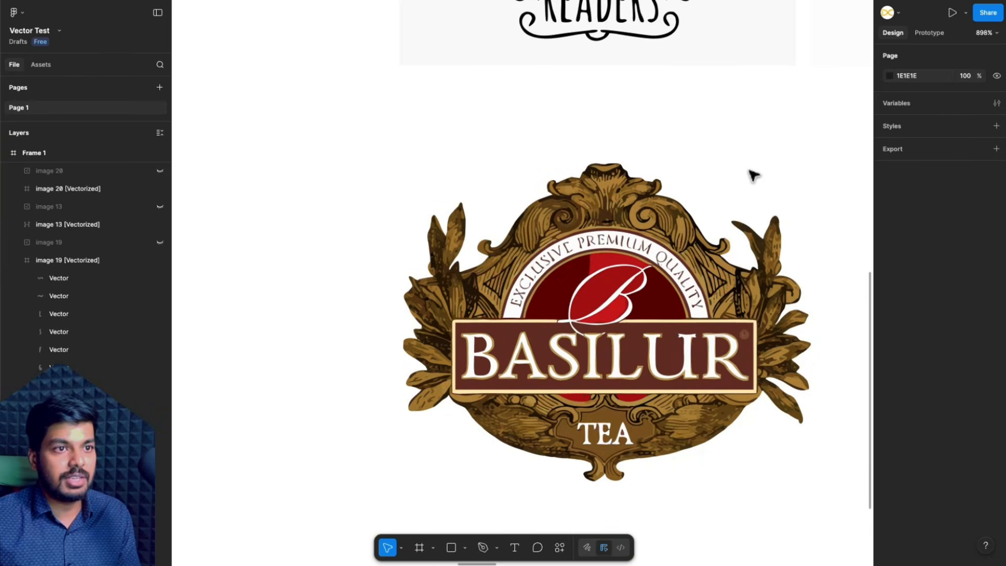
- Select the Catch pencil sketch in the Hand-Drawn to Digital section and vectorize it
scroll(753, 175, "down", 3)
scroll(753, 175, "right", 5)
scroll(753, 175, "up", 2)
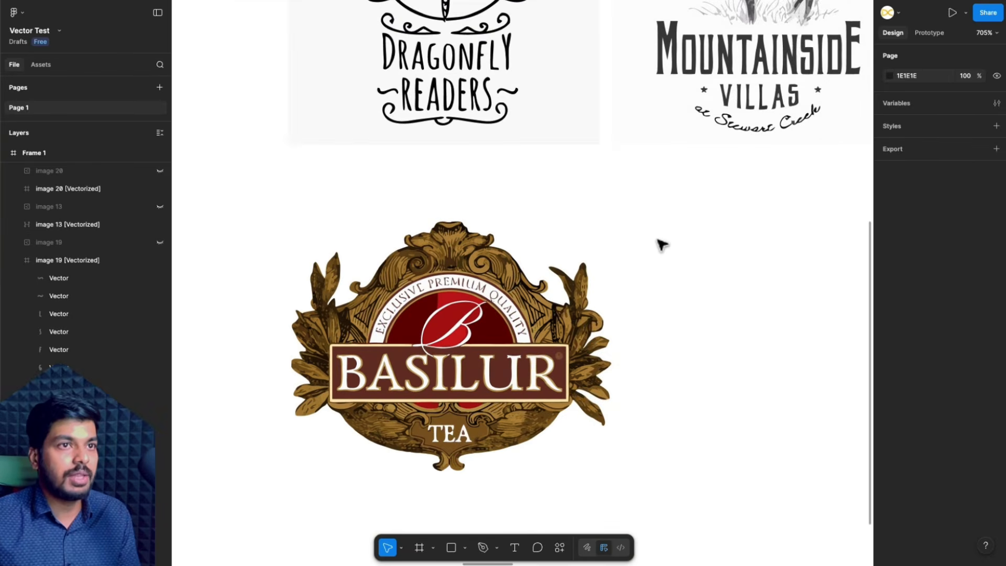
scroll(662, 244, "down", 5)
scroll(660, 243, "right", 10)
scroll(597, 176, "up", 4)
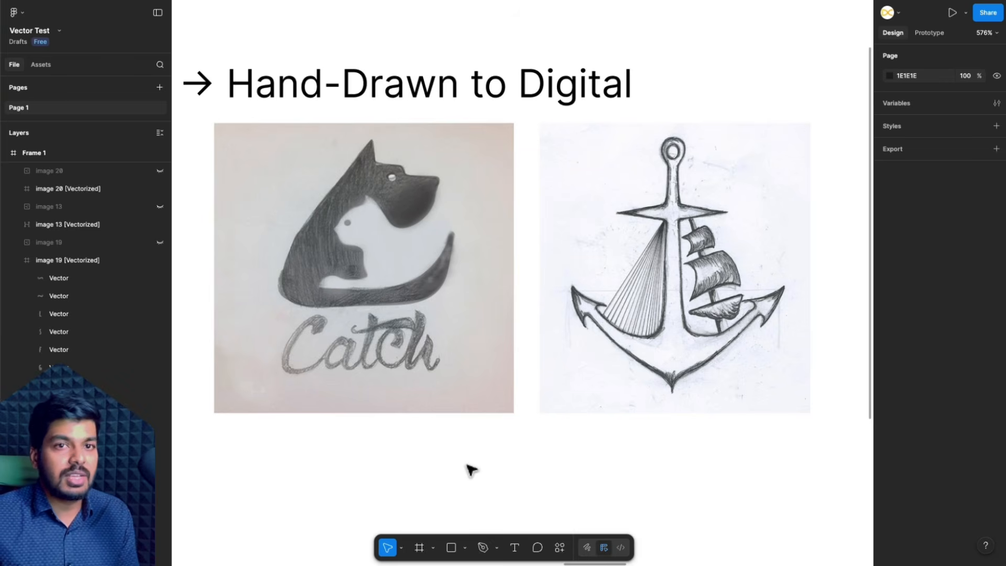
left_click(485, 384)
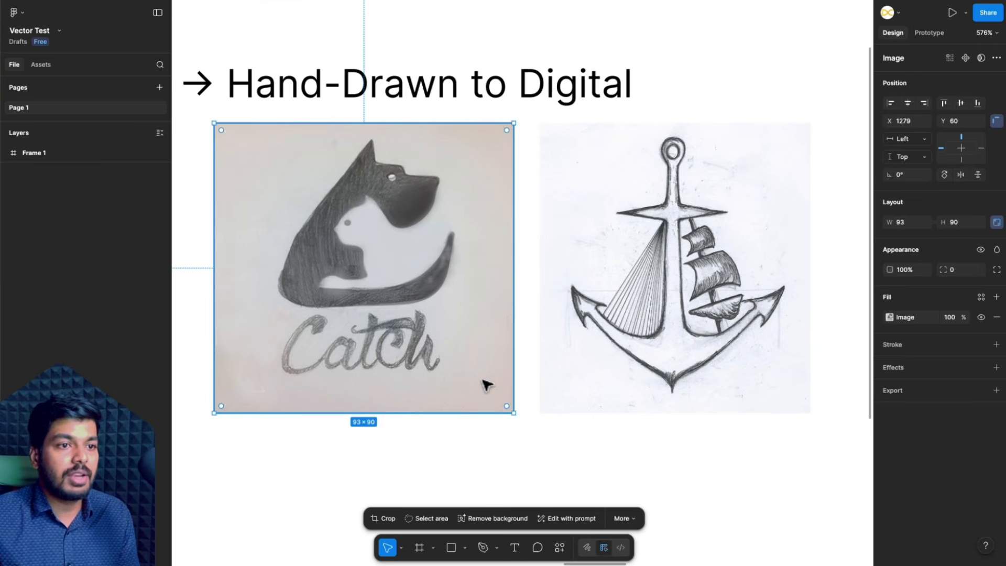
left_click(623, 519)
left_click(655, 474)
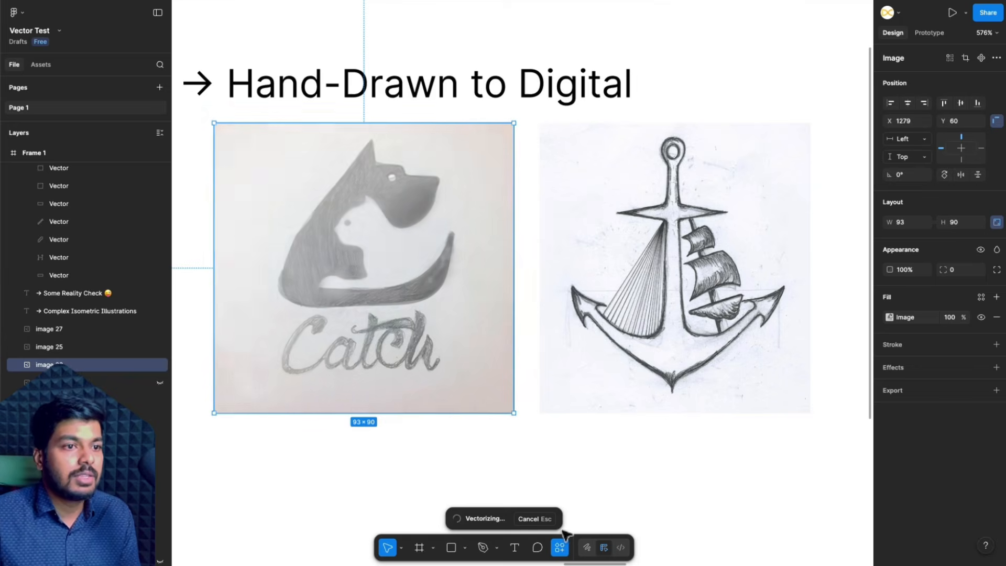
- Try the black-and-white mode on the Catch sketch tracing and switch back to colour
scroll(401, 237, "up", 3)
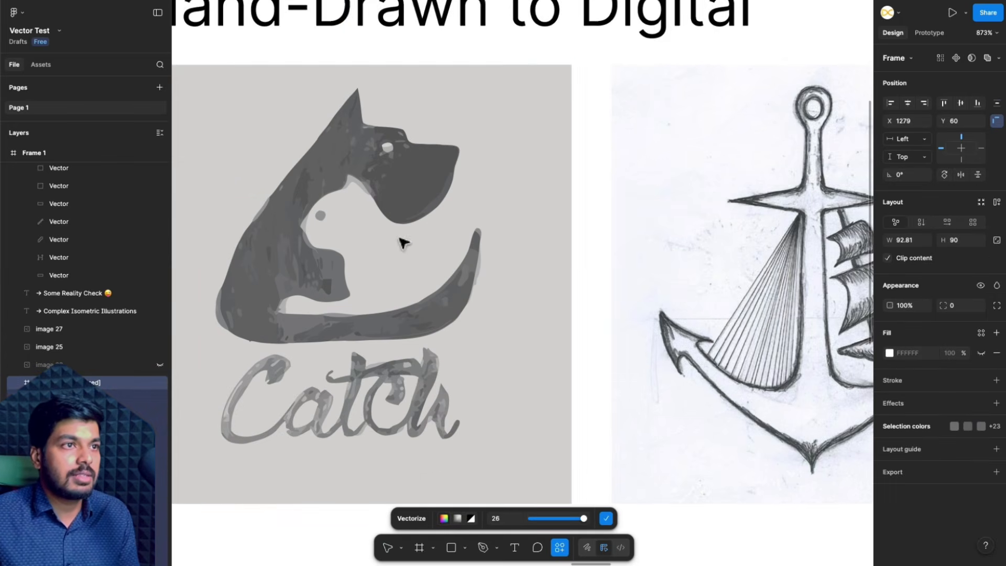
scroll(530, 399, "left", 3)
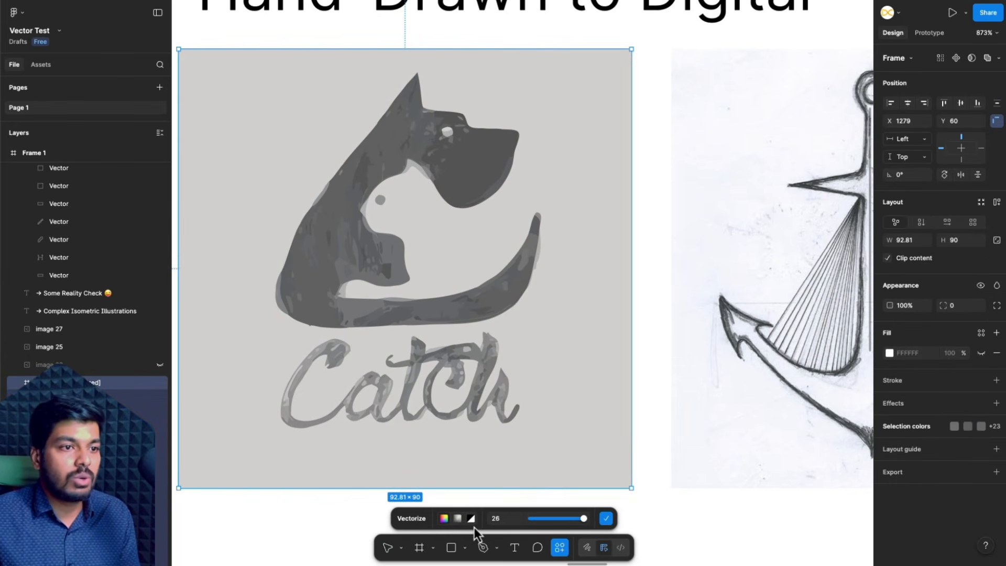
left_click(469, 520)
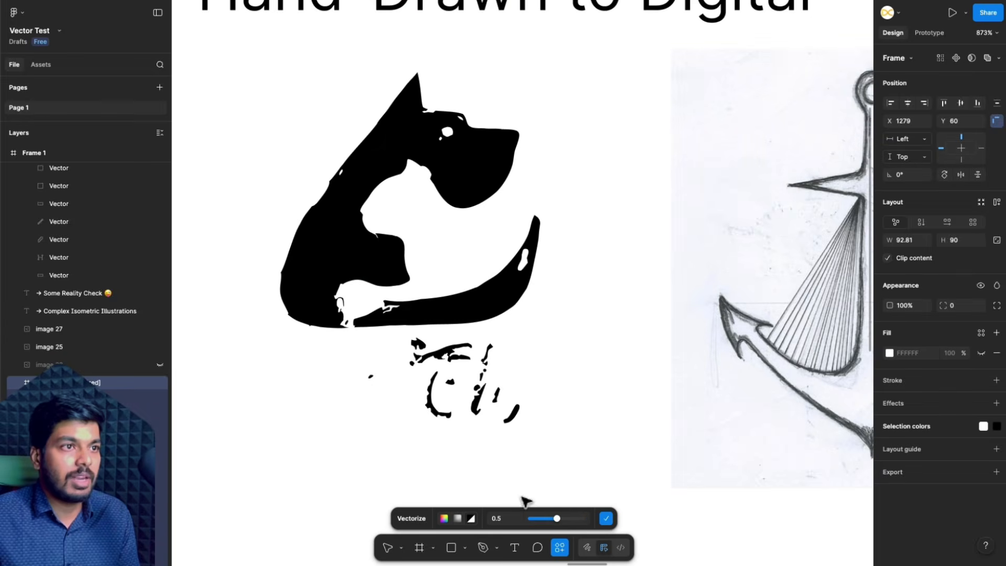
left_click(444, 520)
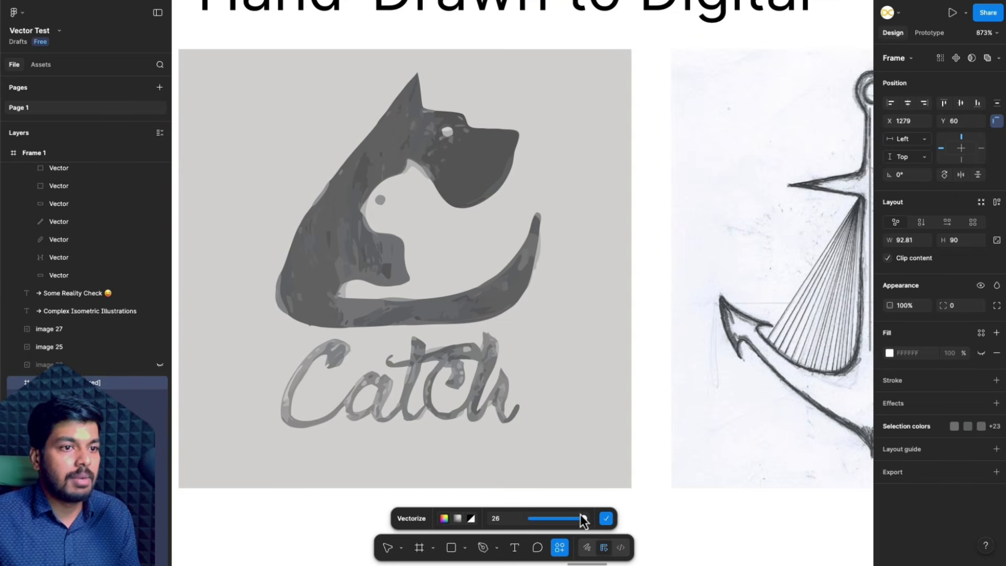
- Reduce the Catch sketch tracing to 5 colours and apply it
left_click_drag(583, 521, 535, 528)
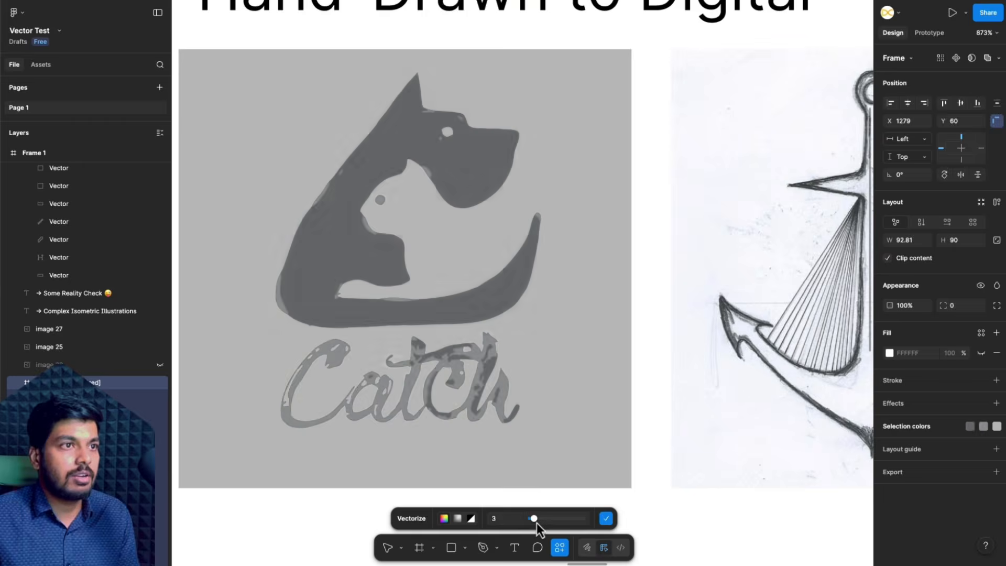
mouse_move(543, 524)
left_mouse_down()
mouse_move(534, 523)
mouse_move(568, 528)
mouse_move(532, 530)
left_mouse_up()
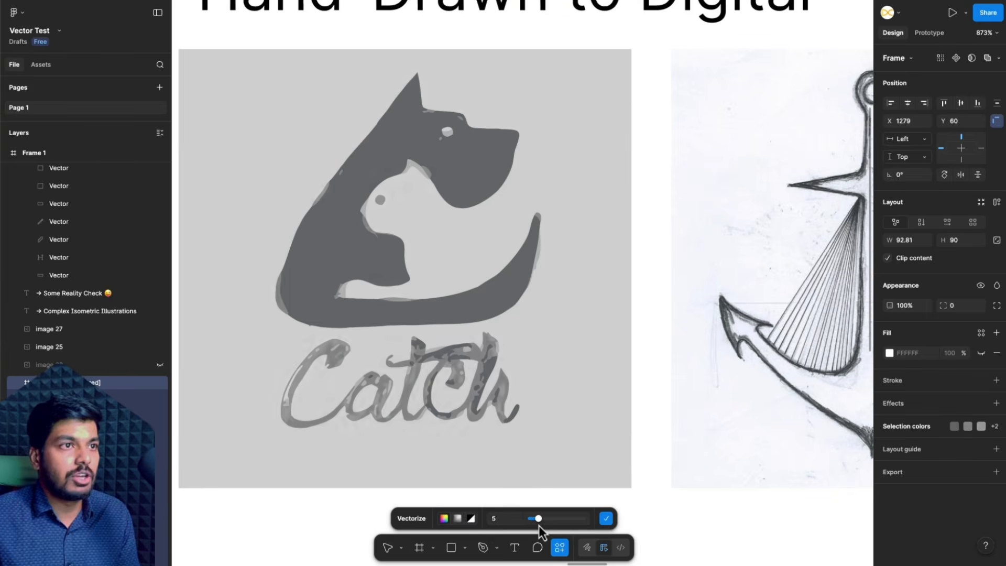
left_click(606, 518)
left_click(649, 476)
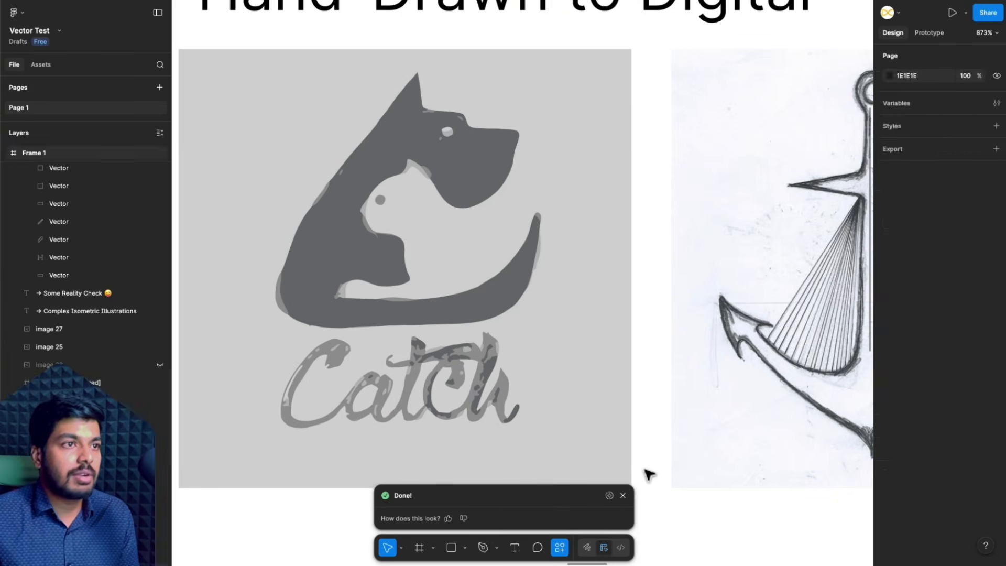
- Undo the Catch sketch tracing, then raise the image's contrast and highlights to maximum, increase shadows and slightly lower exposure
key("ctrl+z")
key("ctrl+z")
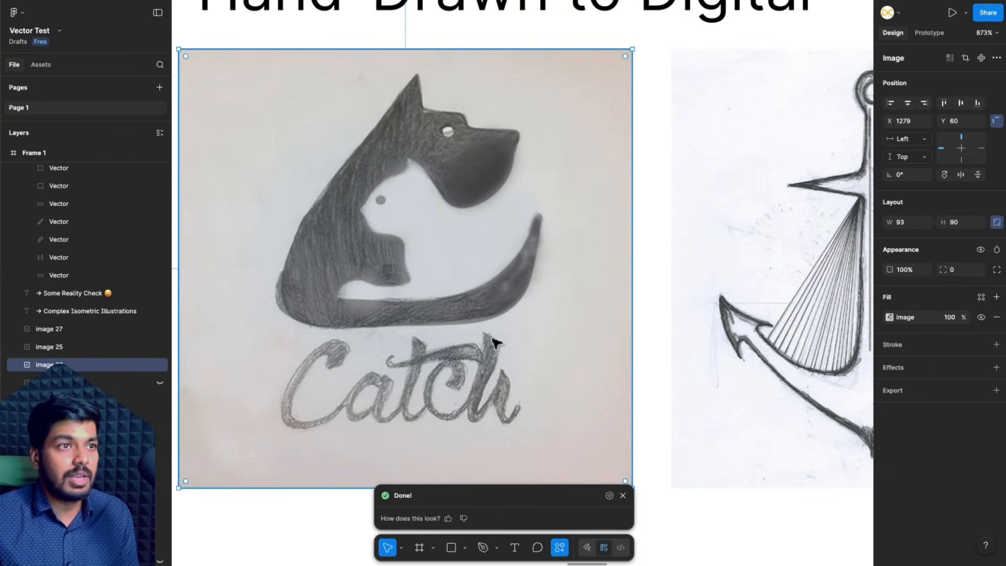
left_click(890, 318)
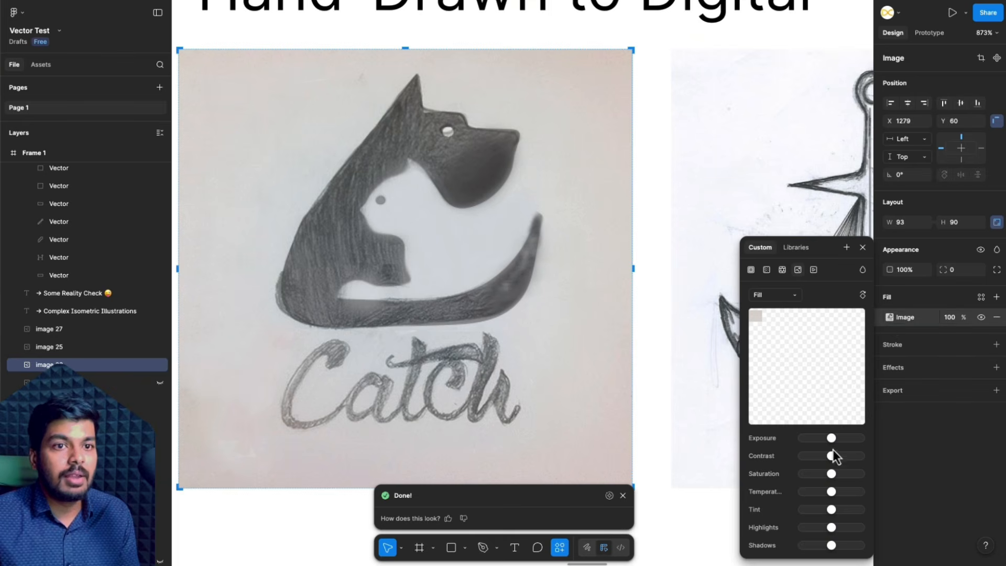
mouse_move(831, 456)
left_mouse_down()
mouse_move(856, 456)
mouse_move(829, 440)
left_mouse_up()
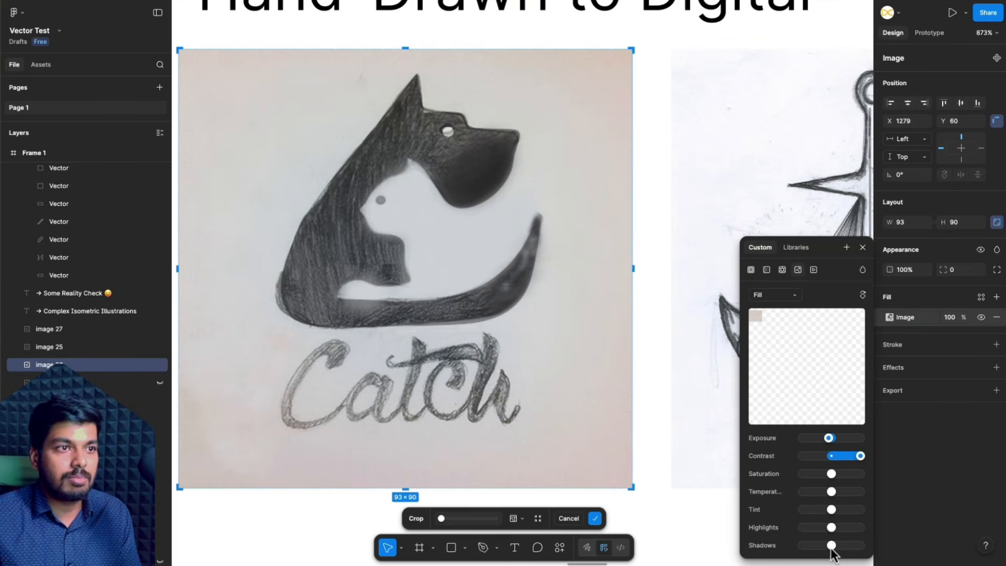
left_click_drag(831, 545, 860, 528)
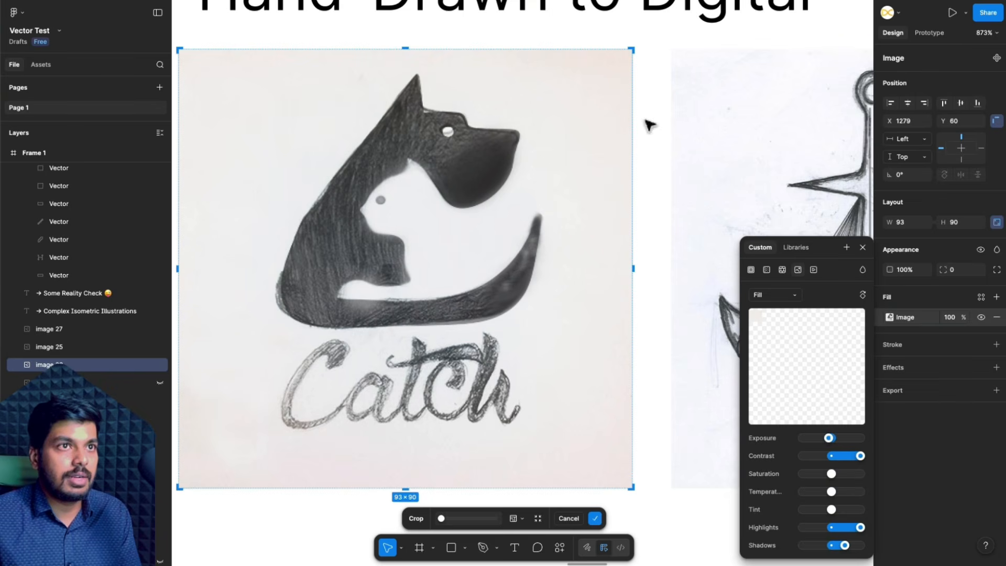
left_click(650, 345)
left_click(649, 345)
- Copy the adjusted Catch sketch's properties and copy the image as PNG
scroll(650, 344, "down", 4)
left_click(567, 333)
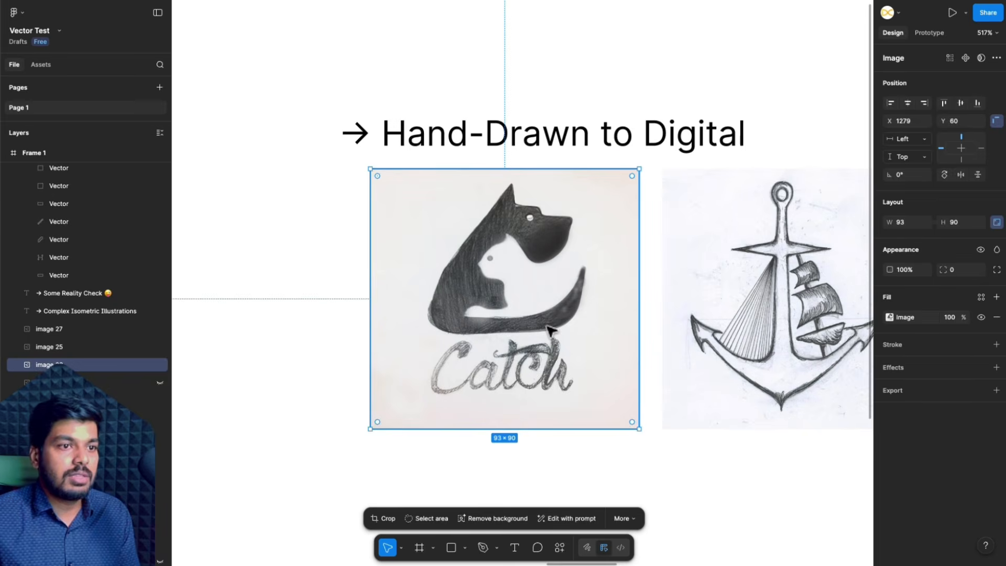
key("ctrl+alt+c")
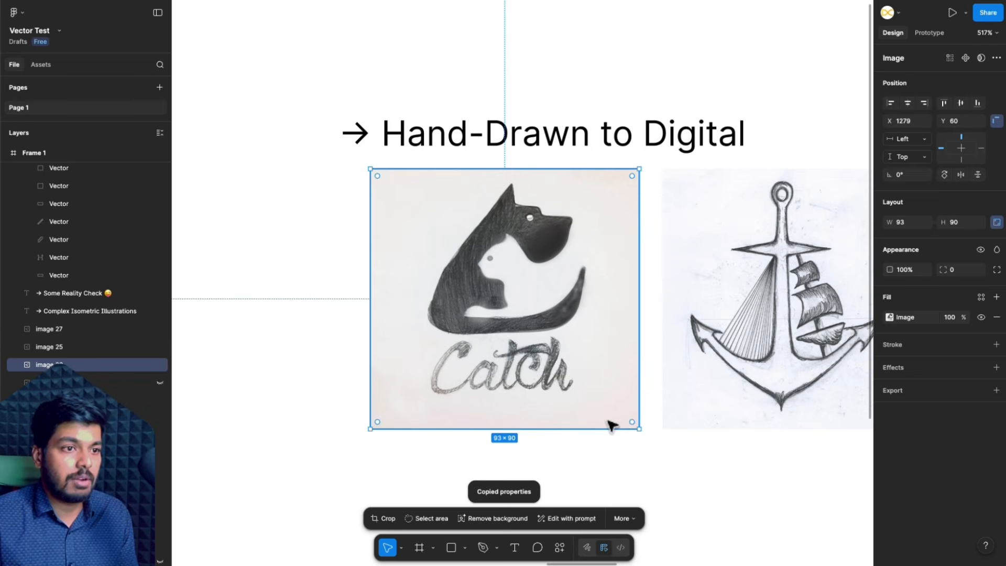
left_click(611, 460)
left_click(583, 420)
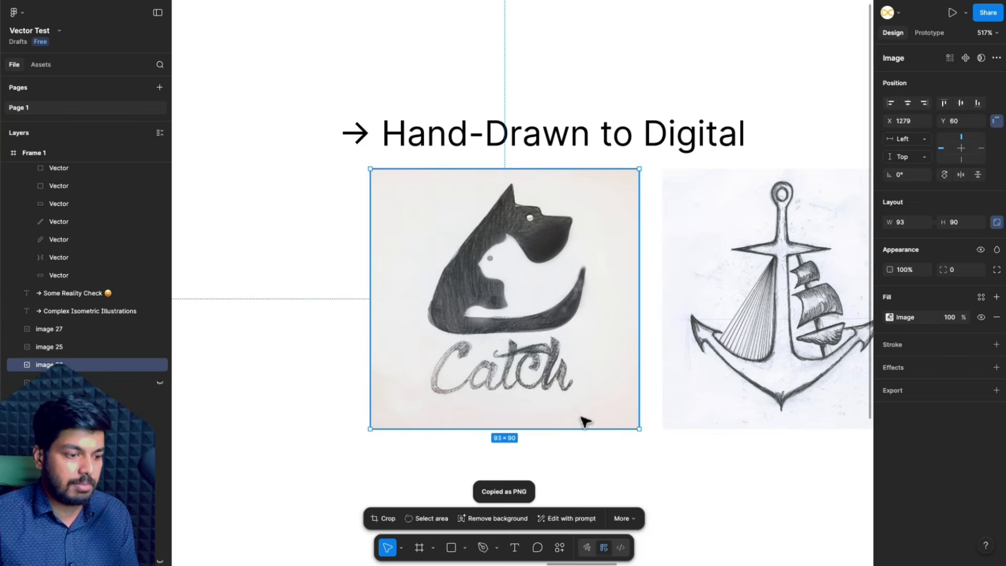
- Vectorize the adjusted Catch sketch again with a reduced number of colours and apply the tracing
key("shift+2")
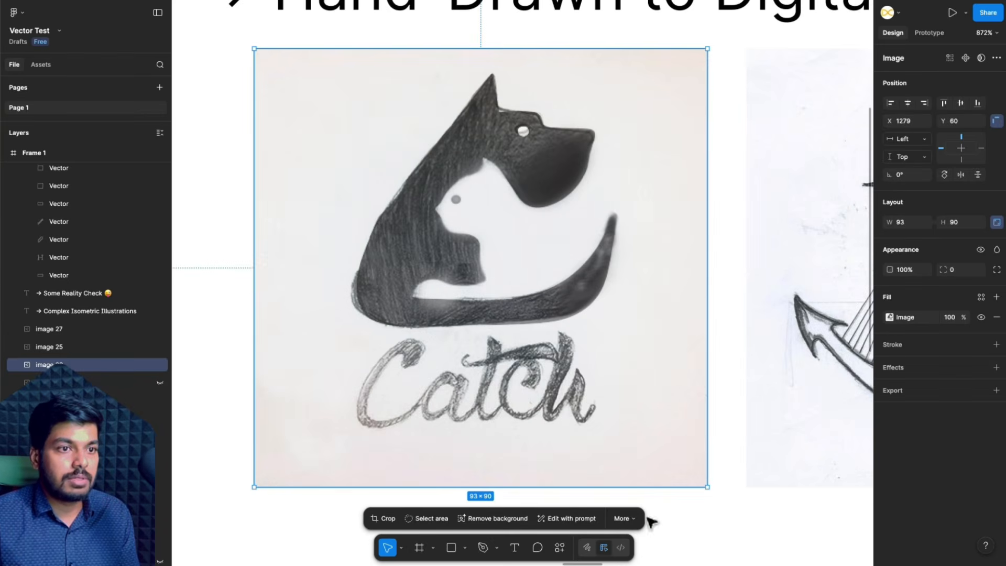
left_click(624, 518)
left_click(641, 474)
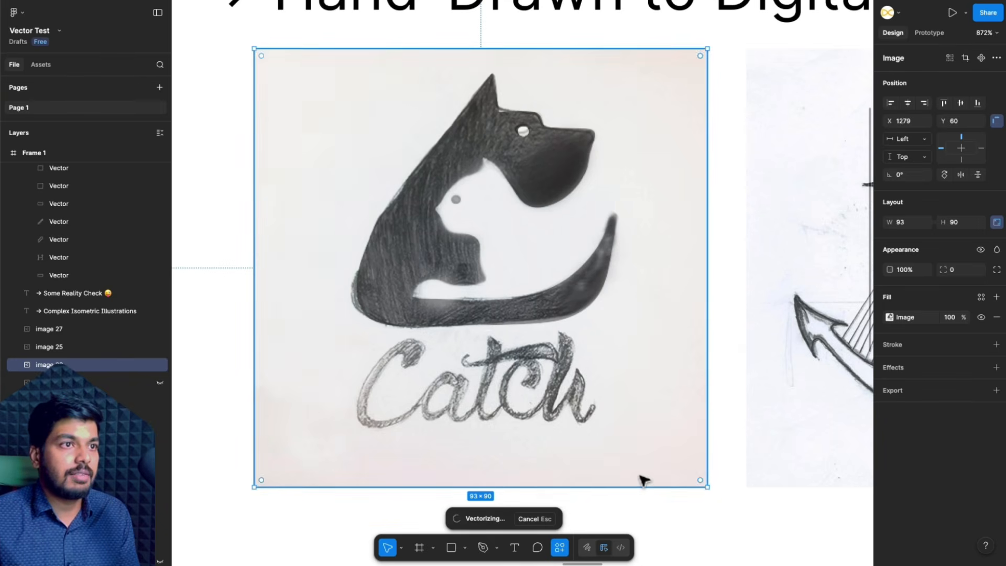
mouse_move(552, 519)
left_mouse_down()
mouse_move(577, 519)
mouse_move(538, 519)
left_mouse_up()
left_click(606, 518)
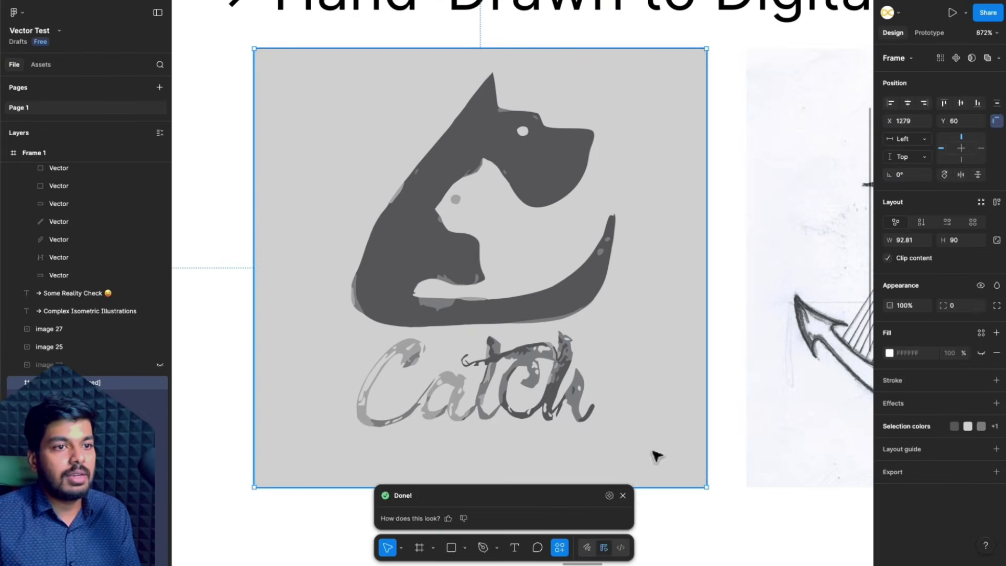
left_click(623, 495)
- Examine the new Catch tracing's dog-and-cat shapes and lettering for edge quality and separate vector pieces
left_click(702, 369)
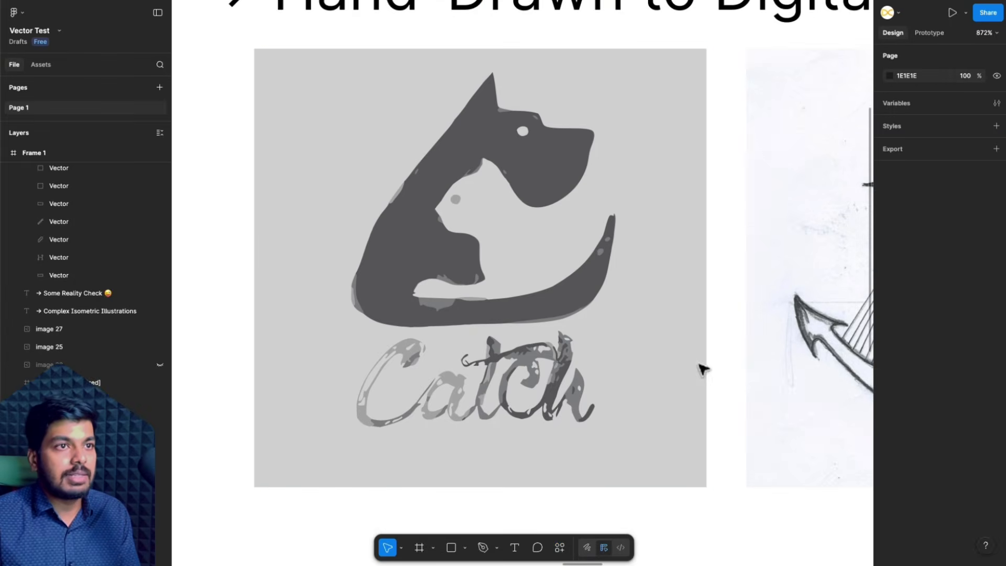
left_click(530, 184)
left_click(602, 317)
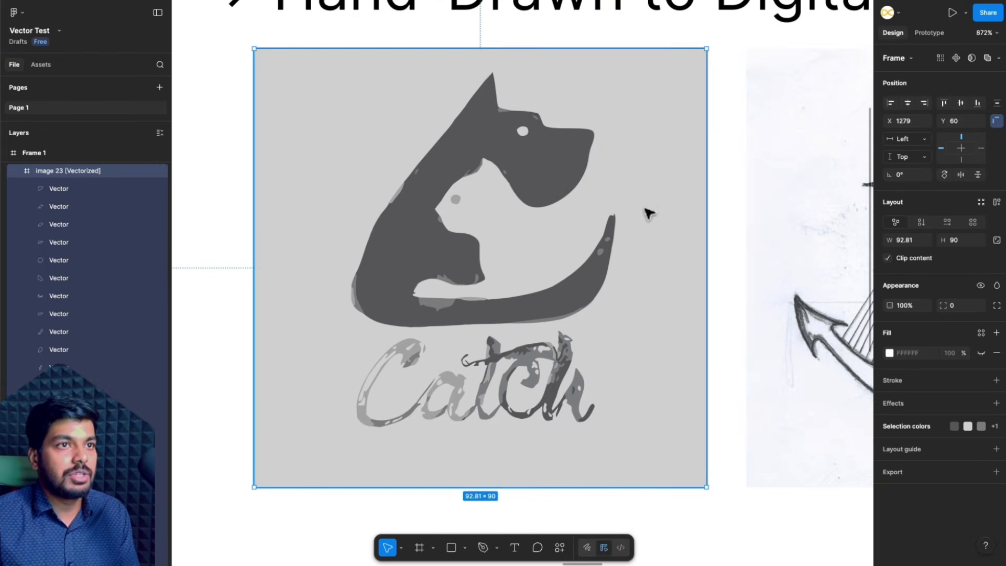
scroll(616, 402, "down", 2)
scroll(614, 403, "right", 2)
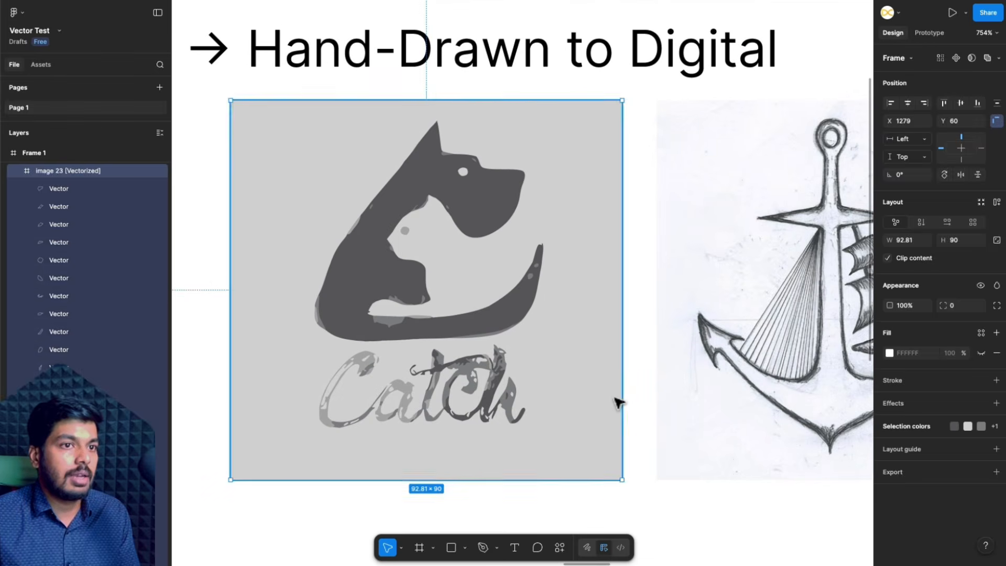
left_click(634, 392)
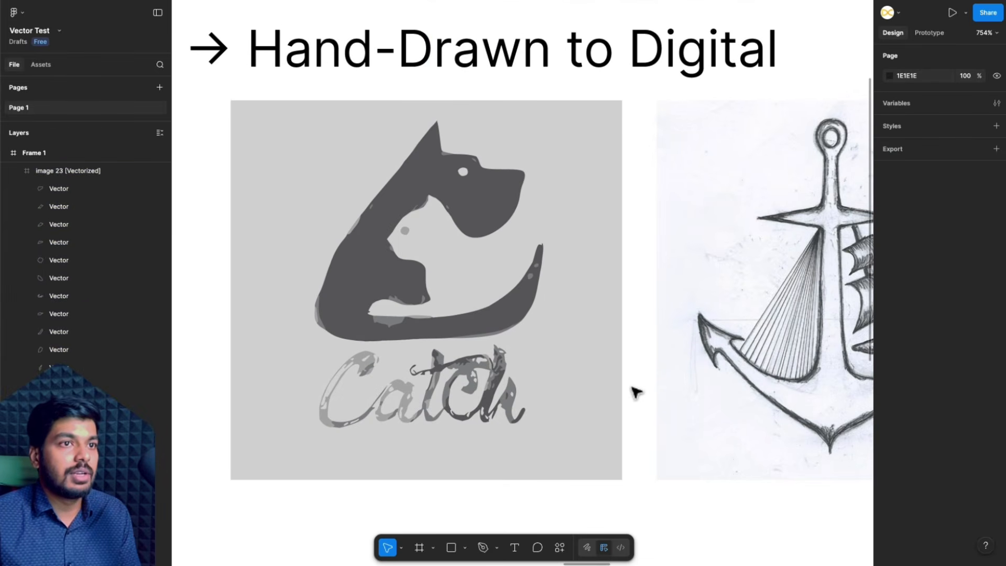
- Vectorize the anchor sketch in black and white with the level set to 0.72 and apply it
scroll(635, 392, "right", 1)
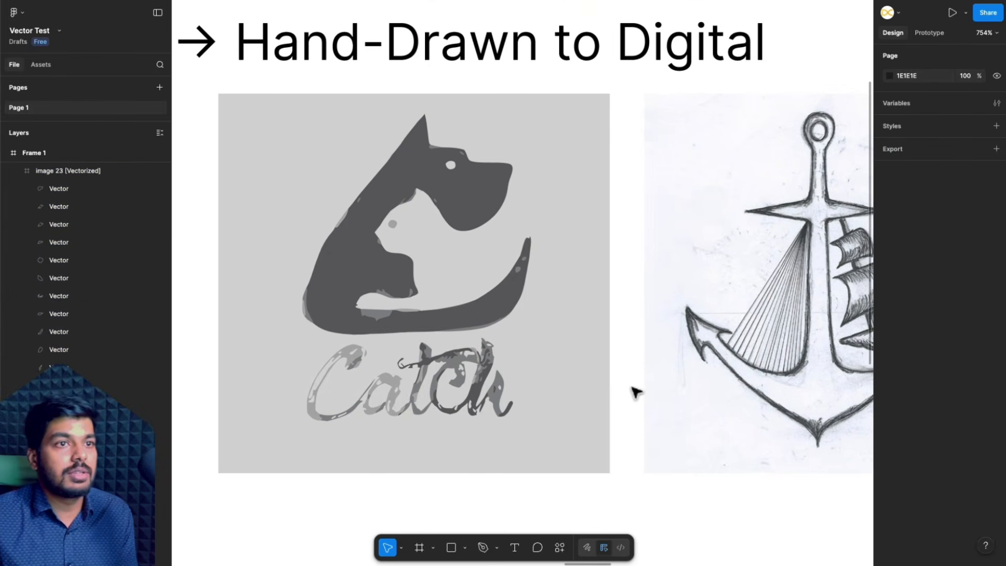
scroll(635, 392, "right", 3)
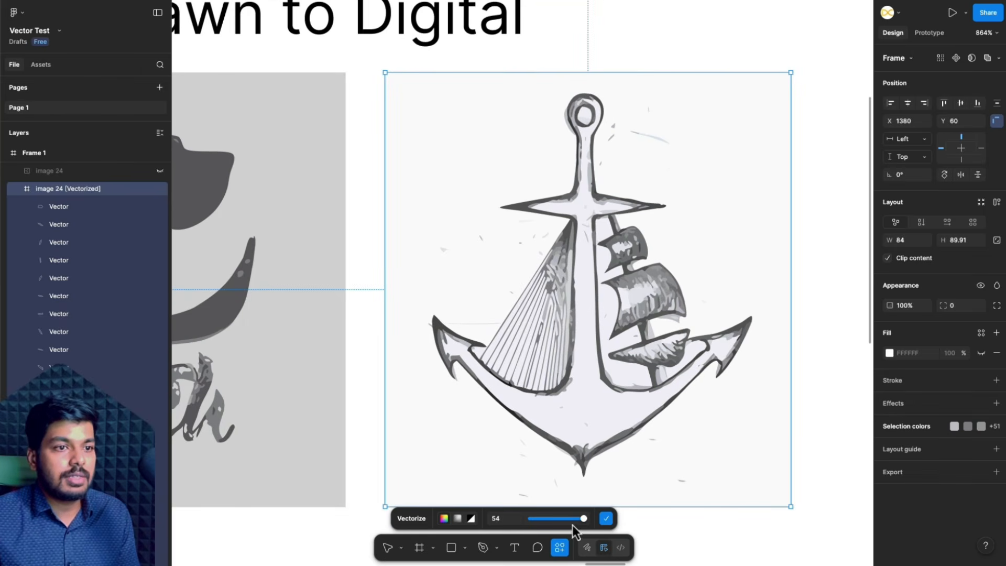
left_click(457, 521)
left_click(471, 519)
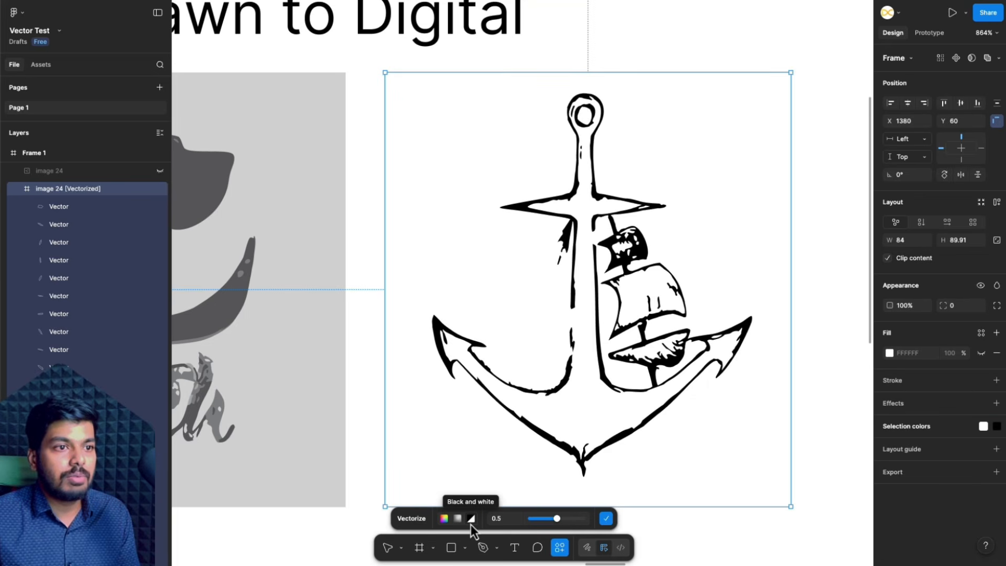
mouse_move(560, 521)
left_mouse_down()
mouse_move(580, 521)
mouse_move(568, 523)
left_mouse_up()
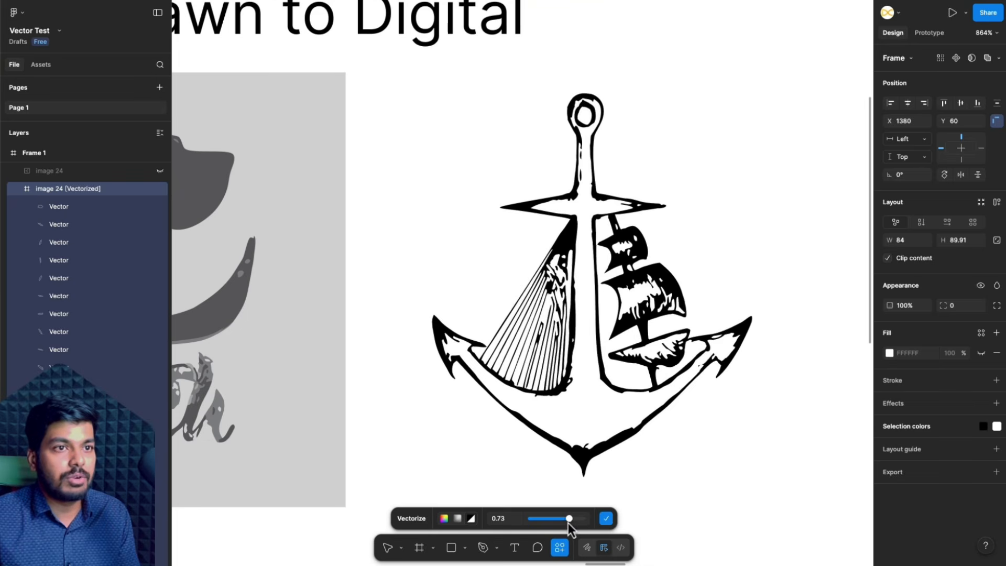
left_click(606, 519)
left_click(812, 416)
- Recolour the black parts of the traced anchor to dark red BB0B0B
scroll(469, 340, "down", 5)
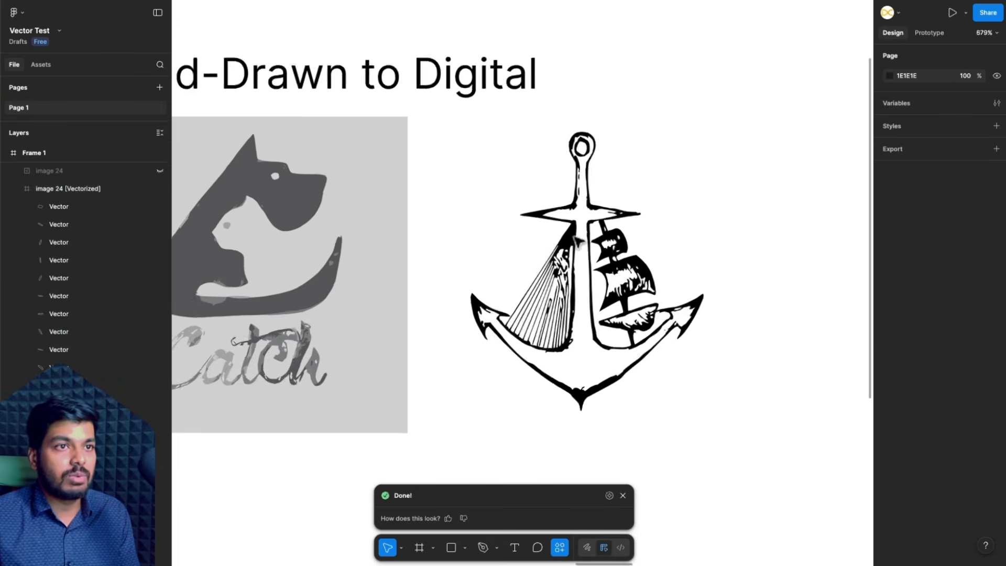
scroll(629, 315, "up", 4)
left_click(506, 290)
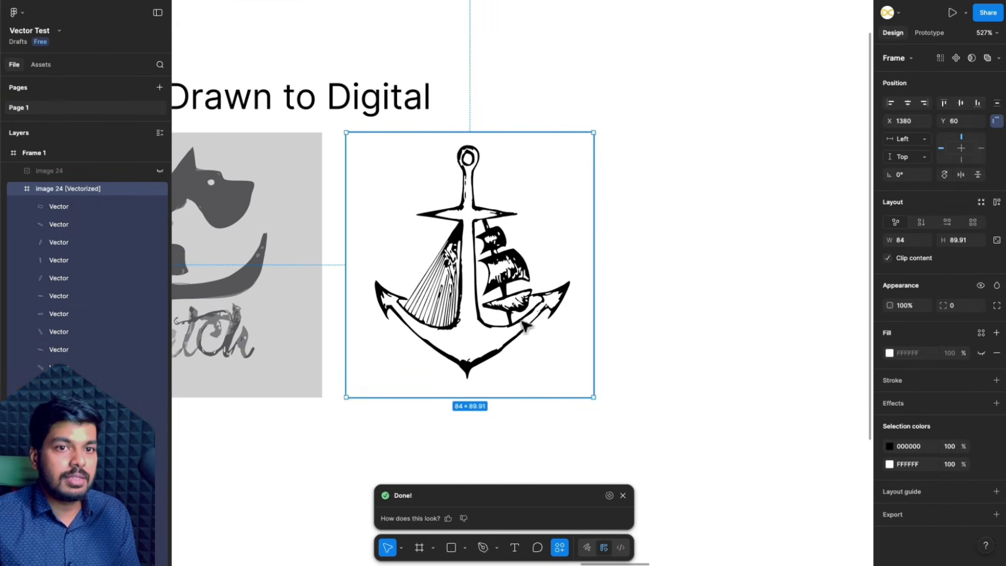
scroll(559, 320, "up", 3)
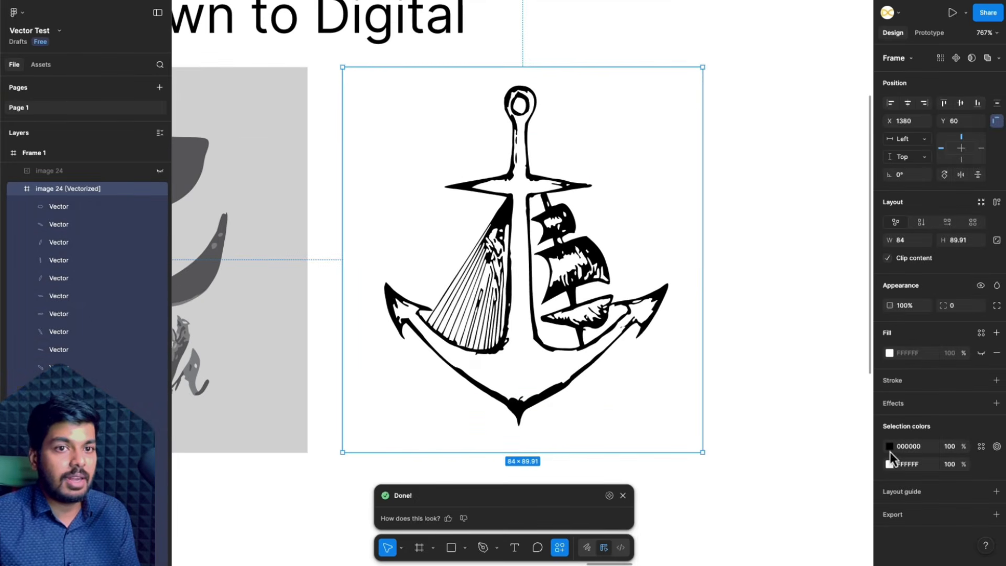
left_click(889, 446)
left_click_drag(845, 410, 852, 384)
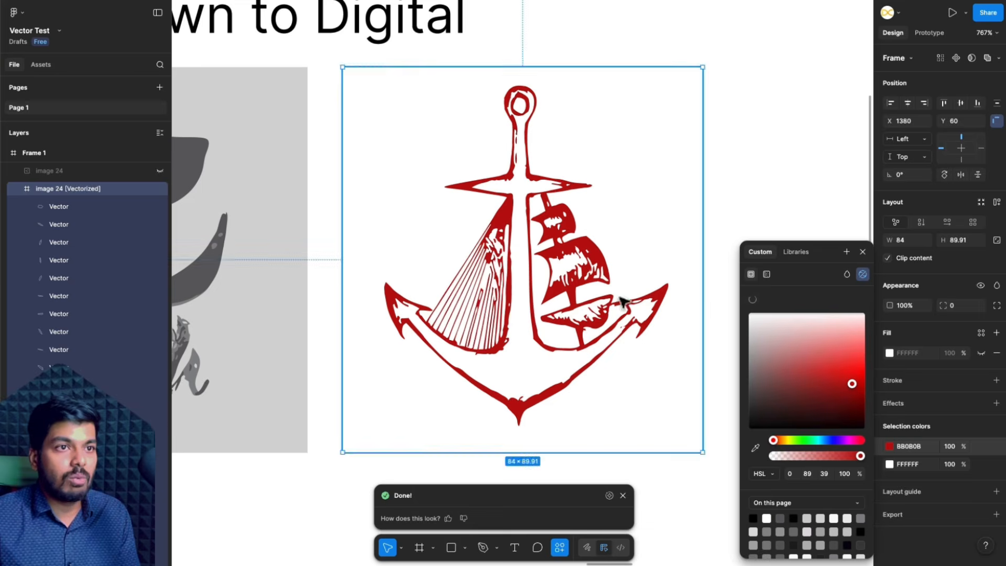
left_click(748, 165)
- Select the living room image under Complex Isometric Illustrations and vectorize it
scroll(747, 165, "down", 4)
scroll(658, 197, "up", 4)
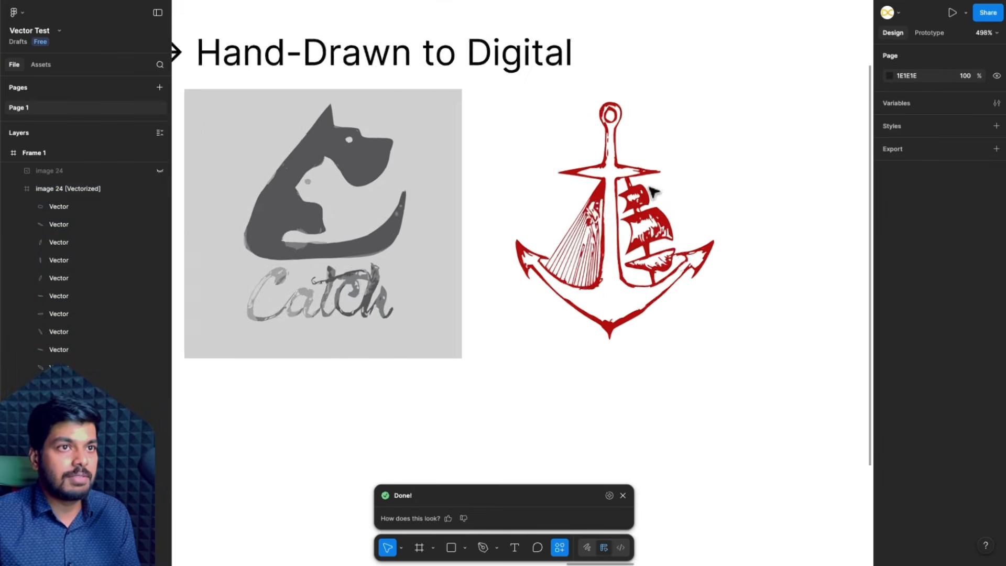
scroll(645, 344, "down", 4)
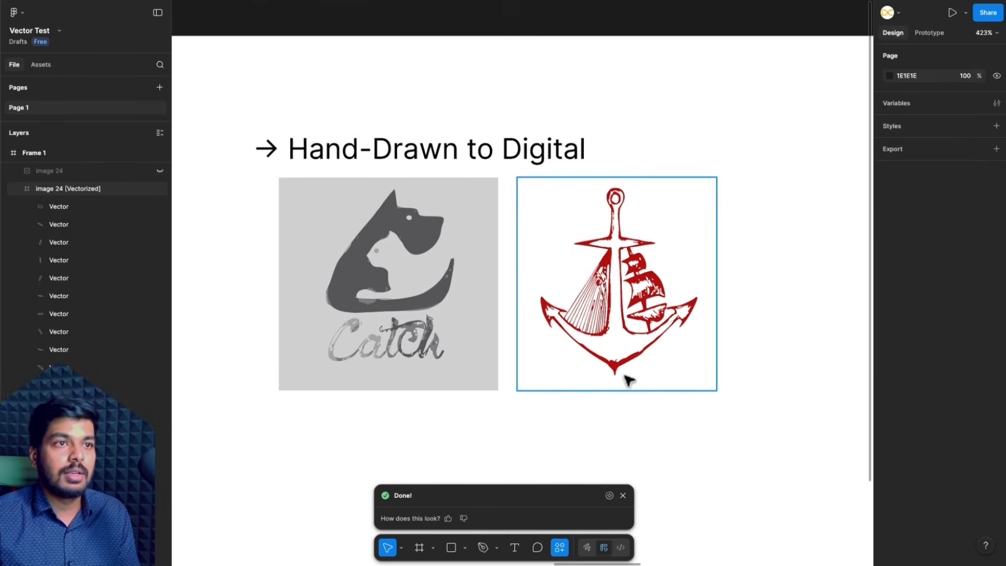
scroll(662, 465, "right", 2)
scroll(664, 465, "down", 2)
scroll(663, 464, "right", 10)
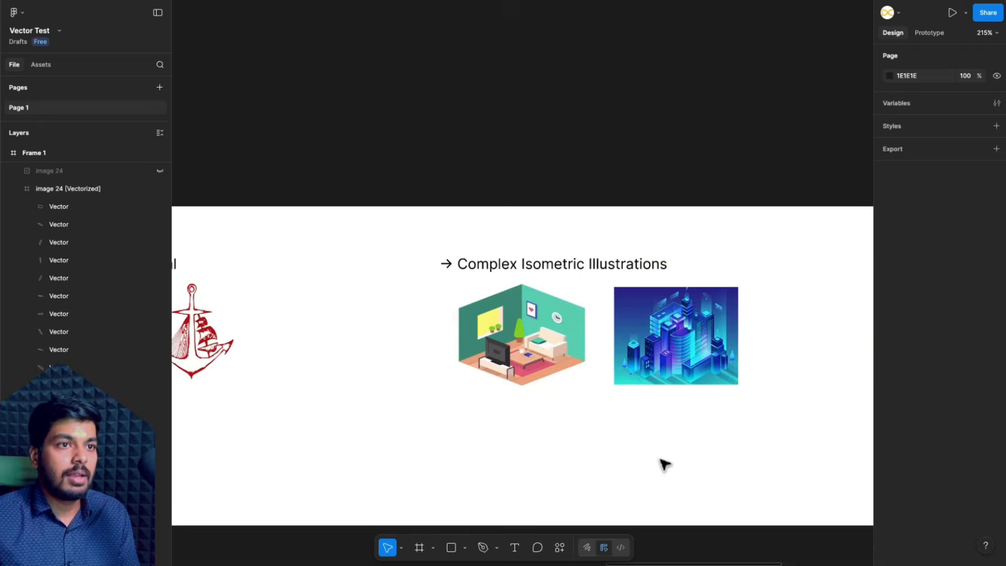
scroll(498, 363, "up", 2)
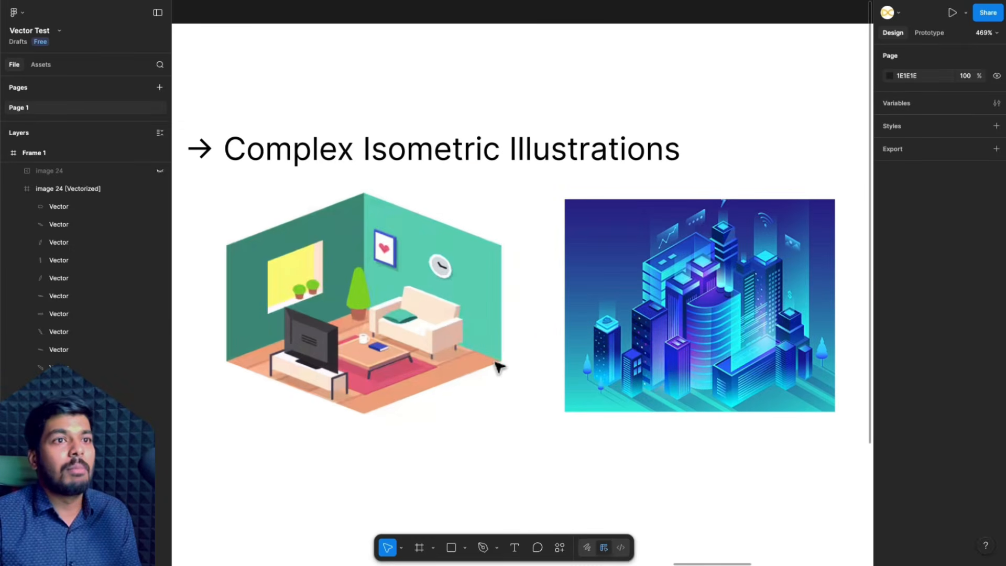
left_click(499, 364)
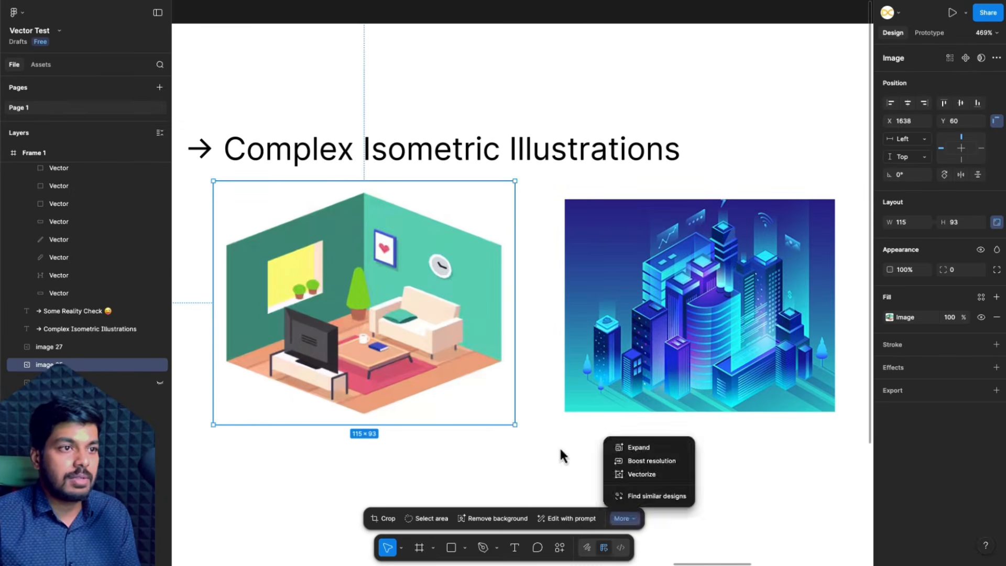
left_click(634, 514)
left_click(647, 475)
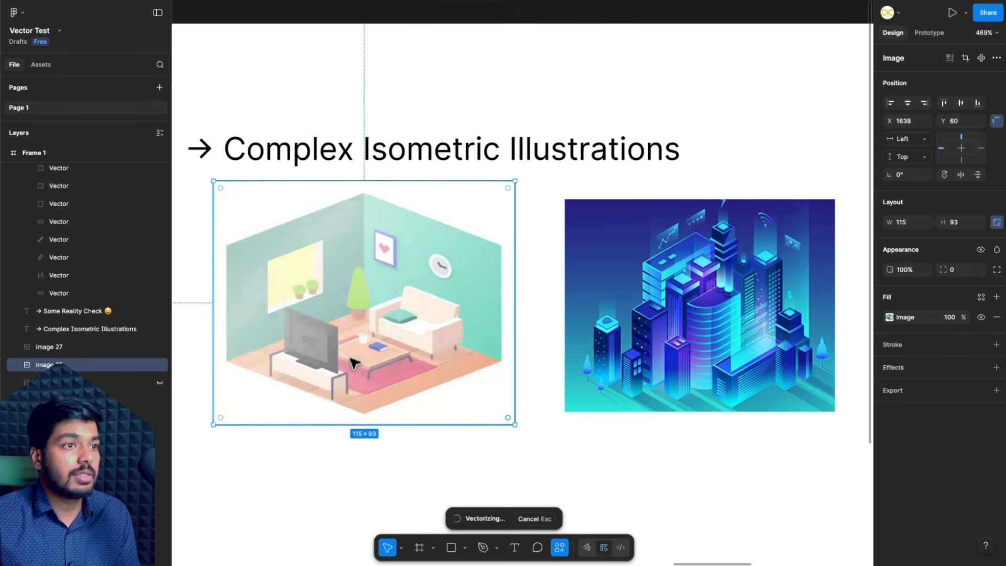
- Reduce the living room tracing to 22 colours and apply it
scroll(268, 346, "up", 5)
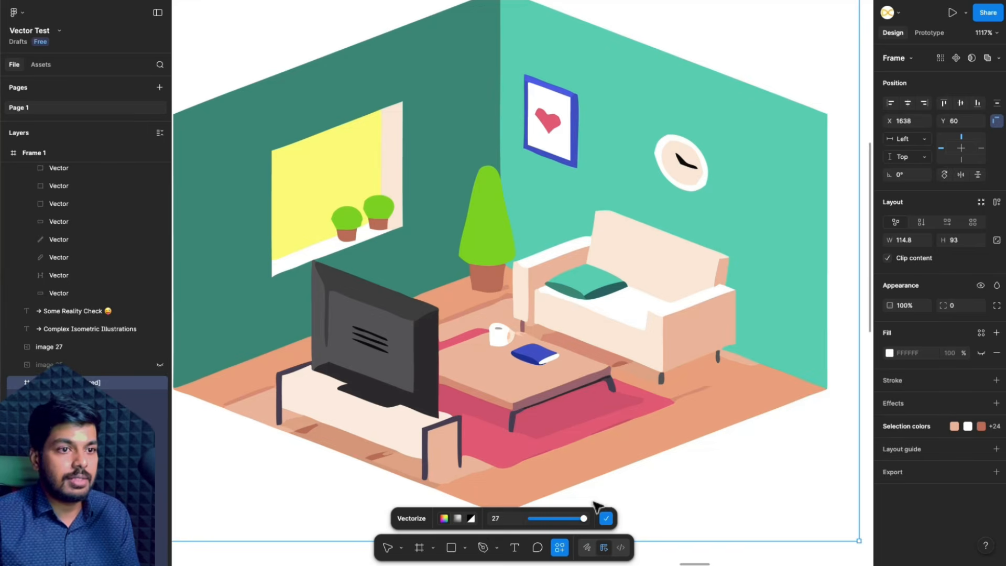
mouse_move(580, 526)
left_mouse_down()
mouse_move(557, 523)
mouse_move(573, 523)
left_mouse_up()
left_click(605, 519)
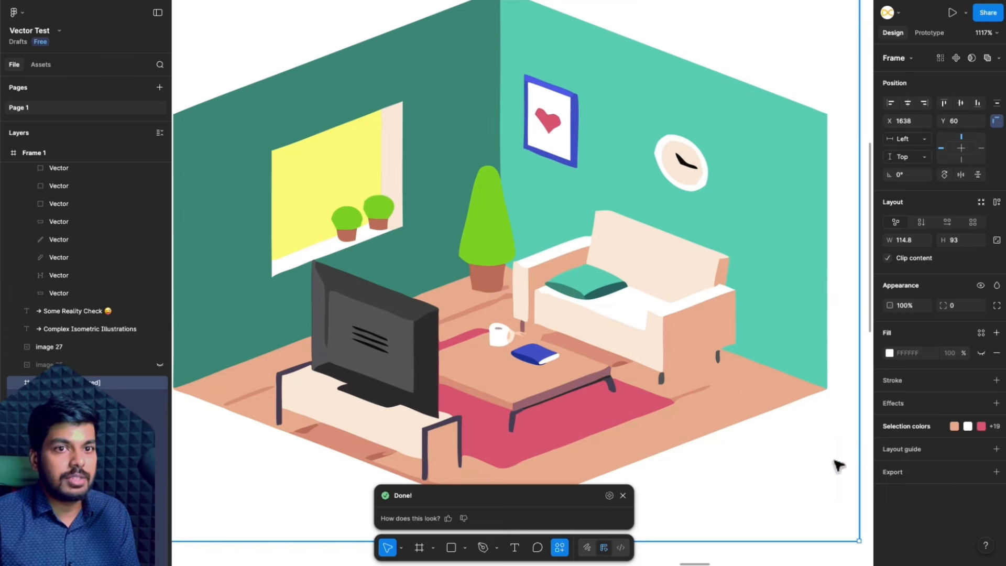
- List the living room tracing's colours and change the plants' bright green to pale green BFE690
left_click(885, 428)
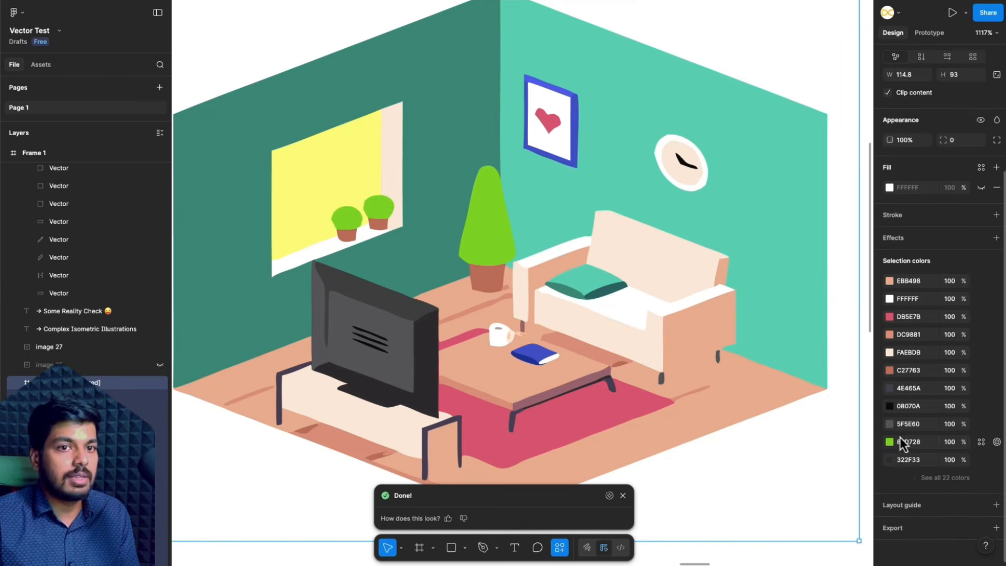
left_click(889, 441)
left_click_drag(809, 404, 821, 349)
scroll(713, 470, "down", 5)
scroll(712, 469, "right", 3)
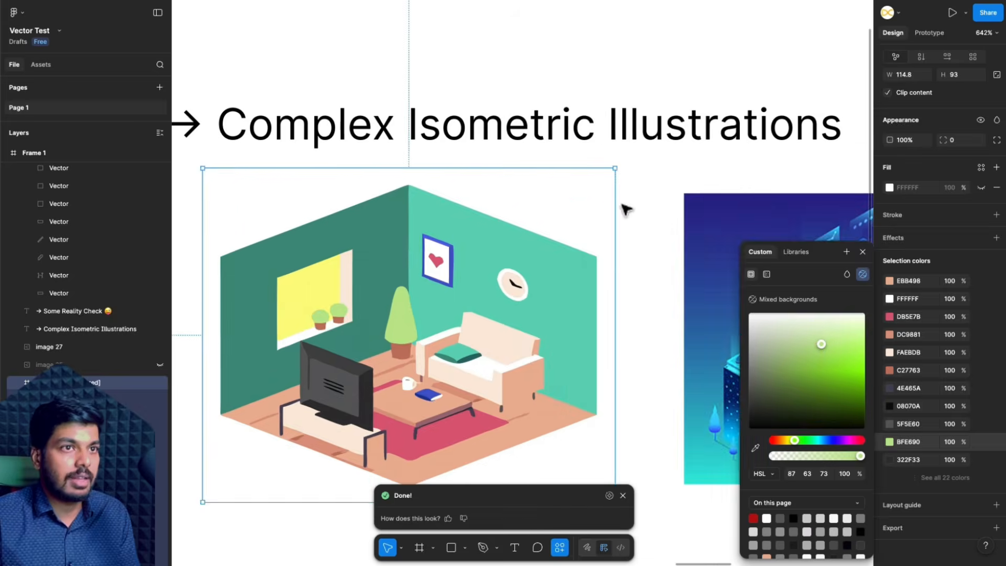
left_click(628, 209)
- Select the blue isometric city illustration and vectorize it
scroll(627, 210, "right", 5)
left_click(634, 225)
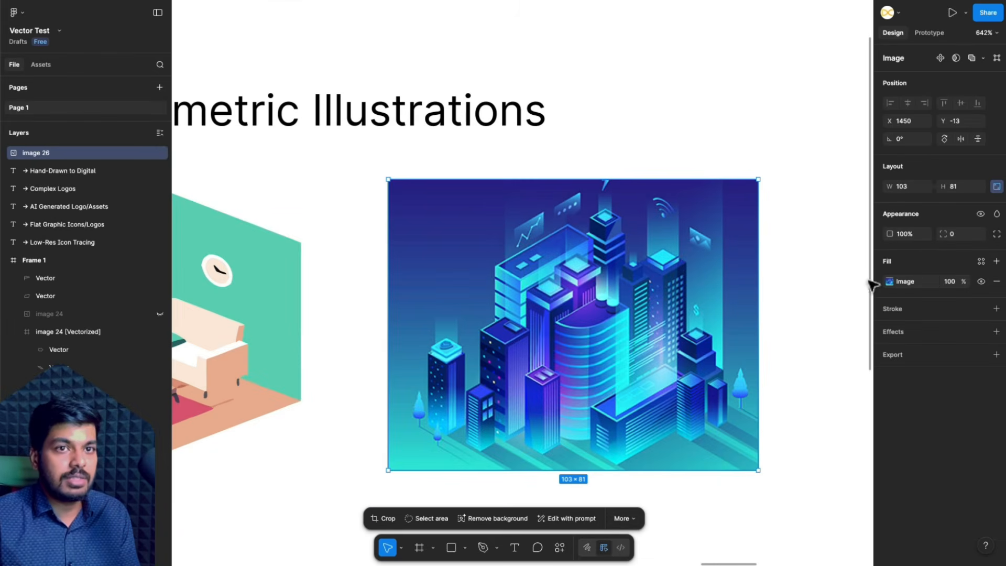
left_click(623, 518)
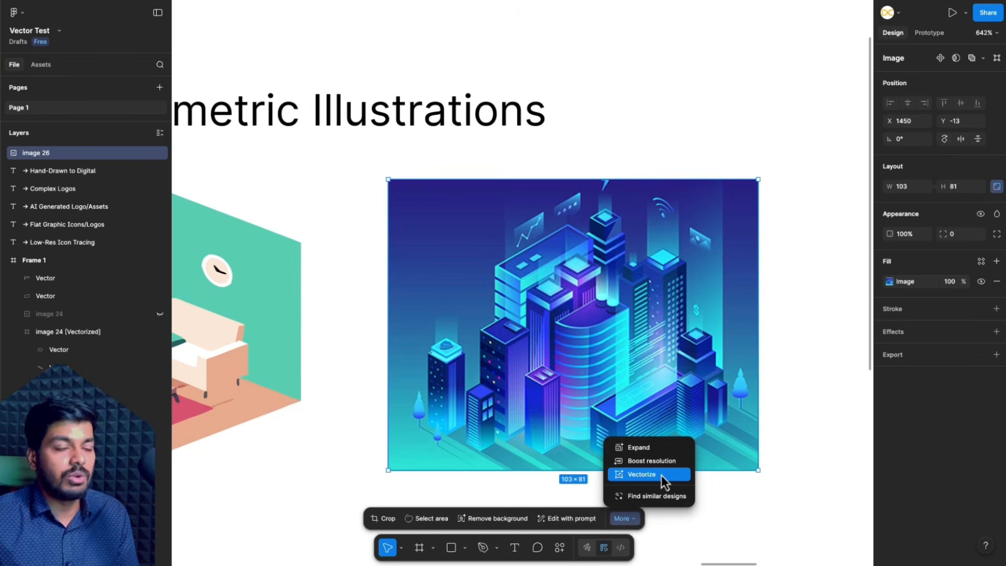
left_click(642, 475)
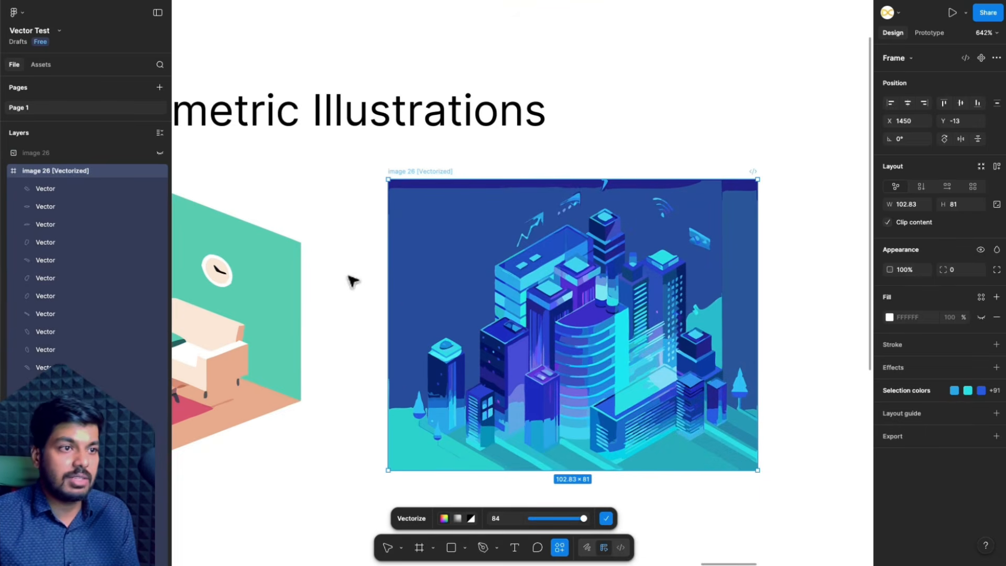
- Apply the blue city illustration's tracing at 84 colours and deselect it
scroll(472, 258, "up", 5)
scroll(478, 175, "down", 5)
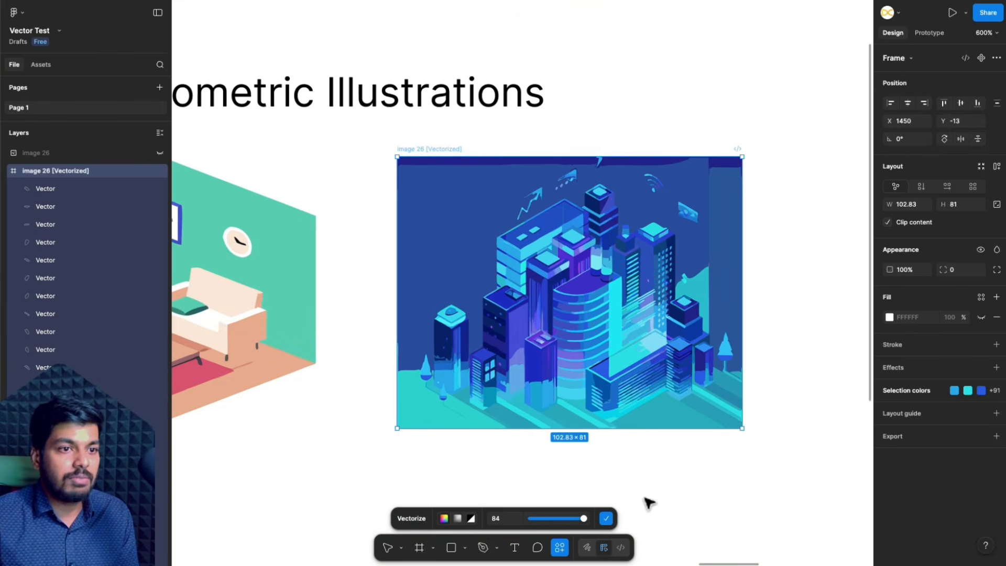
left_click(606, 518)
left_click(672, 487)
left_click(623, 495)
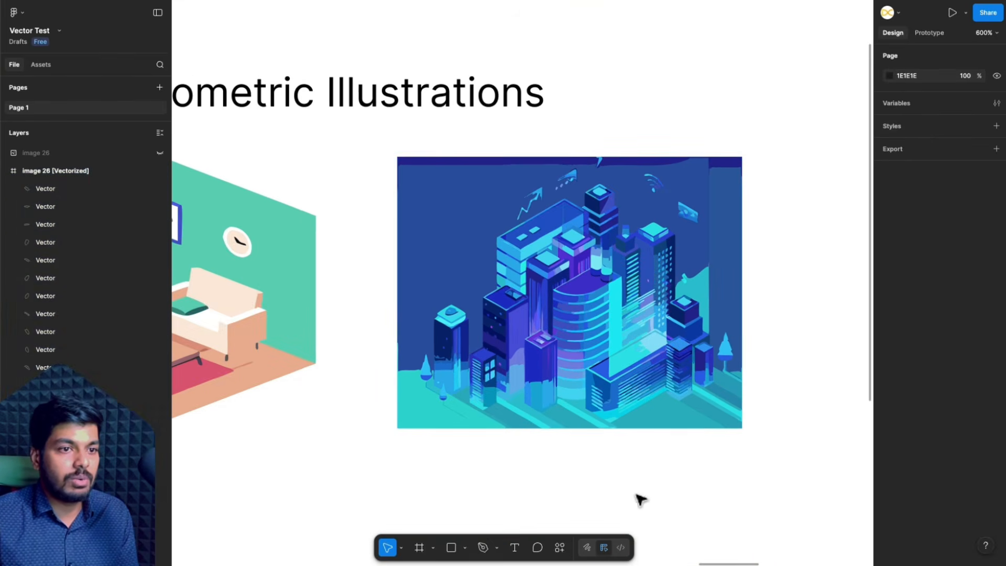
- Undo and redo the city tracing to compare it with the original, and check its dark blue background shape
key("ctrl+z")
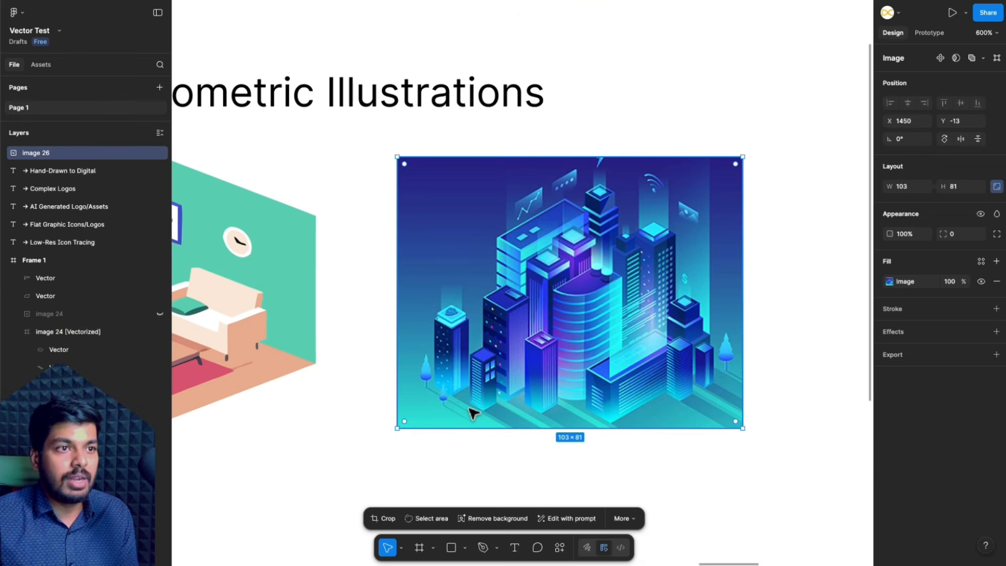
key("ctrl+shift+z")
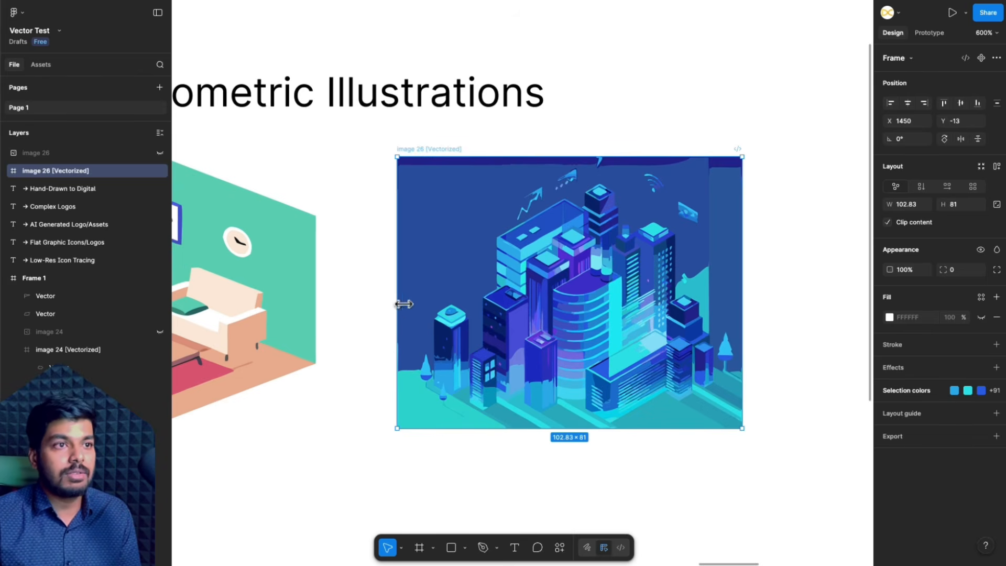
left_click(418, 290)
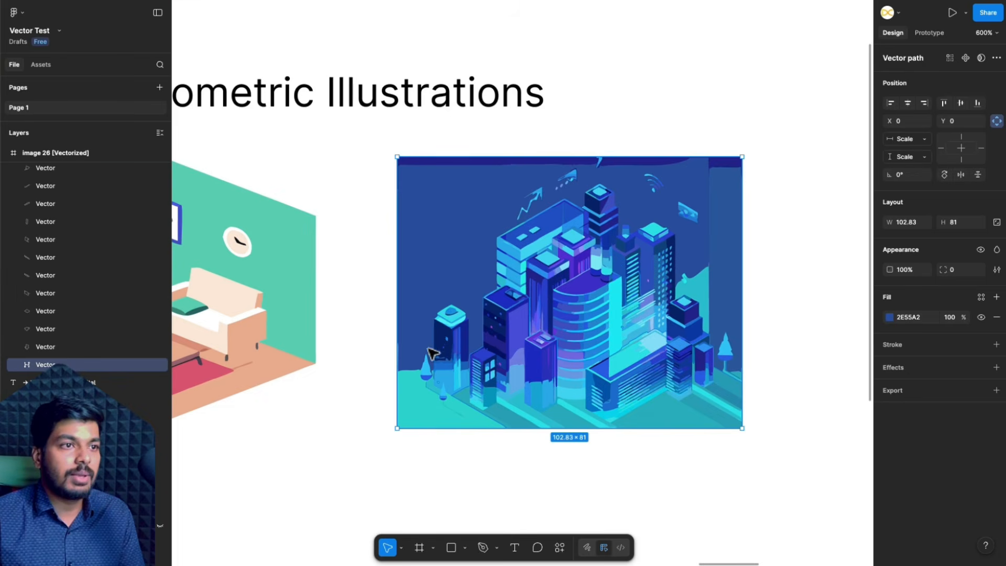
left_click(376, 373)
- Select the portrait photo under Some Reality Check and vectorize it
scroll(373, 370, "right", 1)
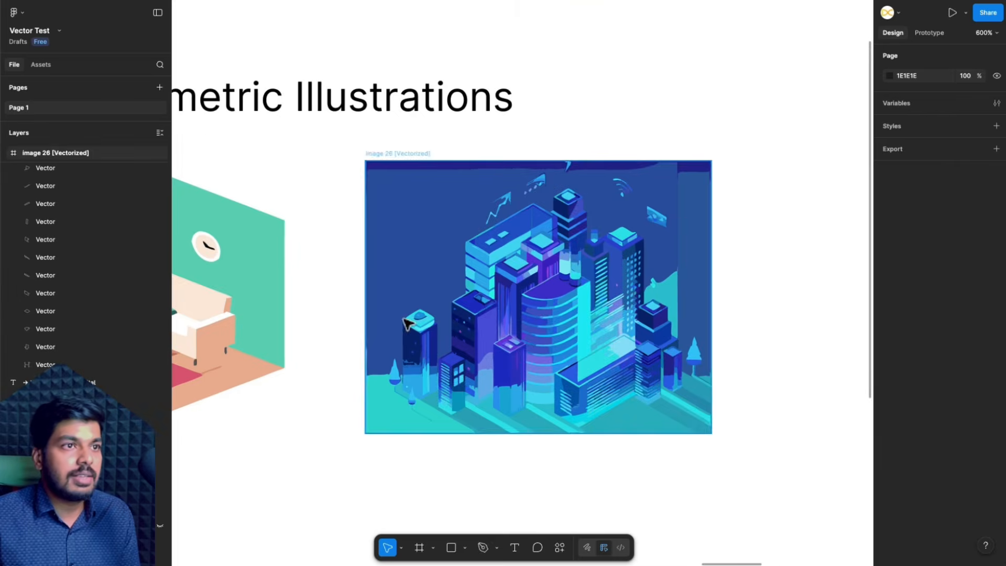
scroll(407, 324, "down", 3)
scroll(407, 324, "left", 3)
scroll(408, 323, "left", 1)
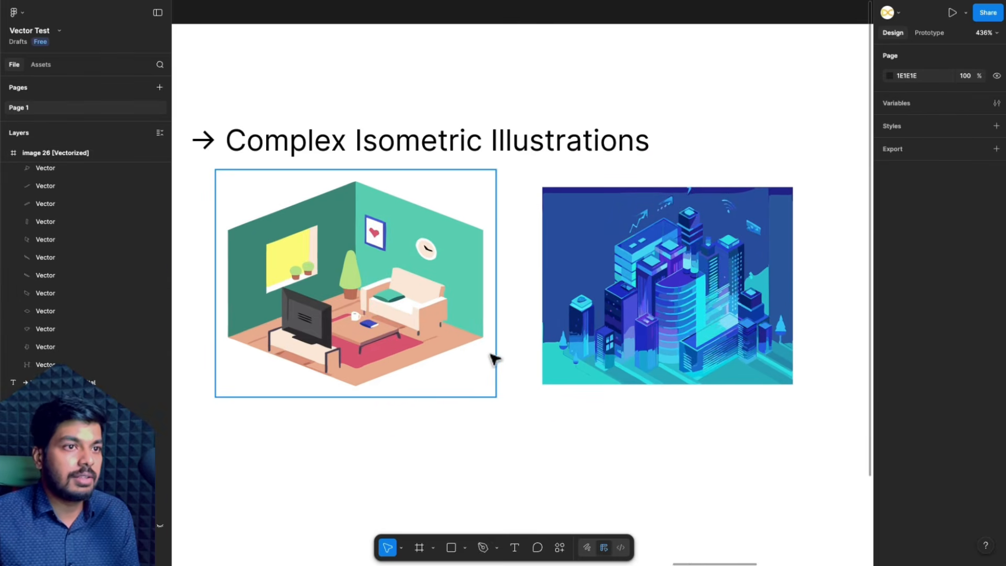
scroll(494, 359, "right", 5)
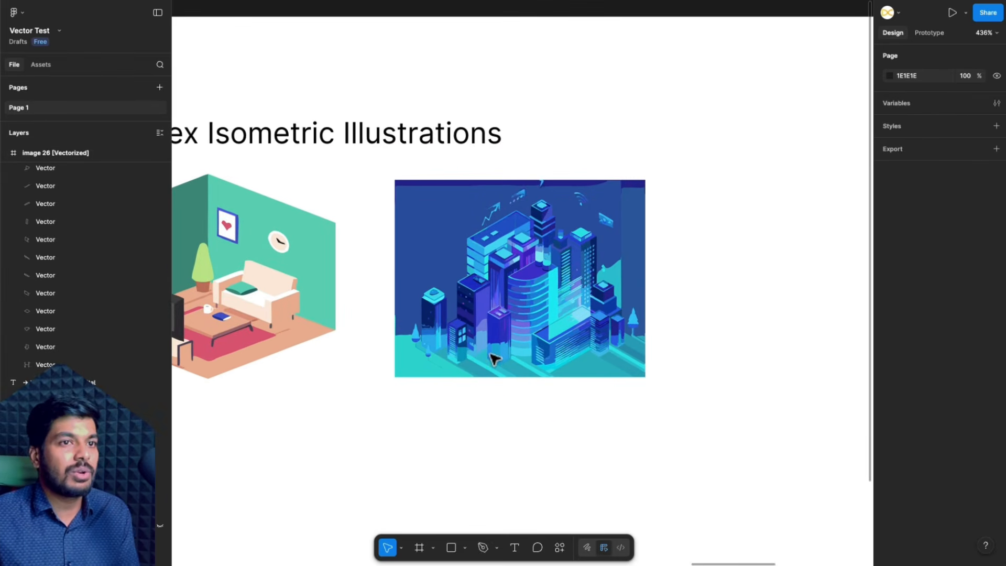
scroll(494, 360, "right", 15)
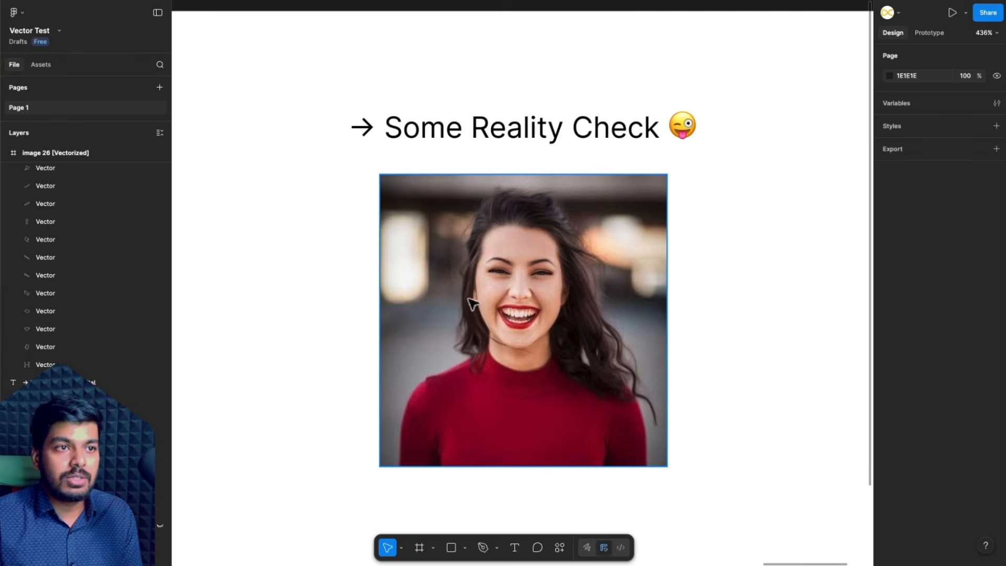
left_click(623, 331)
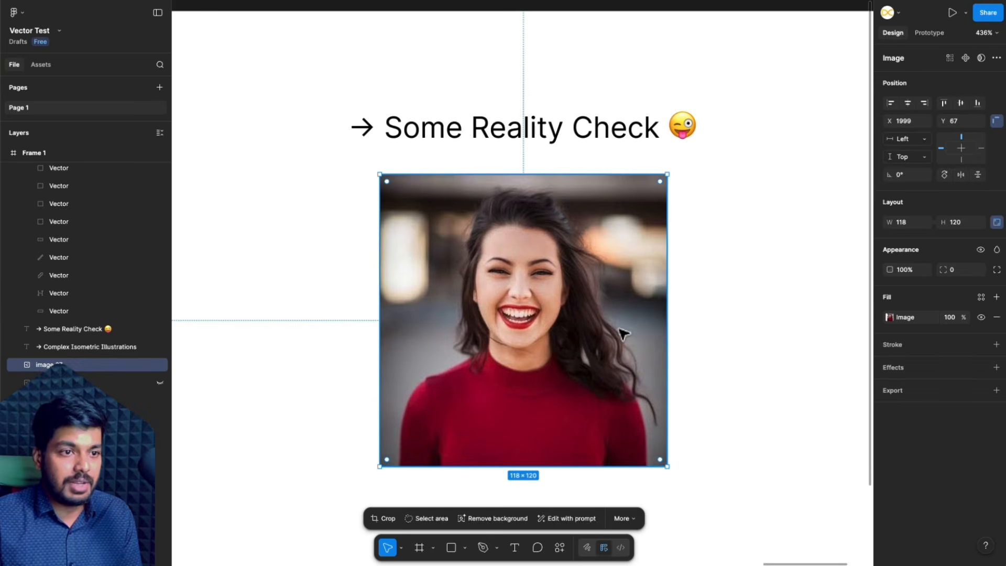
left_click(627, 519)
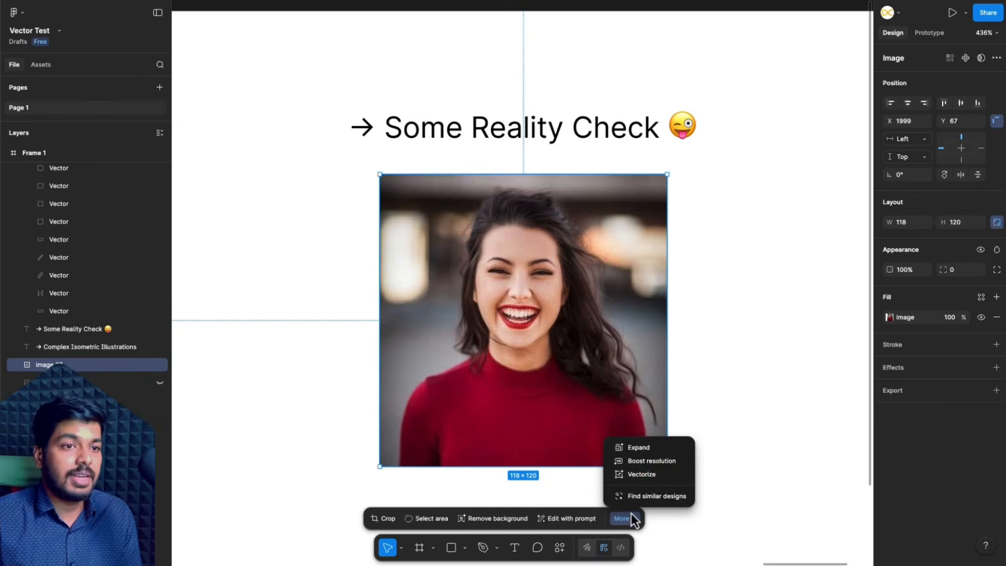
left_click(661, 477)
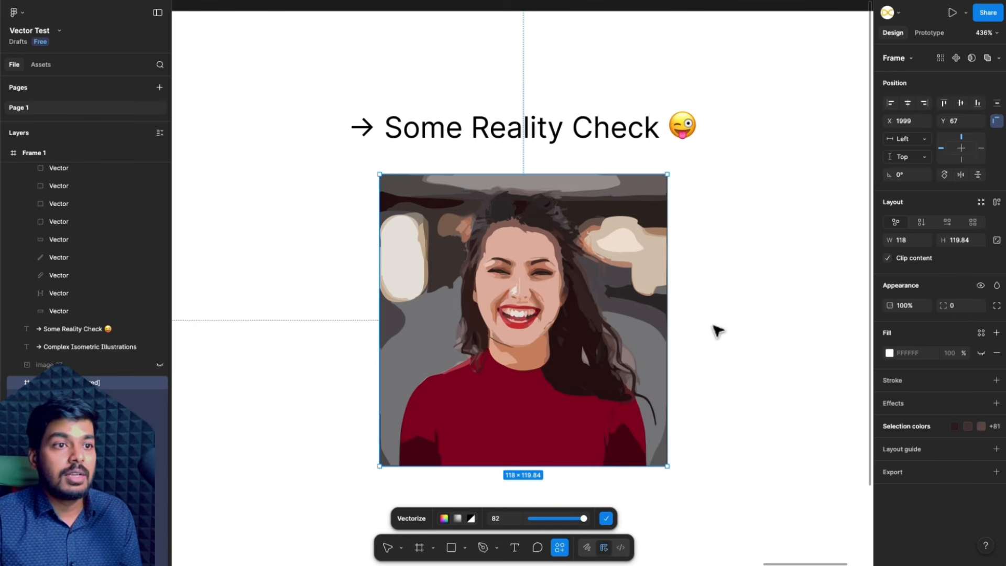
- Apply the portrait photo's tracing with the colour count at 82
mouse_move(583, 518)
left_mouse_down()
mouse_move(540, 519)
mouse_move(583, 520)
left_mouse_up()
scroll(617, 317, "down", 2)
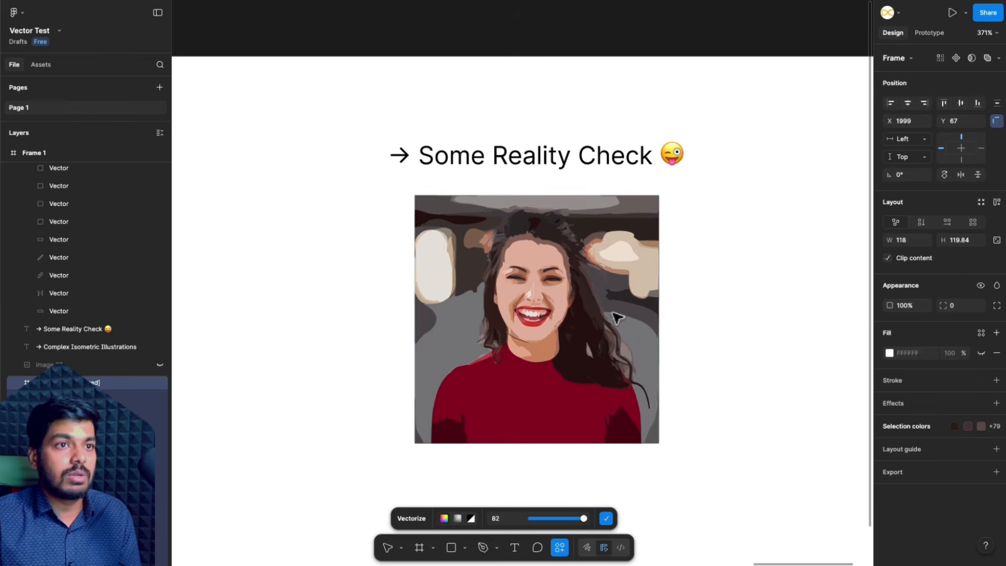
left_click(606, 519)
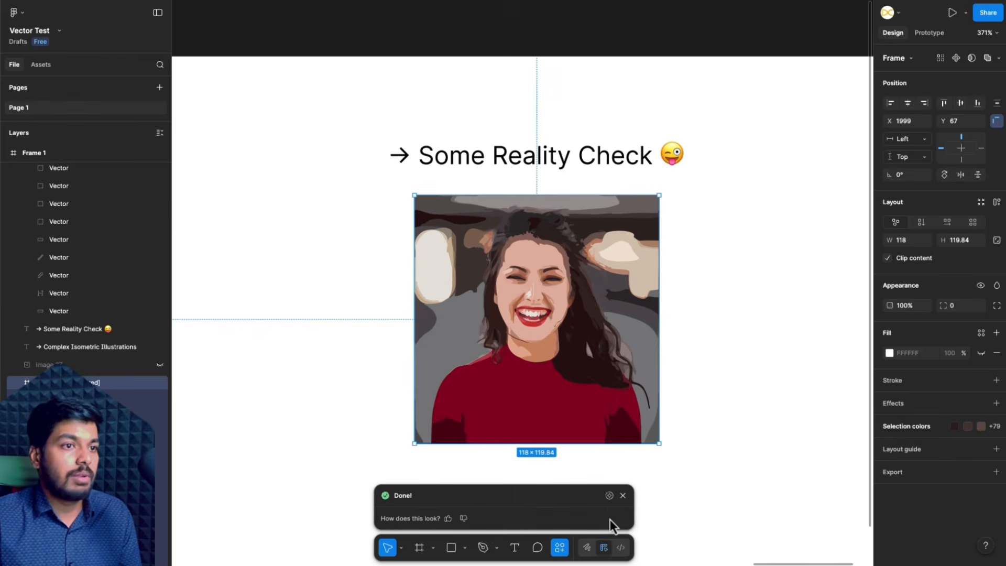
scroll(667, 372, "down", 5)
scroll(667, 372, "right", 5)
scroll(667, 373, "left", 3)
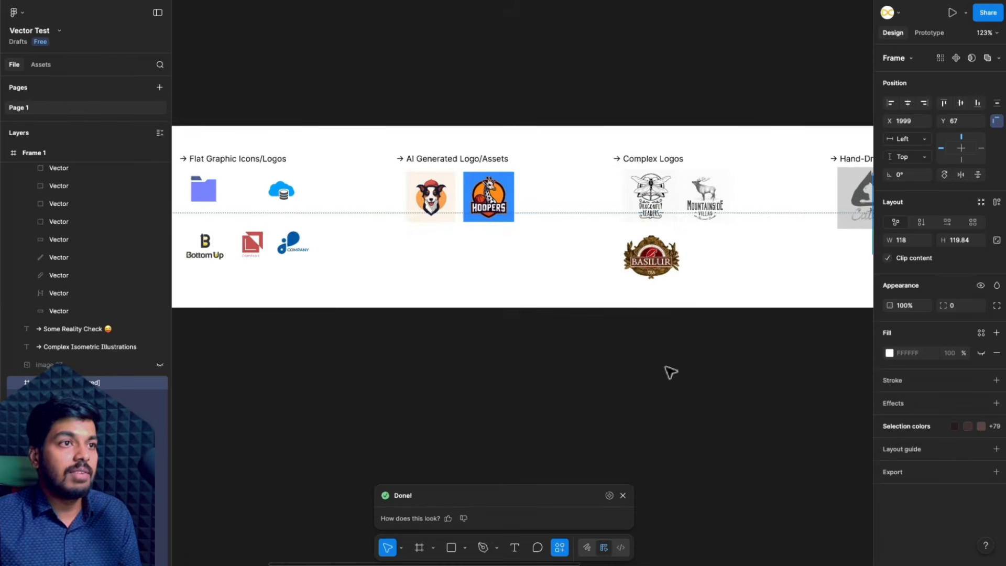
scroll(670, 372, "left", 1)
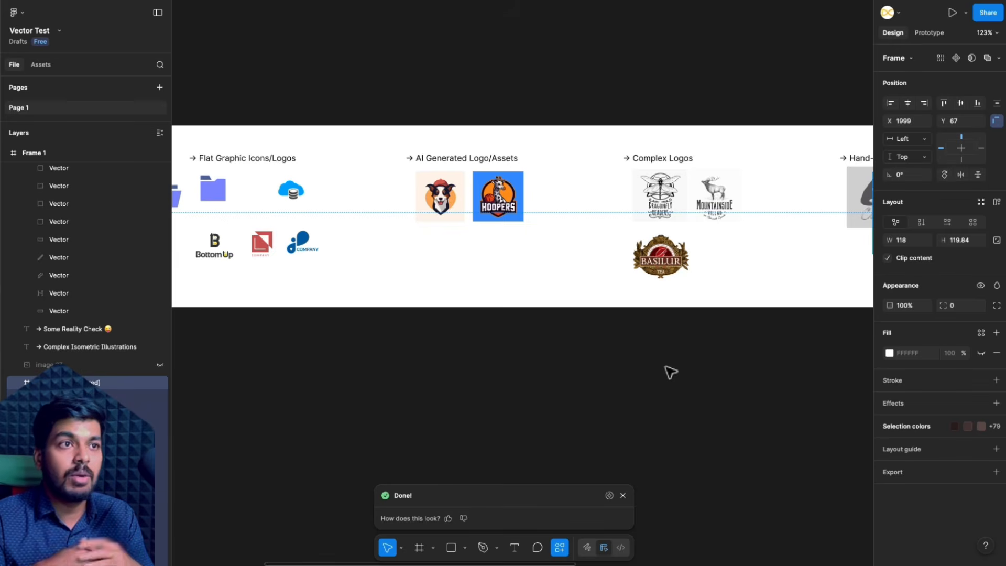